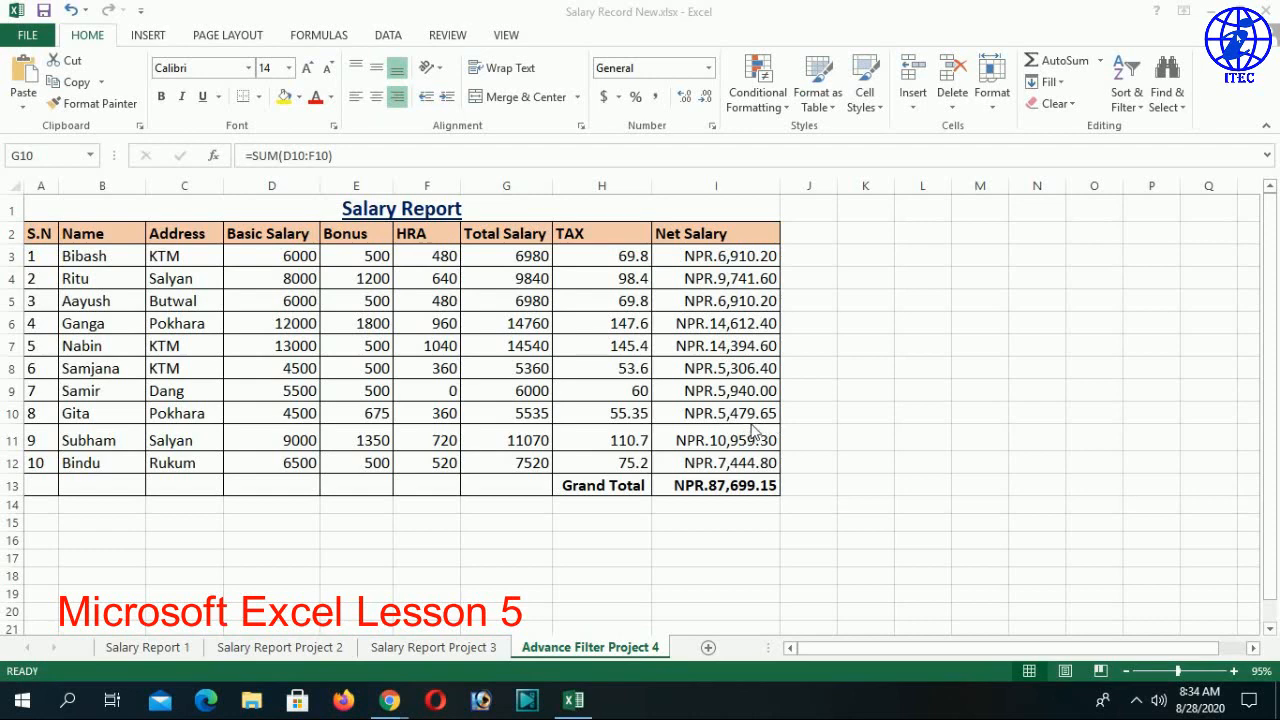
# Examine the Net Salary figures and their formulas in the salary report, from the first record to the last
pyautogui.click(698, 388)
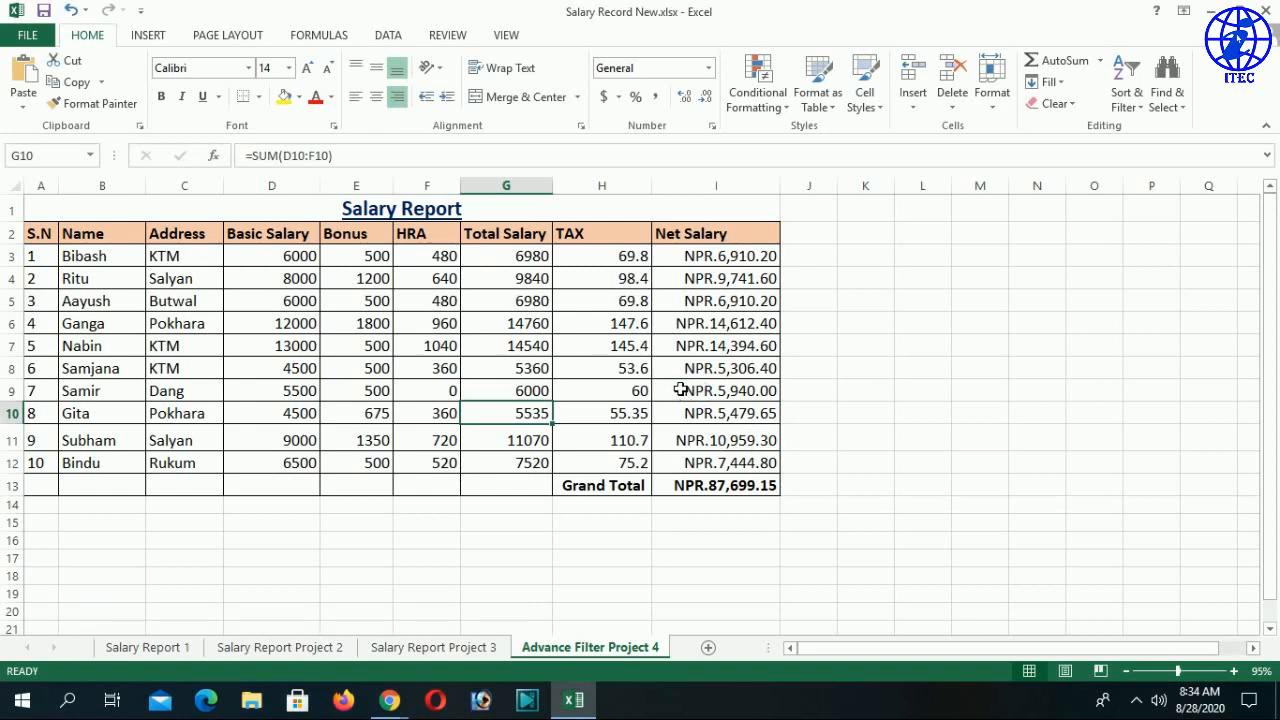
pyautogui.click(641, 370)
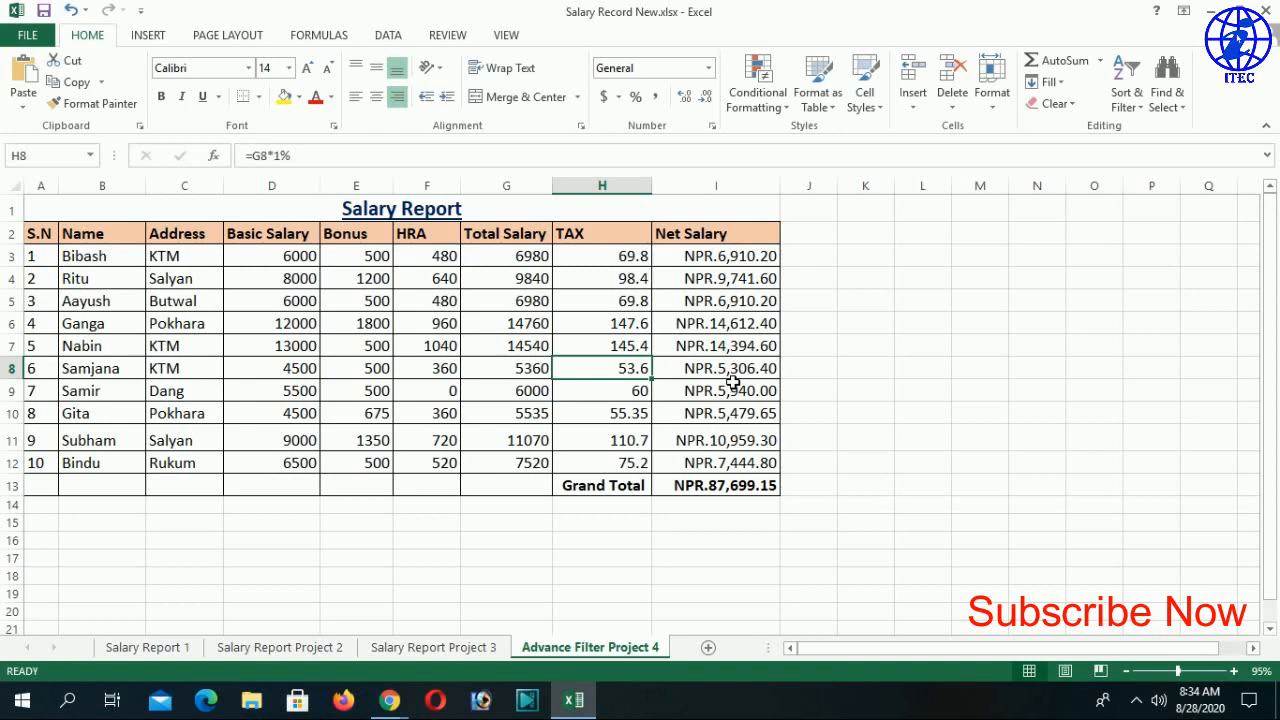
pyautogui.click(740, 420)
pyautogui.click(720, 323)
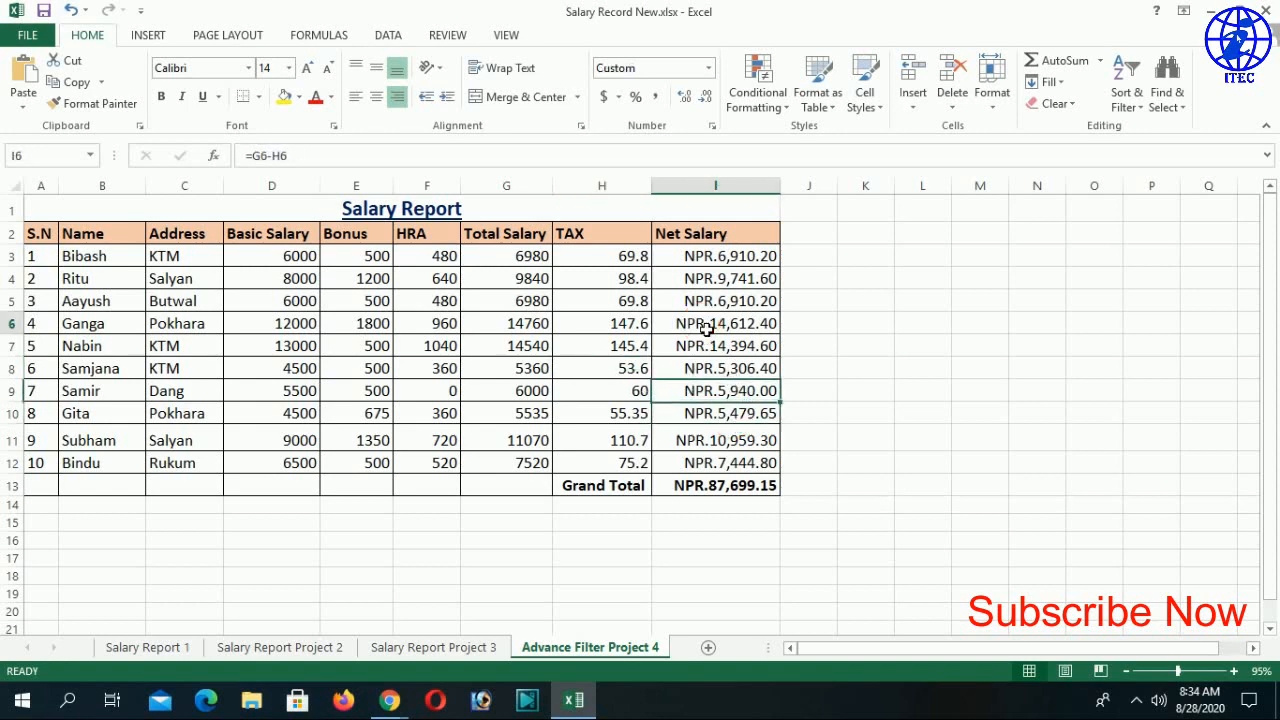
pyautogui.click(679, 410)
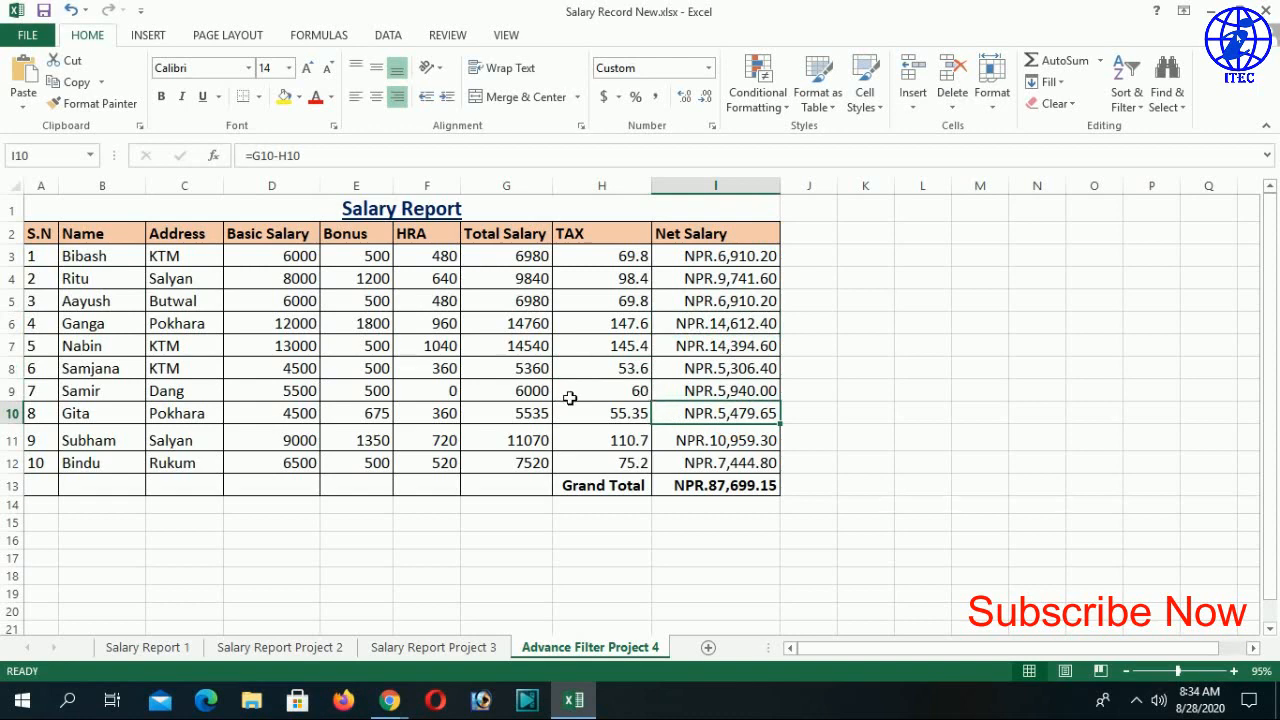
pyautogui.moveTo(712, 258); pyautogui.dragTo(735, 482)
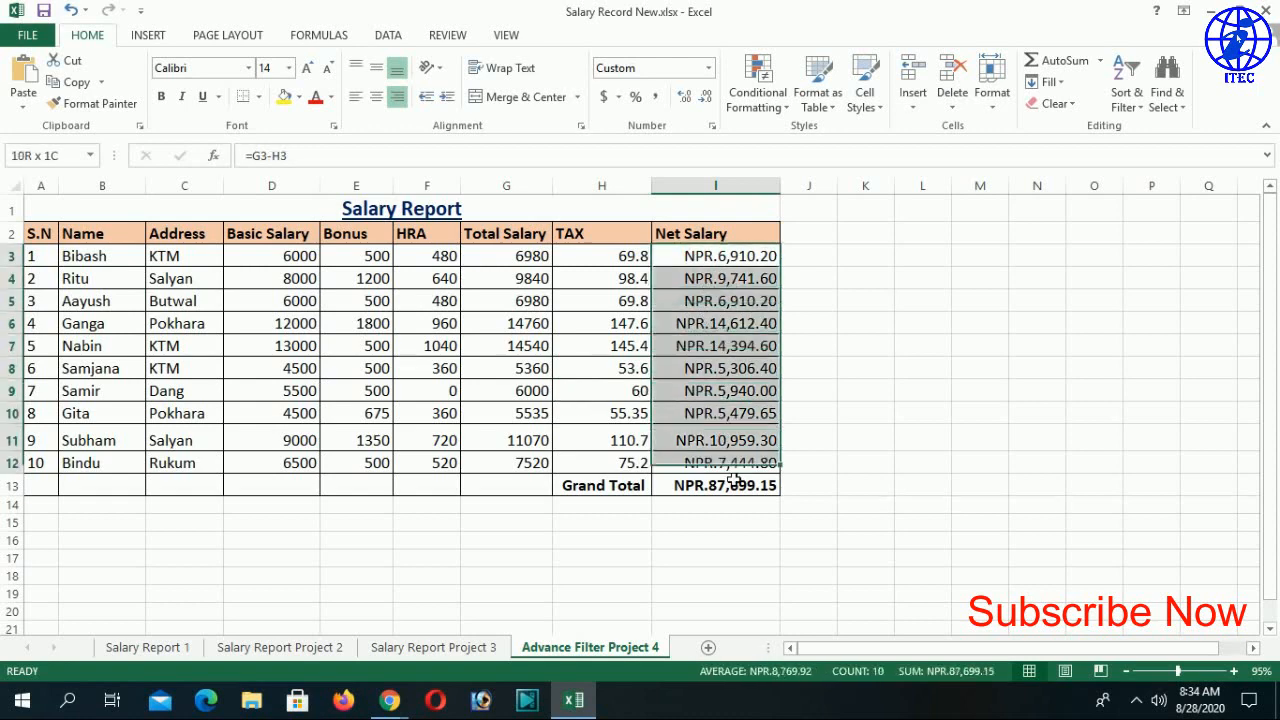
pyautogui.click(722, 262)
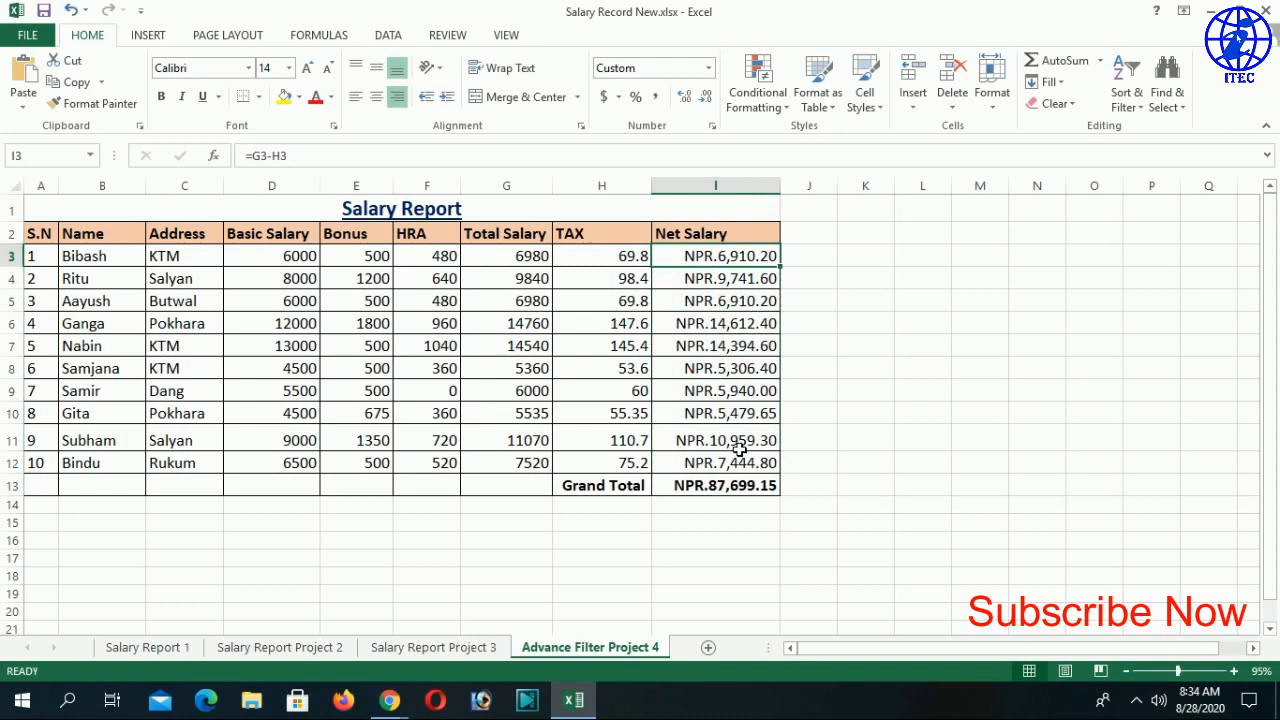
pyautogui.click(715, 391)
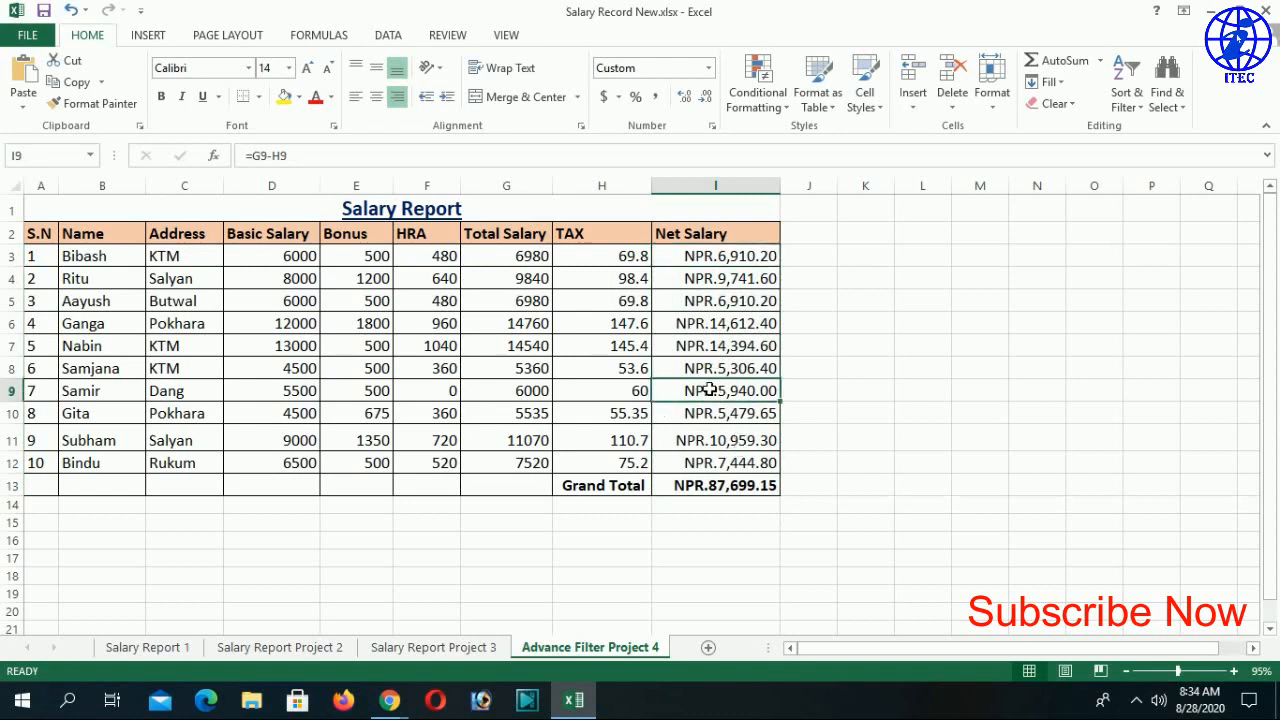
pyautogui.click(716, 368)
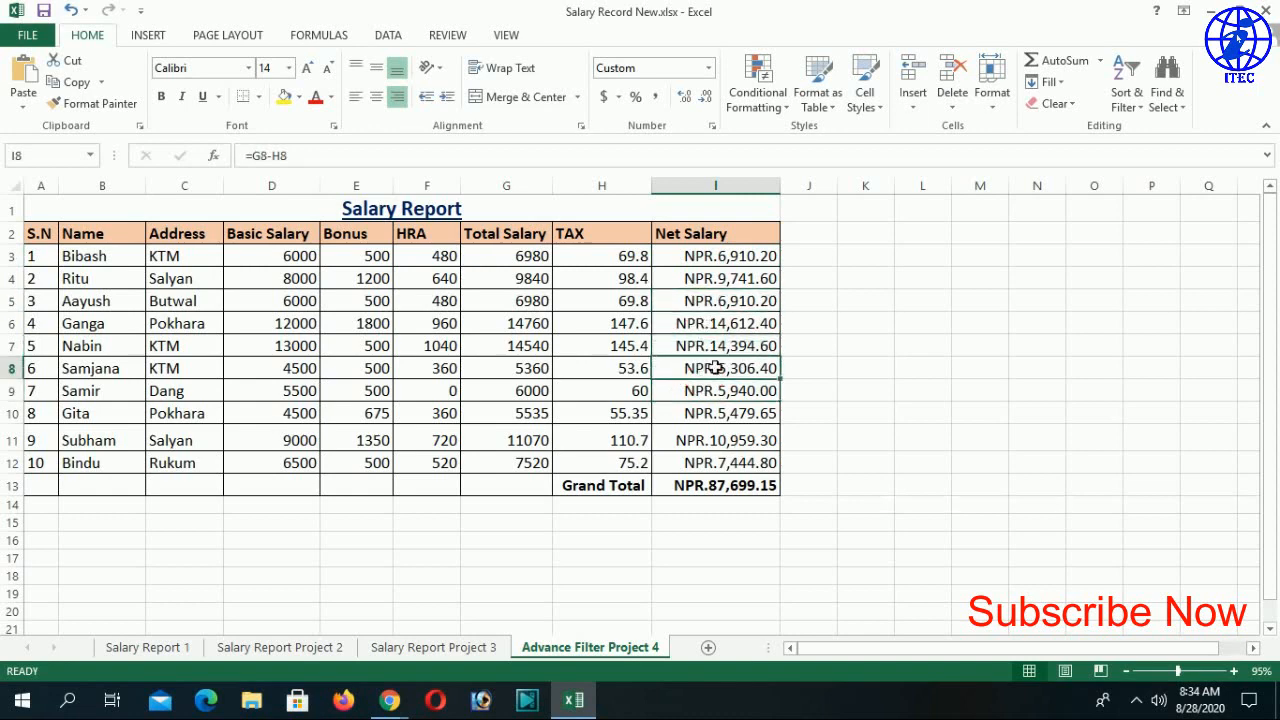
pyautogui.click(723, 440)
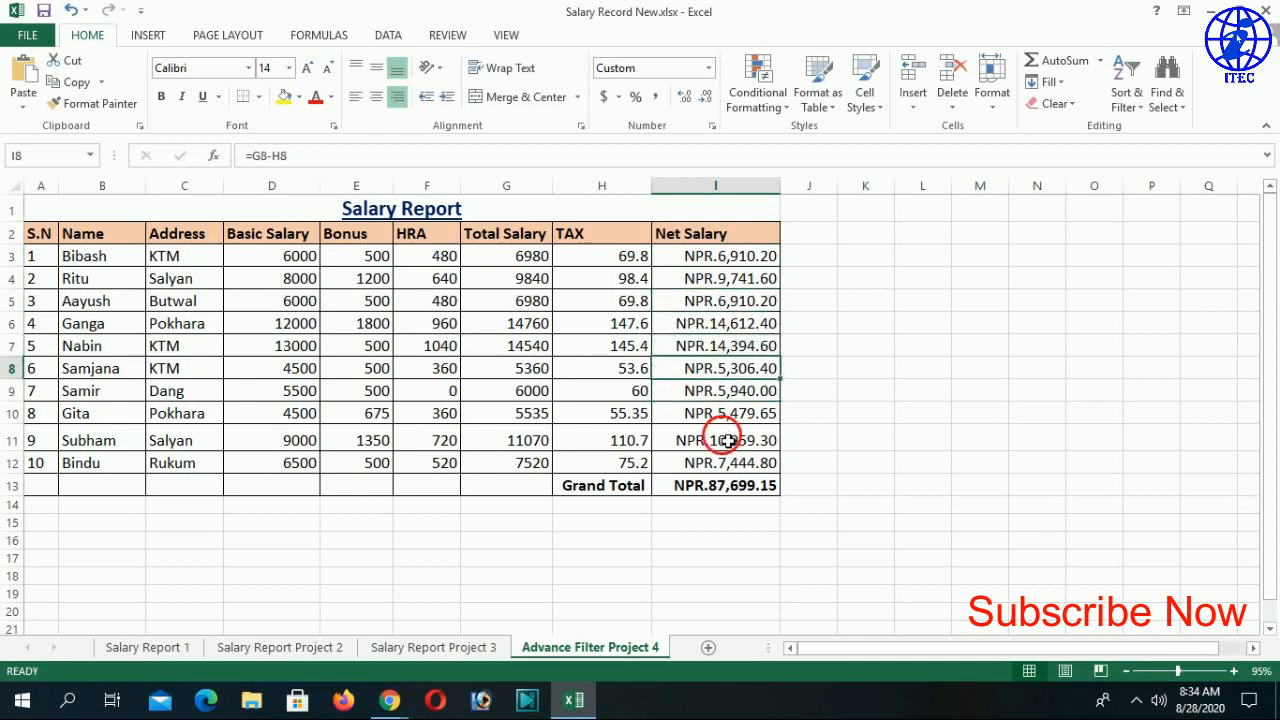
pyautogui.click(730, 390)
pyautogui.click(723, 446)
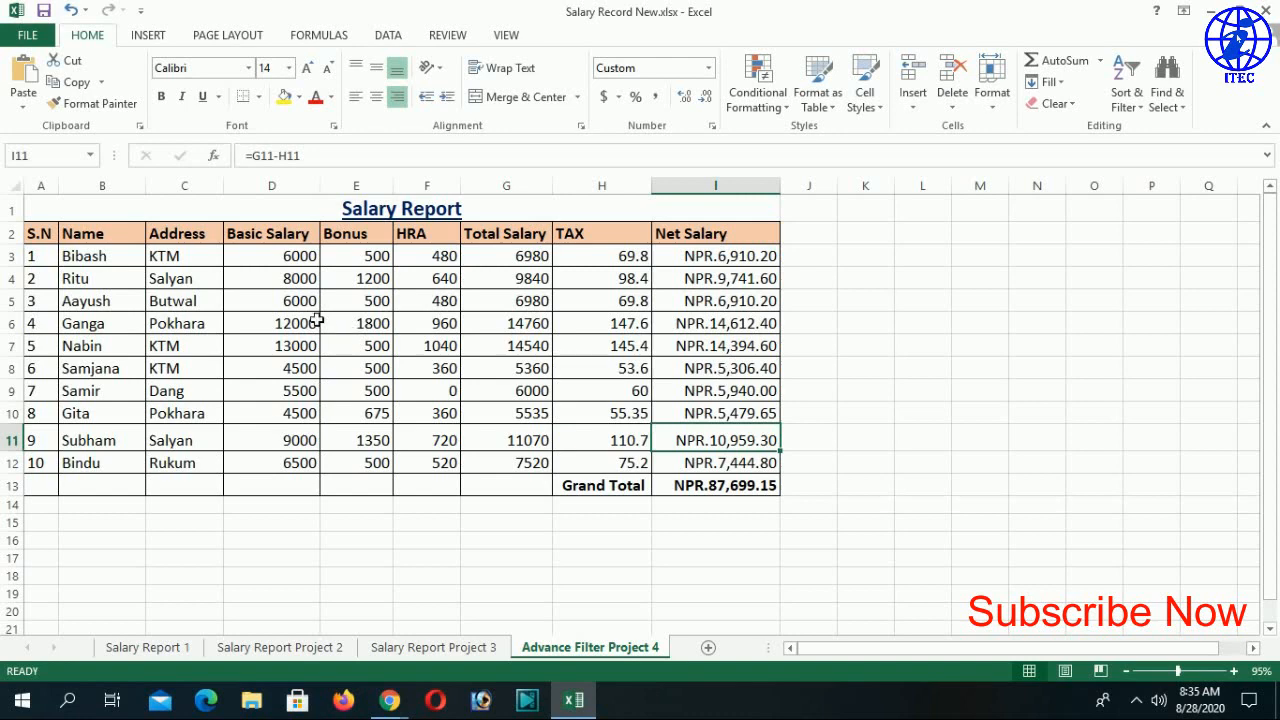
# Look over the ten salary records, including the Name, Total Salary, TAX and Address columns
pyautogui.moveTo(37, 256); pyautogui.dragTo(730, 466)
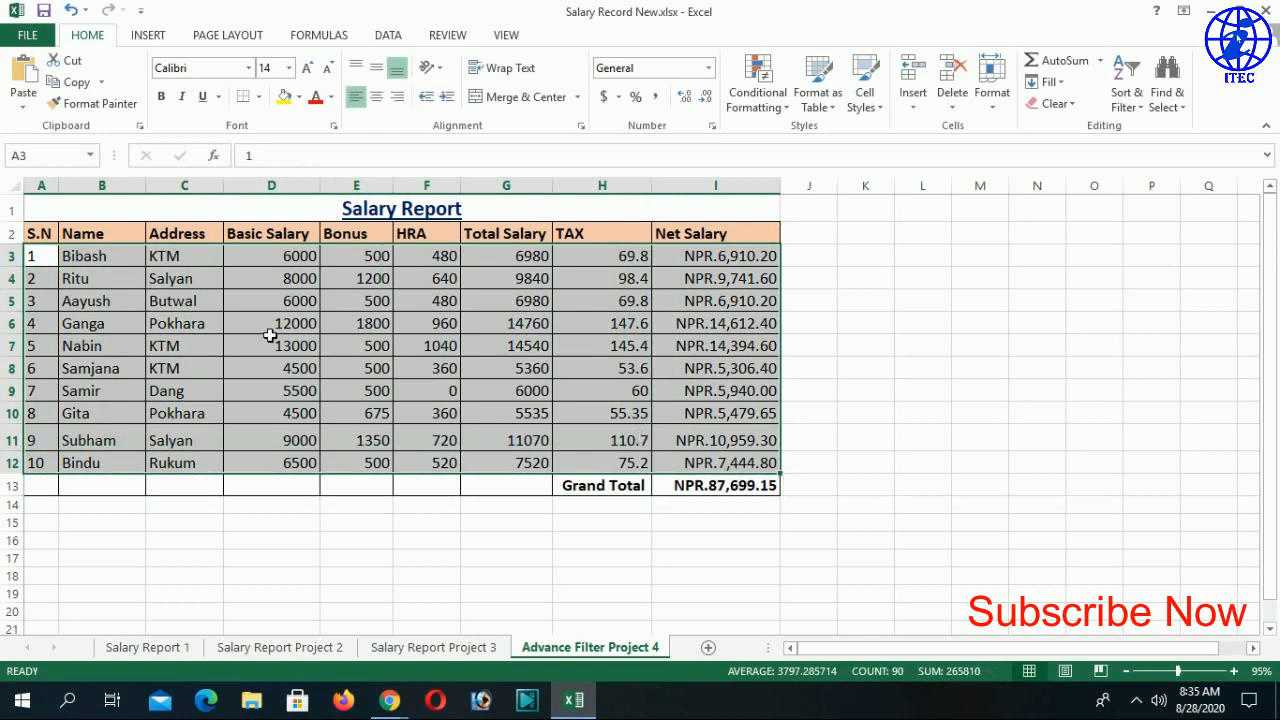
pyautogui.click(158, 308)
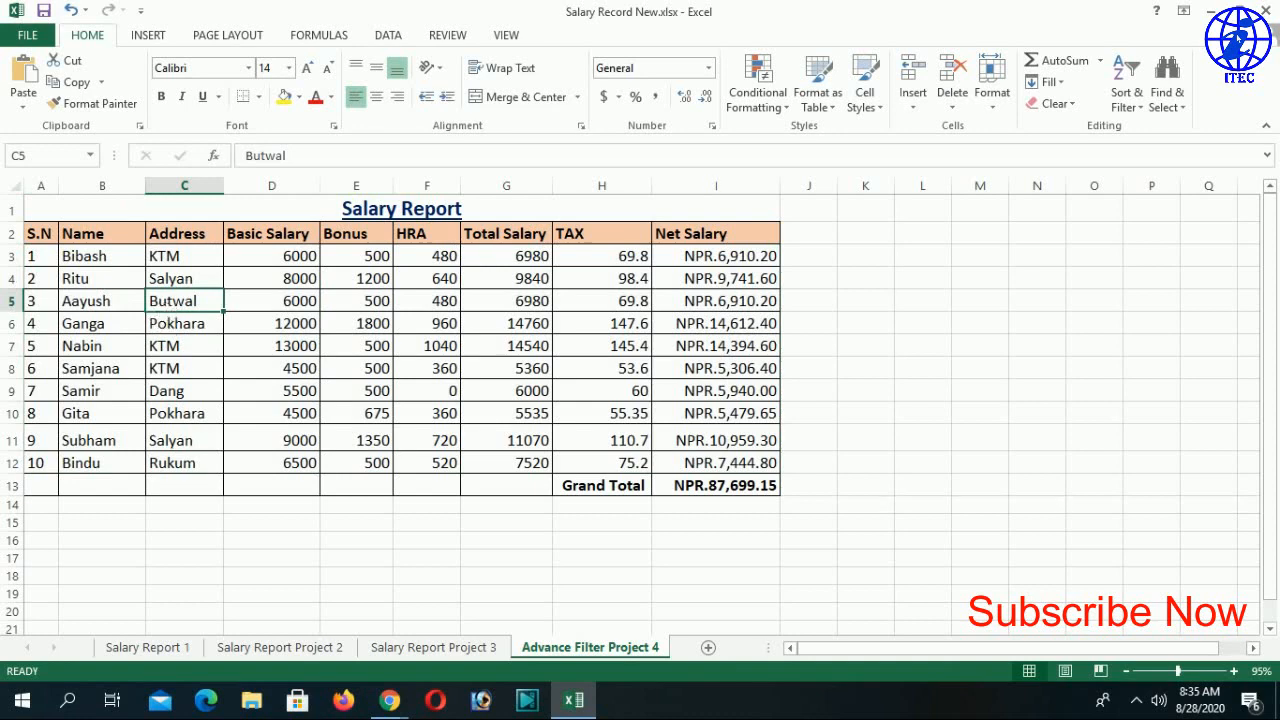
pyautogui.moveTo(103, 256); pyautogui.dragTo(122, 474)
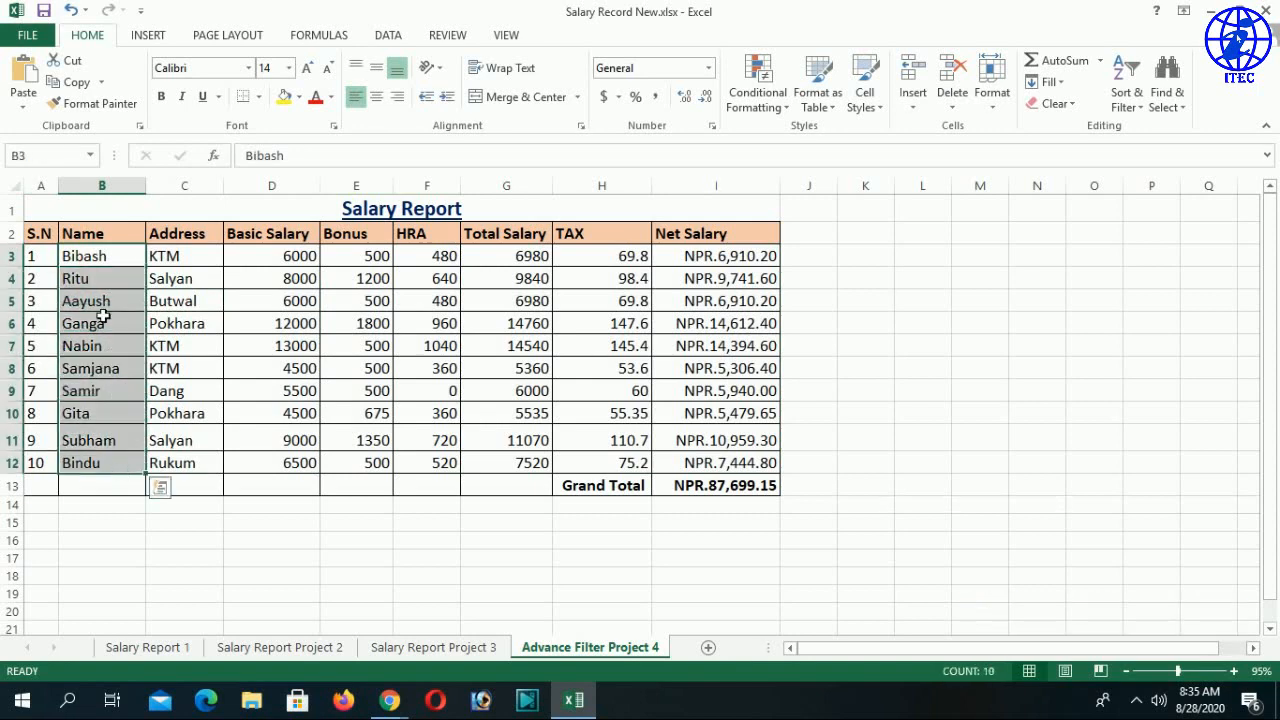
pyautogui.moveTo(106, 265); pyautogui.dragTo(108, 445)
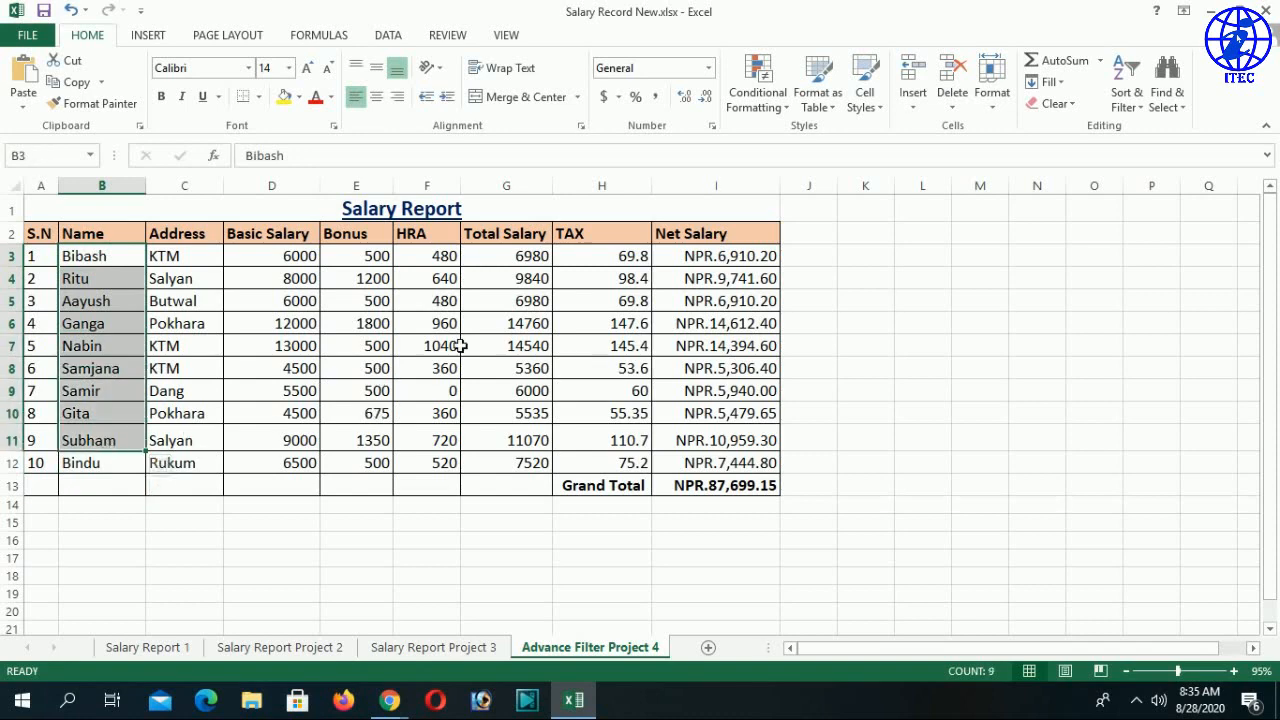
pyautogui.moveTo(520, 285); pyautogui.dragTo(550, 510)
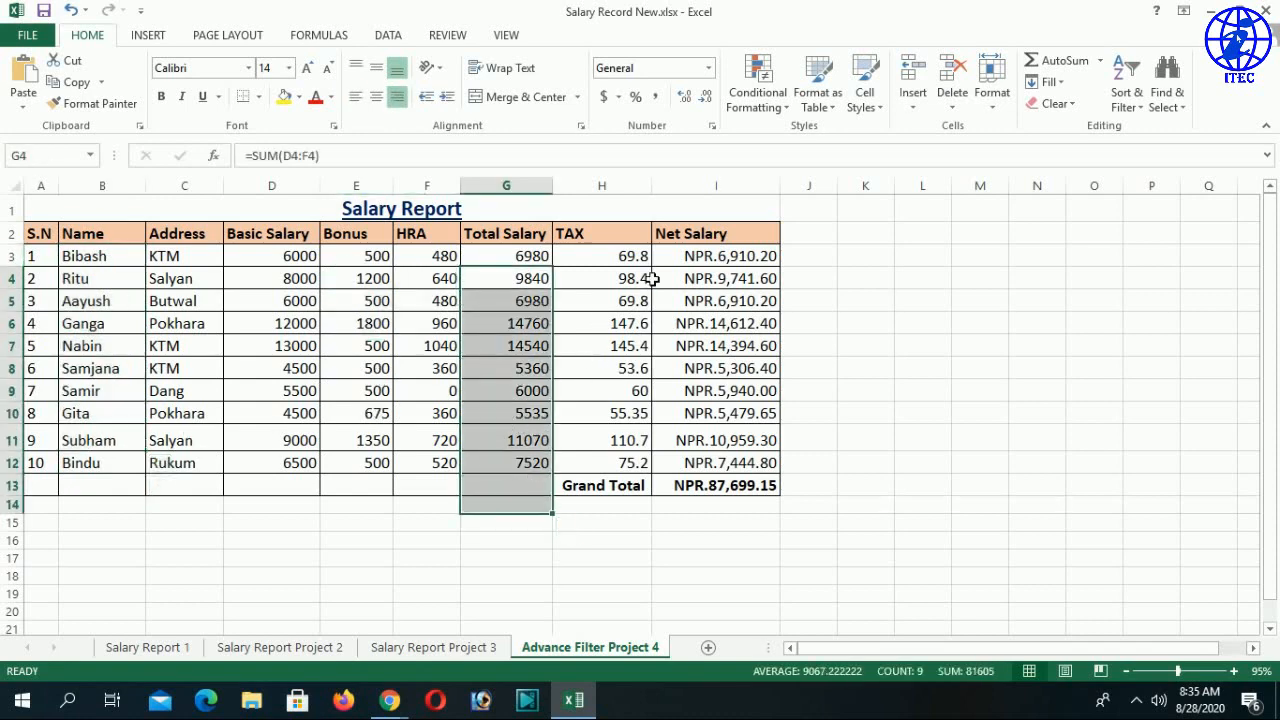
pyautogui.moveTo(648, 280); pyautogui.dragTo(630, 372)
pyautogui.moveTo(184, 256); pyautogui.dragTo(212, 467)
pyautogui.click(276, 564)
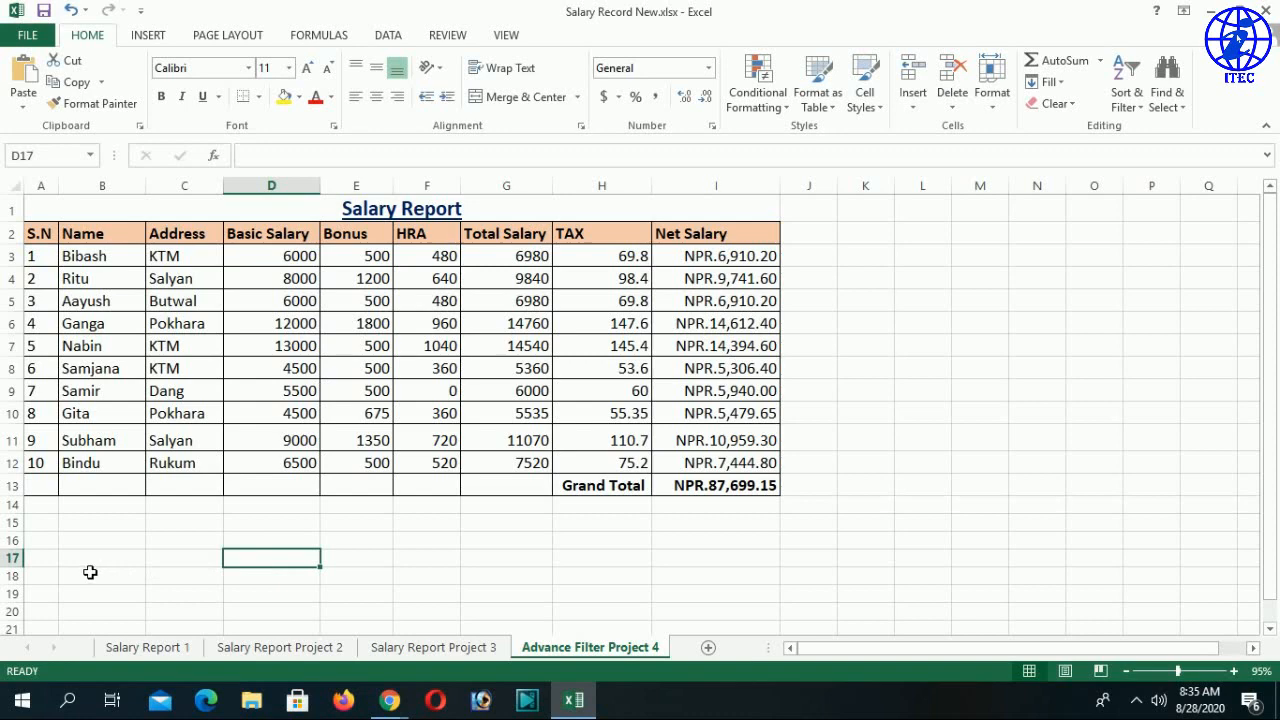
pyautogui.click(58, 546)
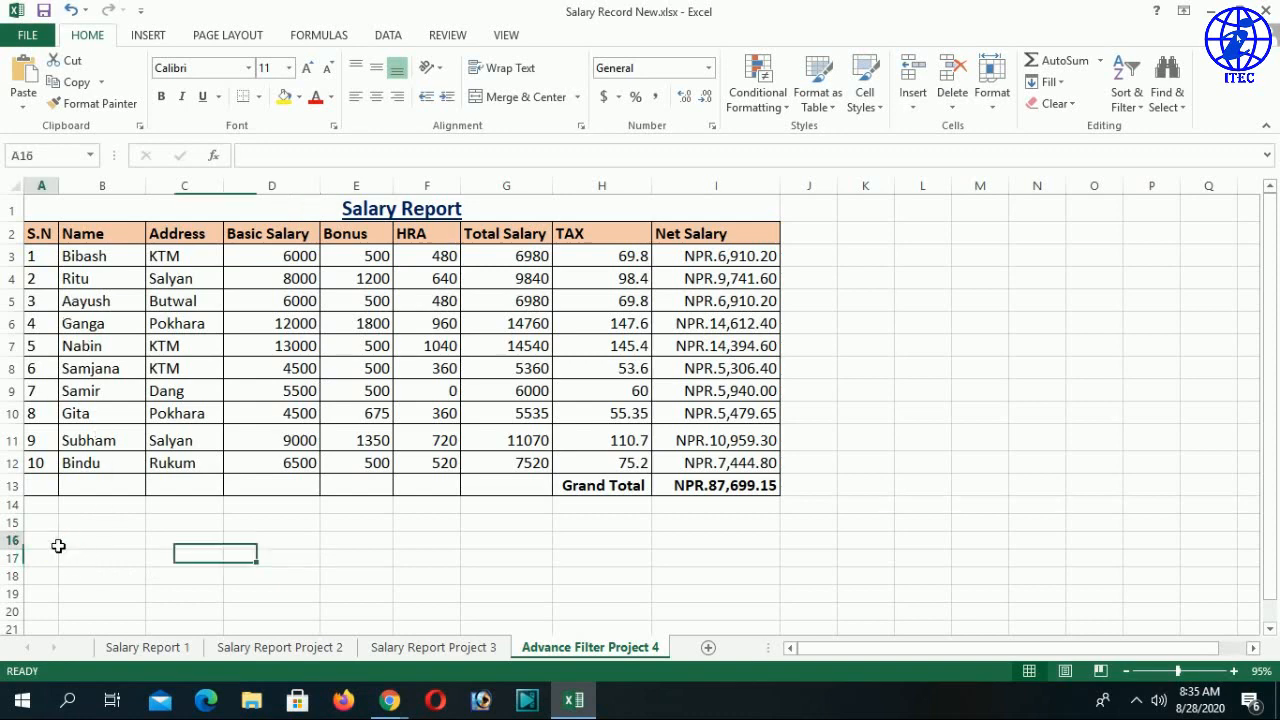
pyautogui.moveTo(58, 546); pyautogui.dragTo(700, 575)
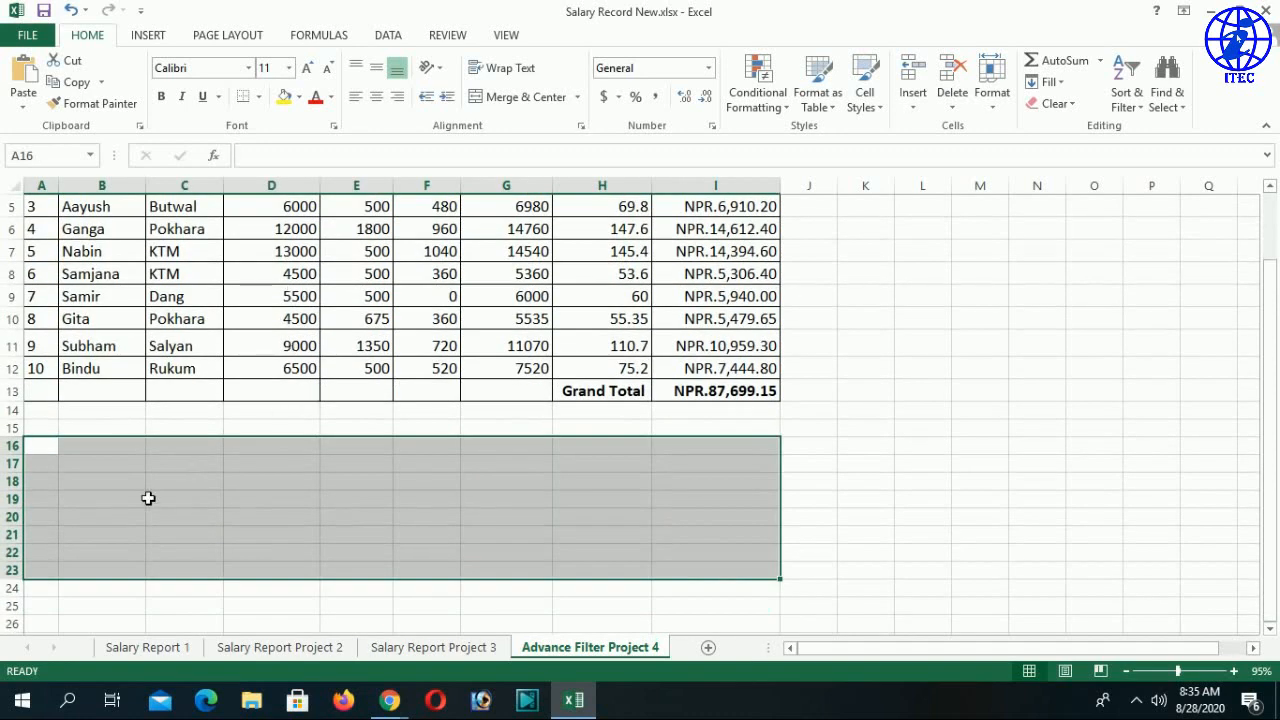
pyautogui.click(110, 497)
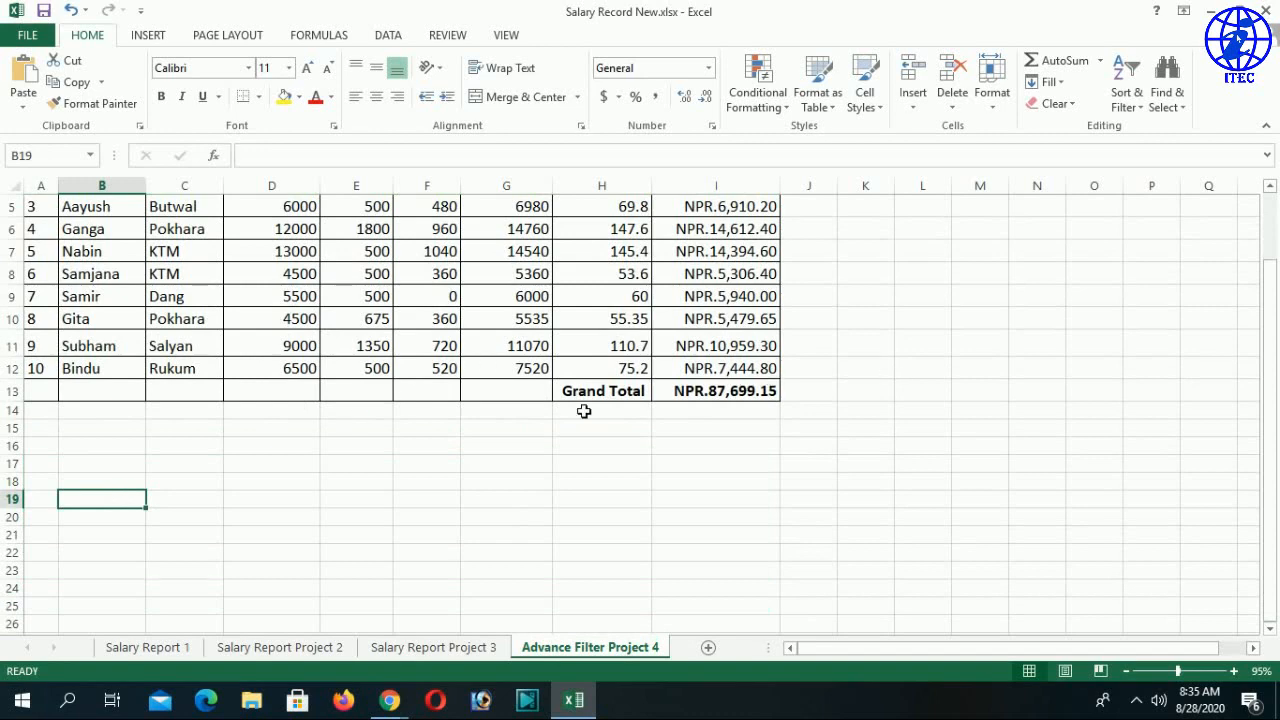
pyautogui.scroll(2, 584, 411)
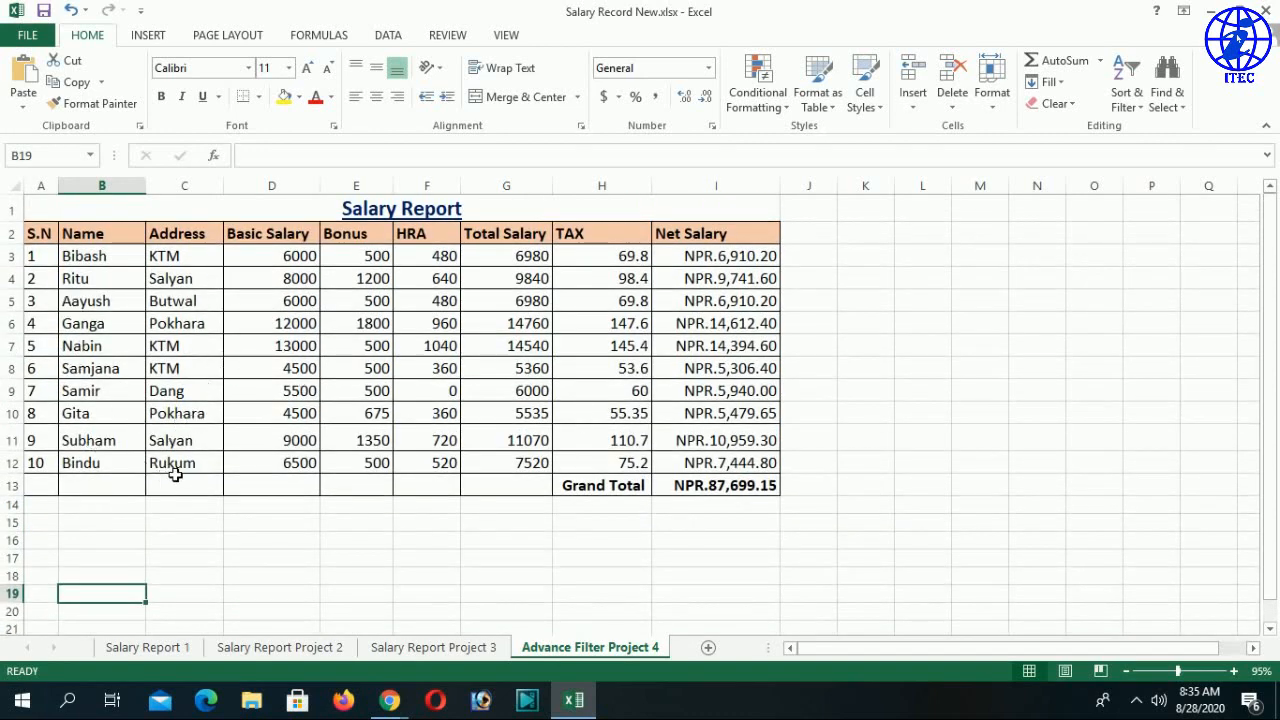
# Slightly increase the height of empty row 16 below the salary table
pyautogui.scroll(-3, 150, 540)
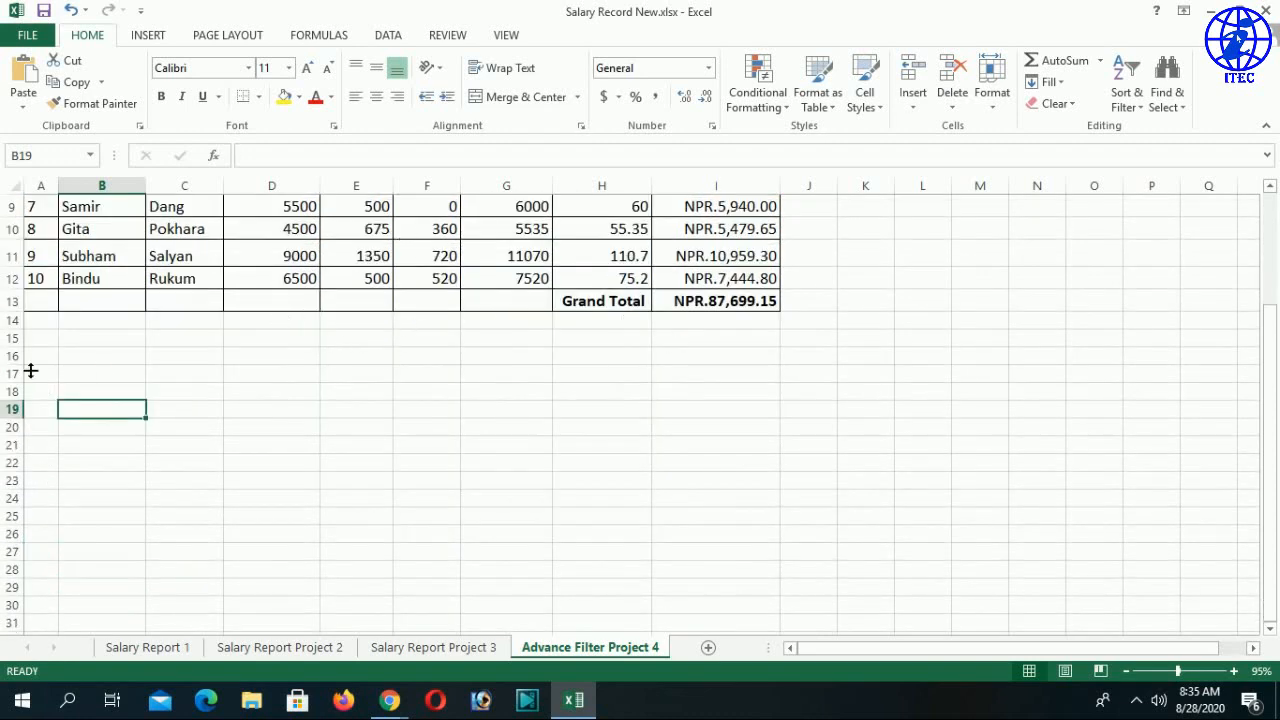
pyautogui.moveTo(31, 371); pyautogui.dragTo(50, 378)
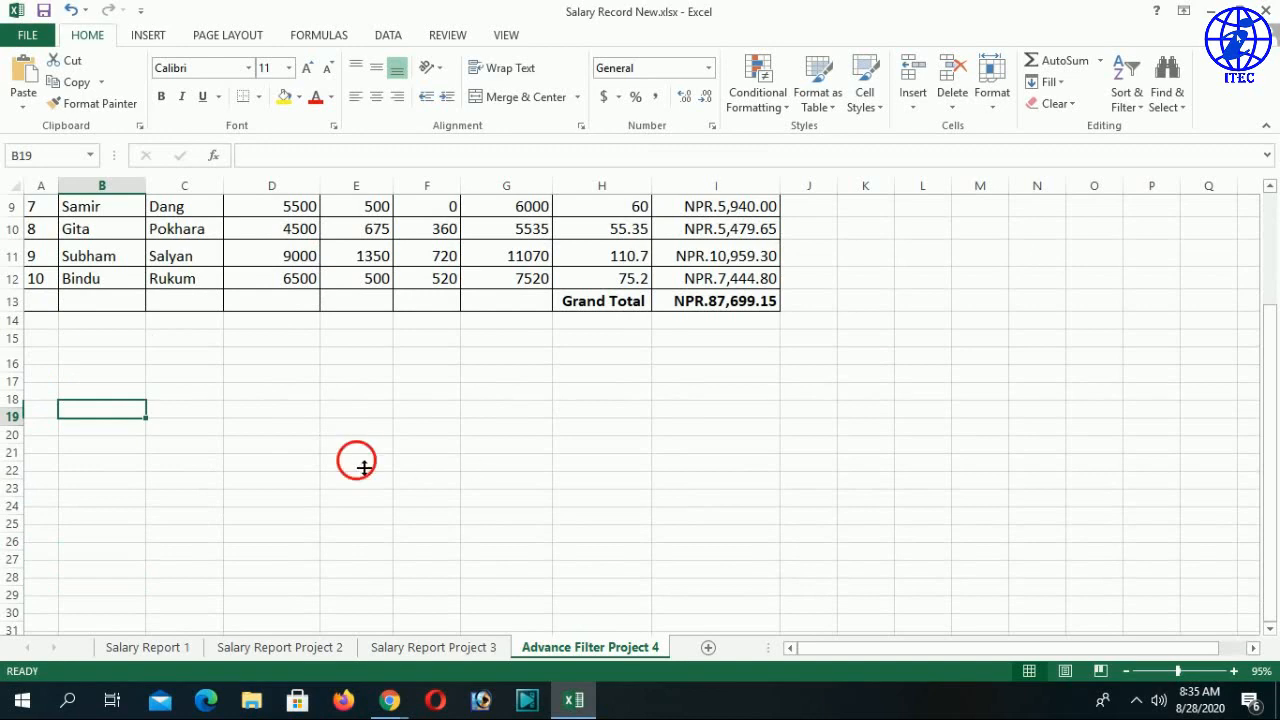
pyautogui.moveTo(357, 458); pyautogui.dragTo(357, 467)
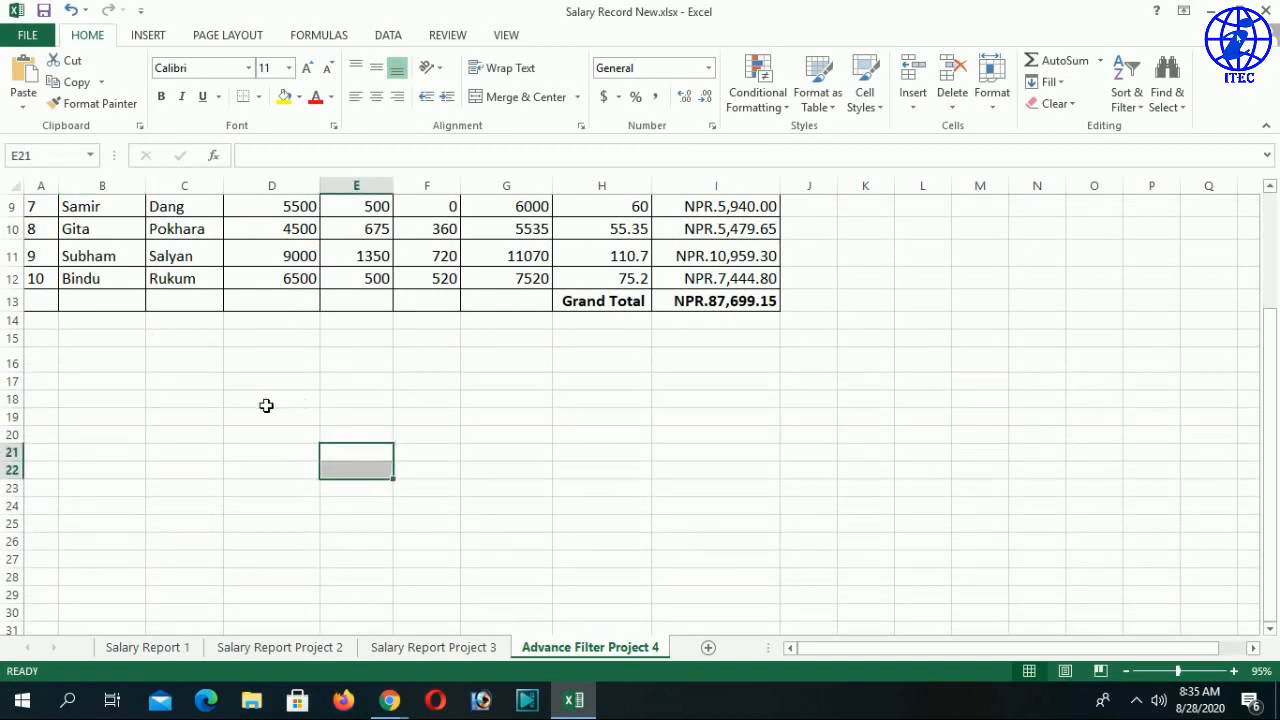
pyautogui.scroll(3, 280, 412)
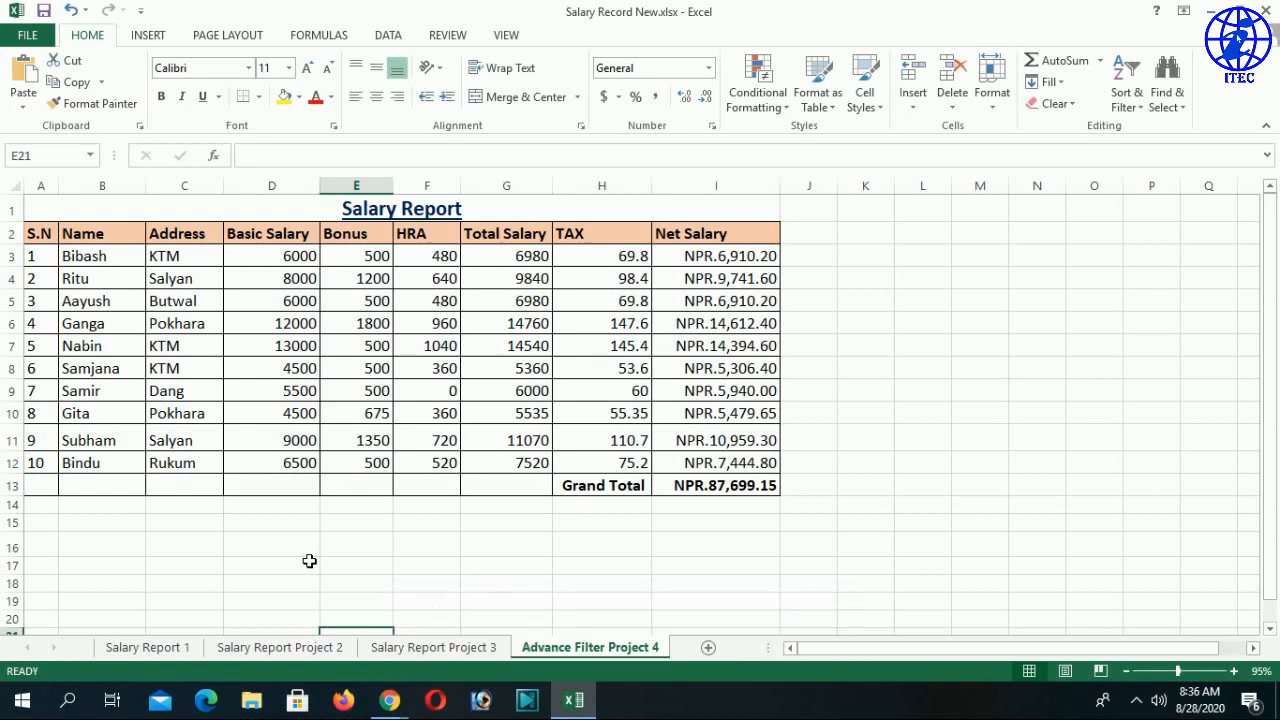
pyautogui.click(480, 546)
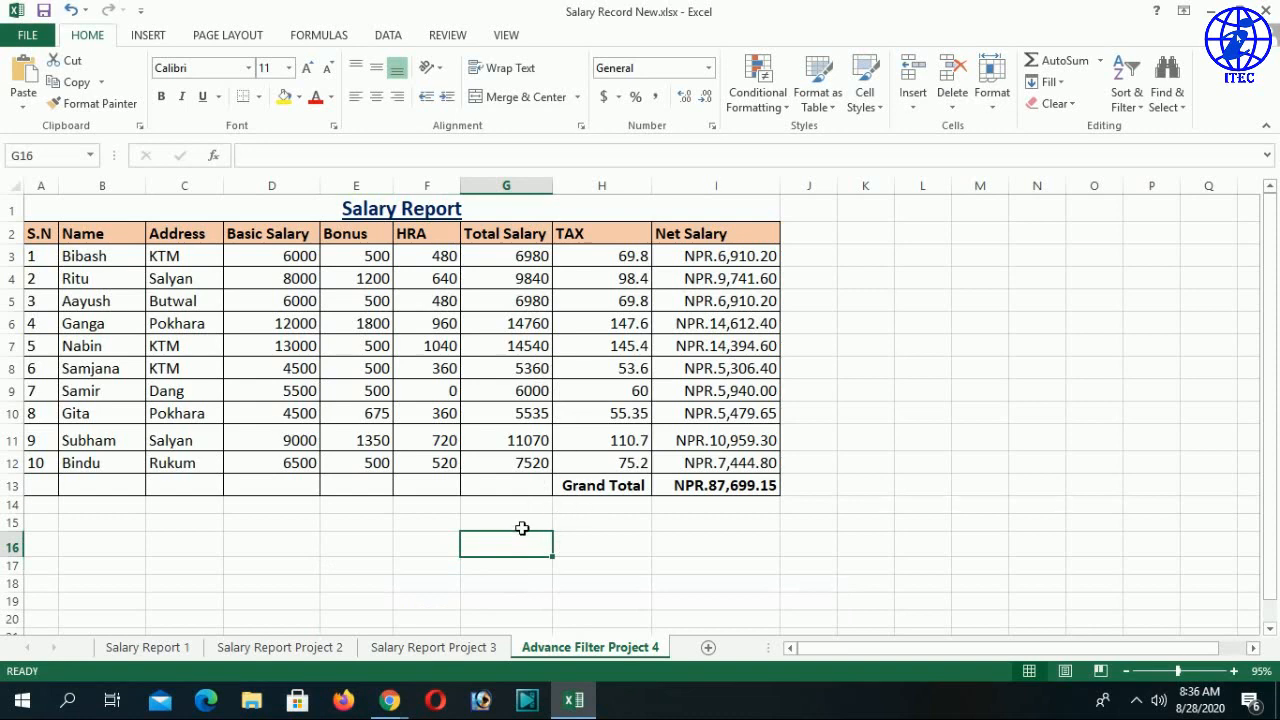
pyautogui.click(430, 505)
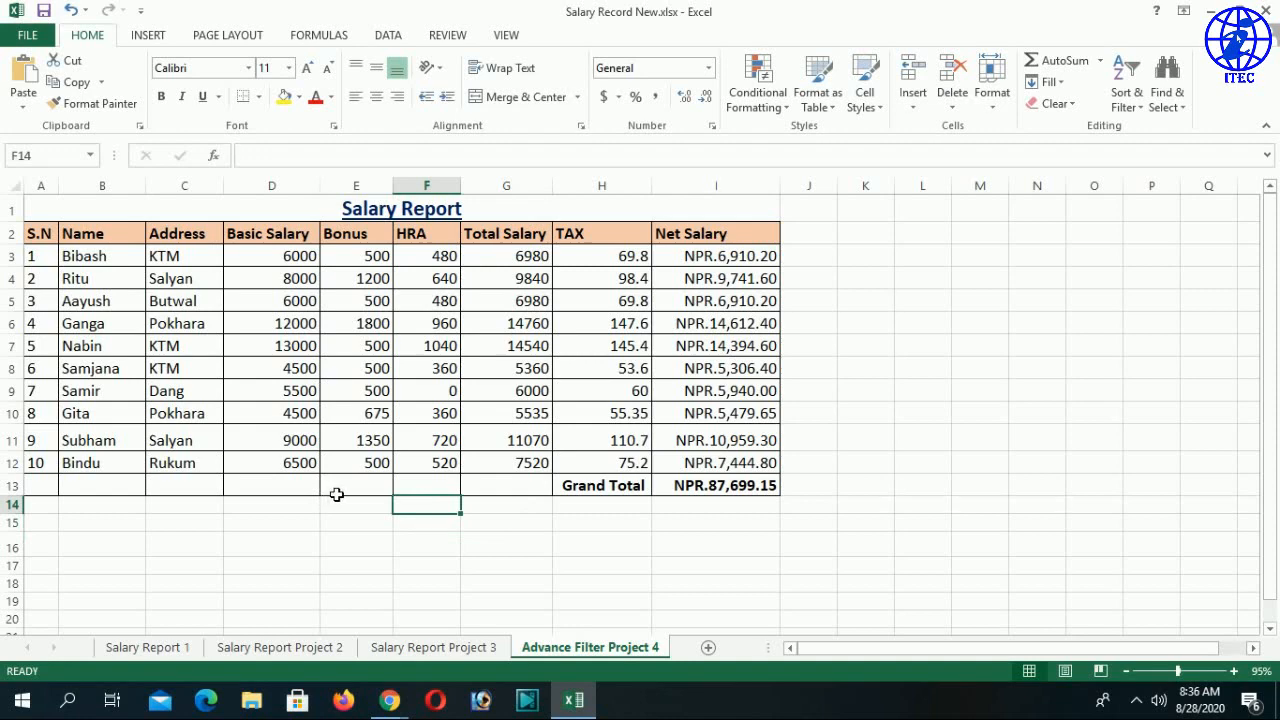
pyautogui.click(351, 548)
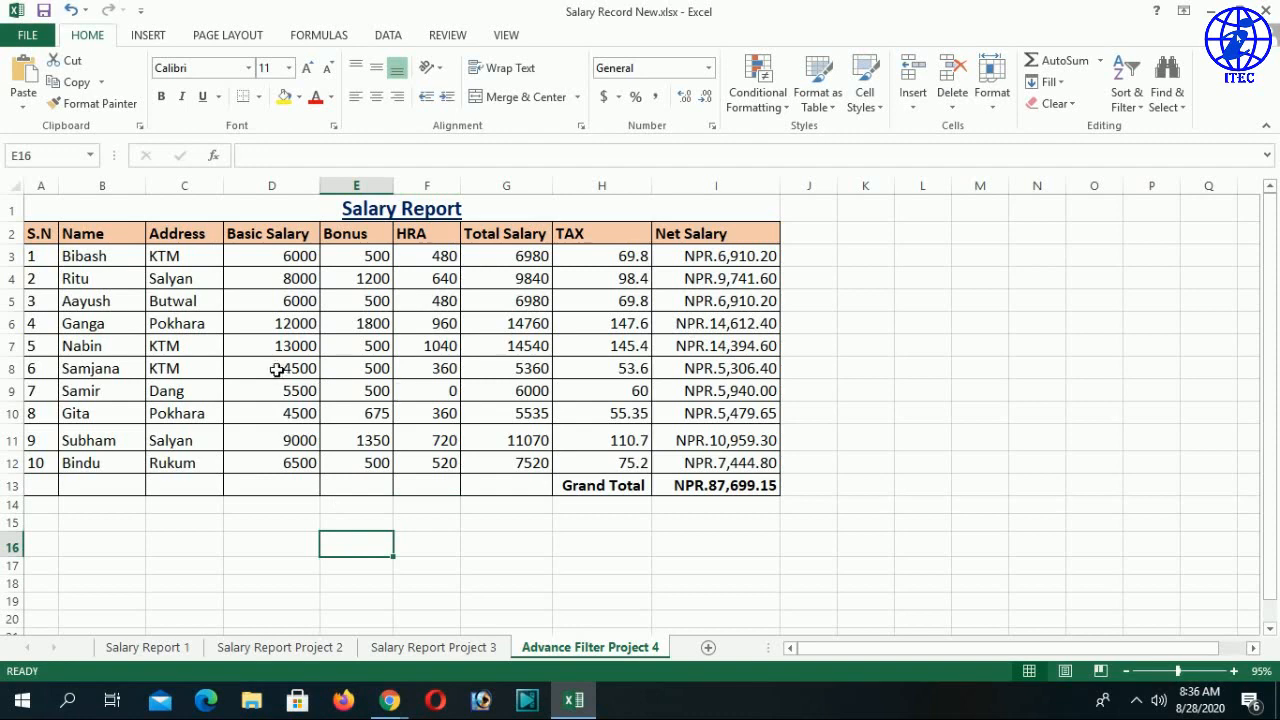
# Sort the salary records by the Name column from A to Z, expanding the selection to include the adjacent data
pyautogui.moveTo(112, 266); pyautogui.dragTo(118, 475)
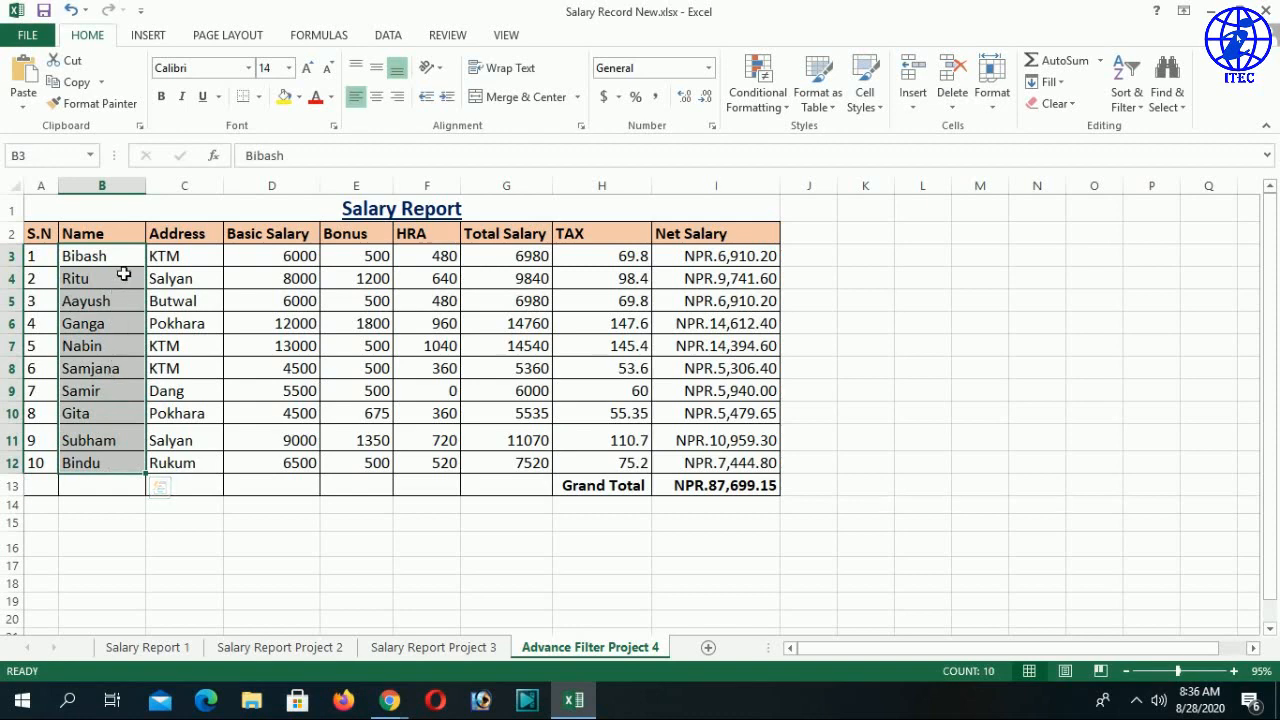
pyautogui.click(245, 445)
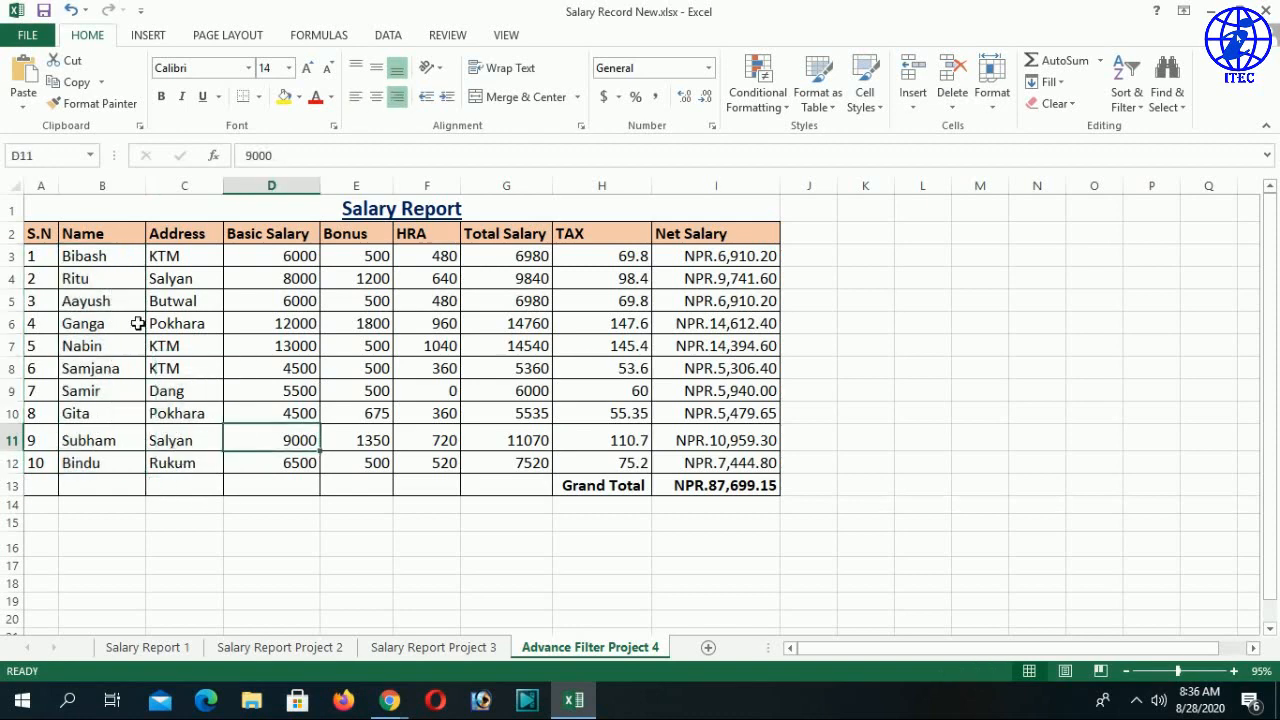
pyautogui.moveTo(95, 258); pyautogui.dragTo(92, 465)
pyautogui.click(97, 343)
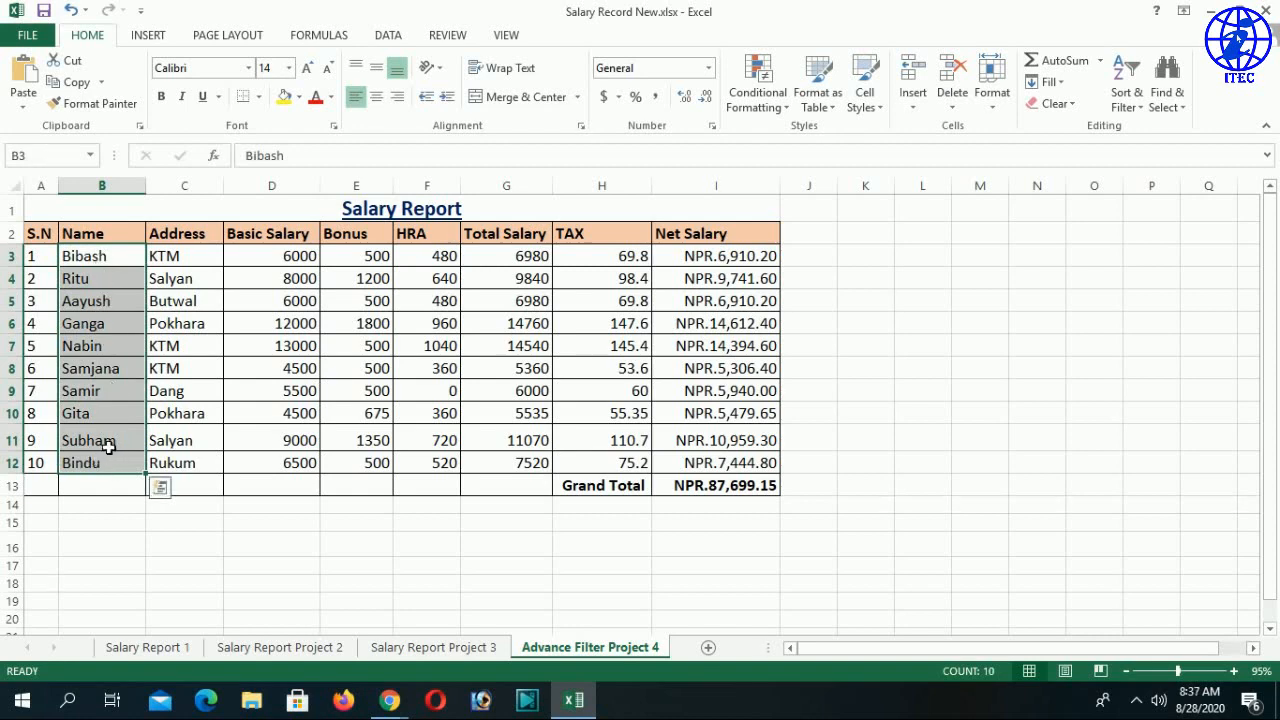
pyautogui.click(1131, 96)
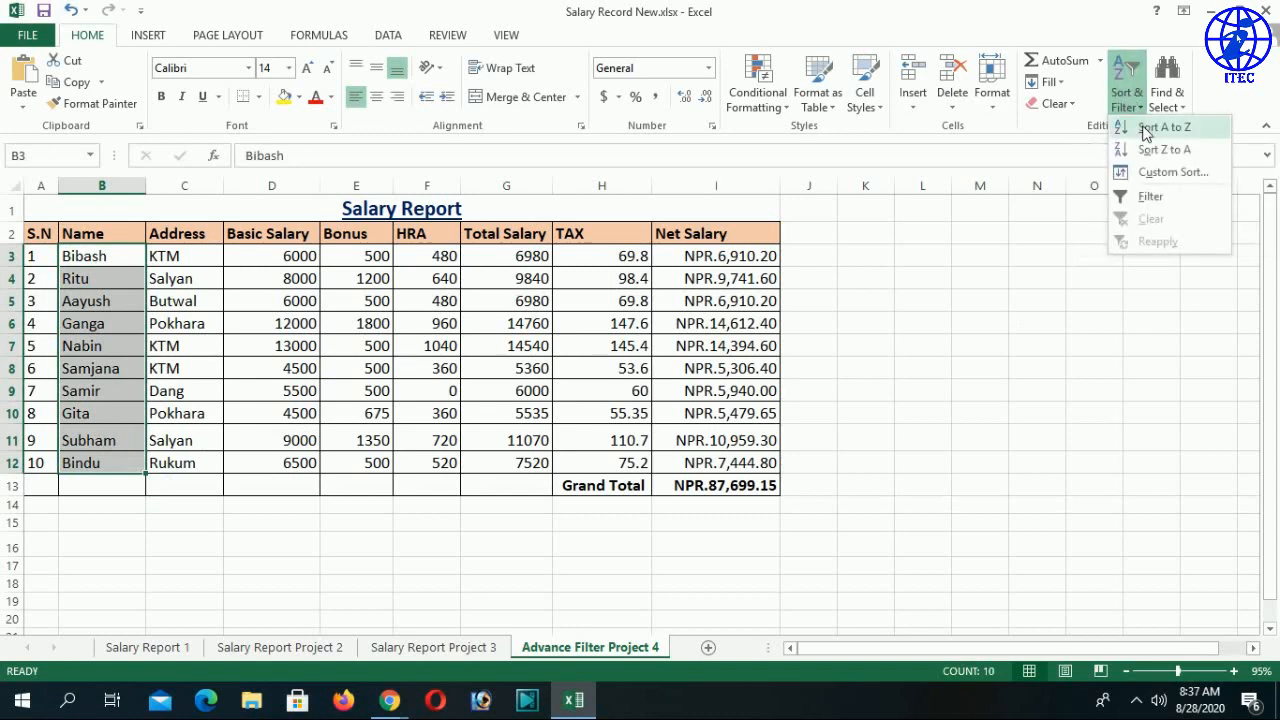
pyautogui.click(1145, 130)
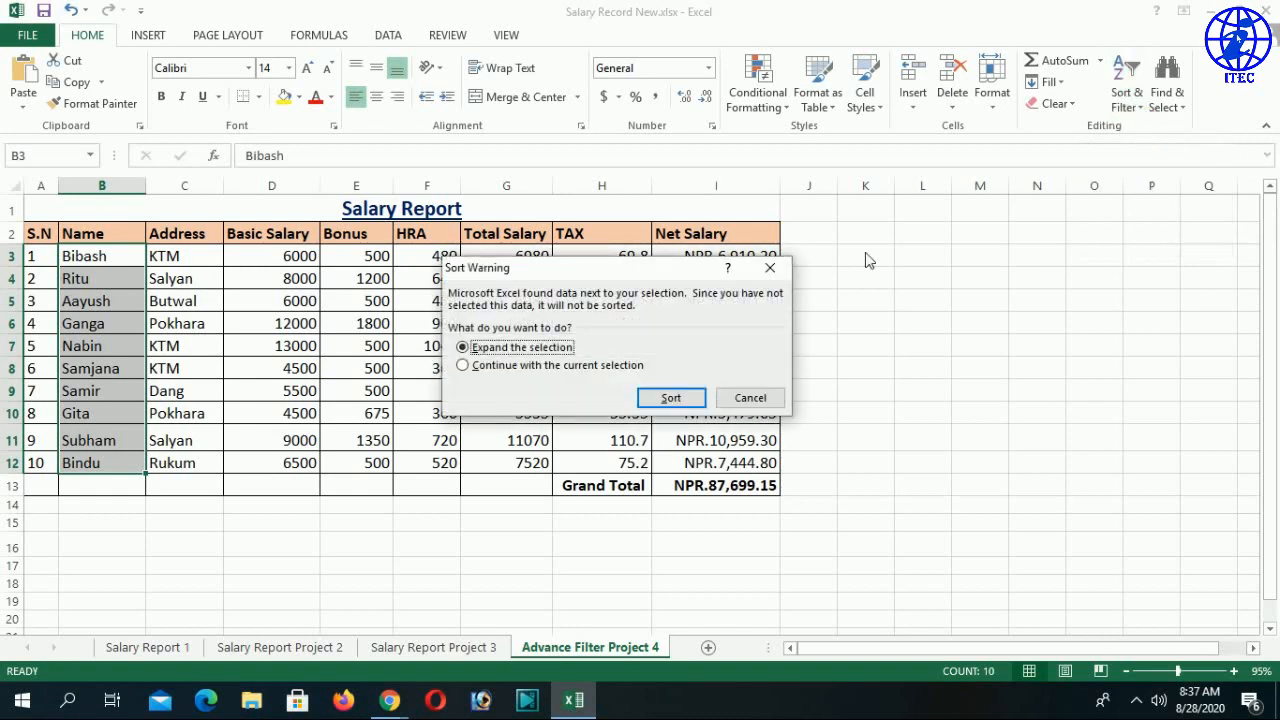
pyautogui.click(670, 398)
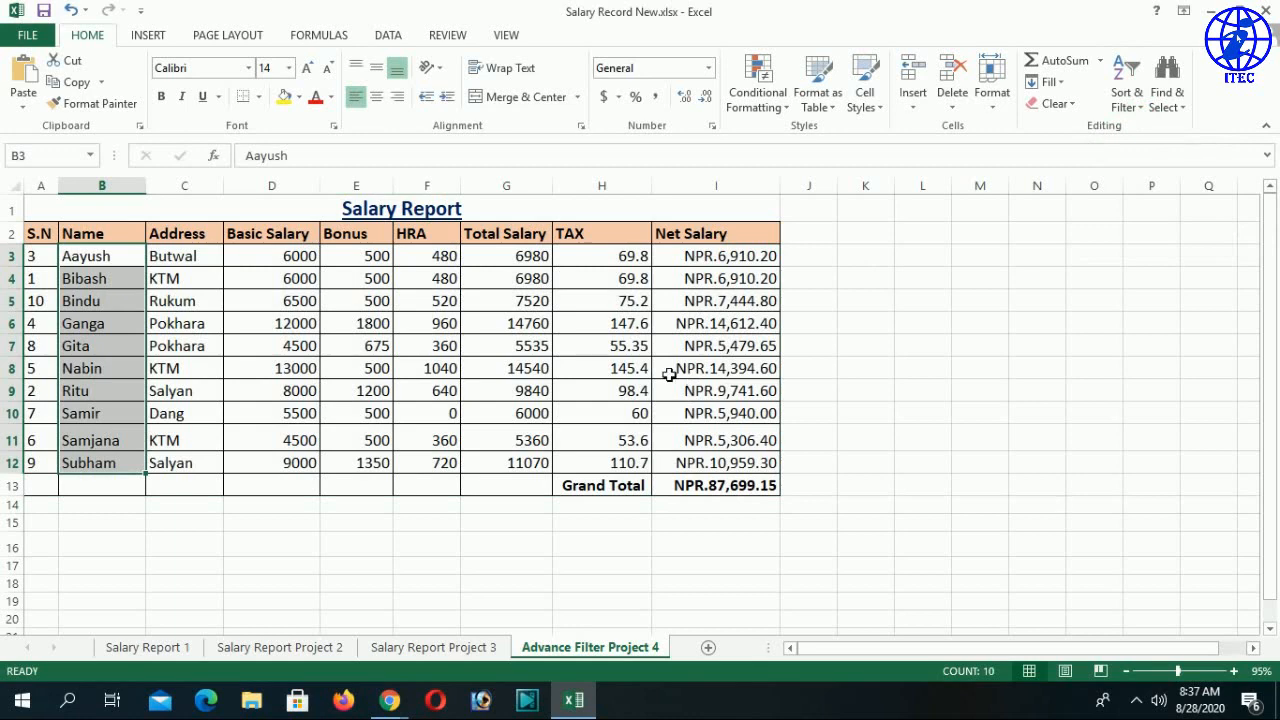
# Check the order of the names and the data belonging to them in the sorted salary records
pyautogui.moveTo(84, 260); pyautogui.dragTo(200, 258)
pyautogui.moveTo(277, 261); pyautogui.dragTo(720, 258)
pyautogui.moveTo(88, 279); pyautogui.dragTo(748, 289)
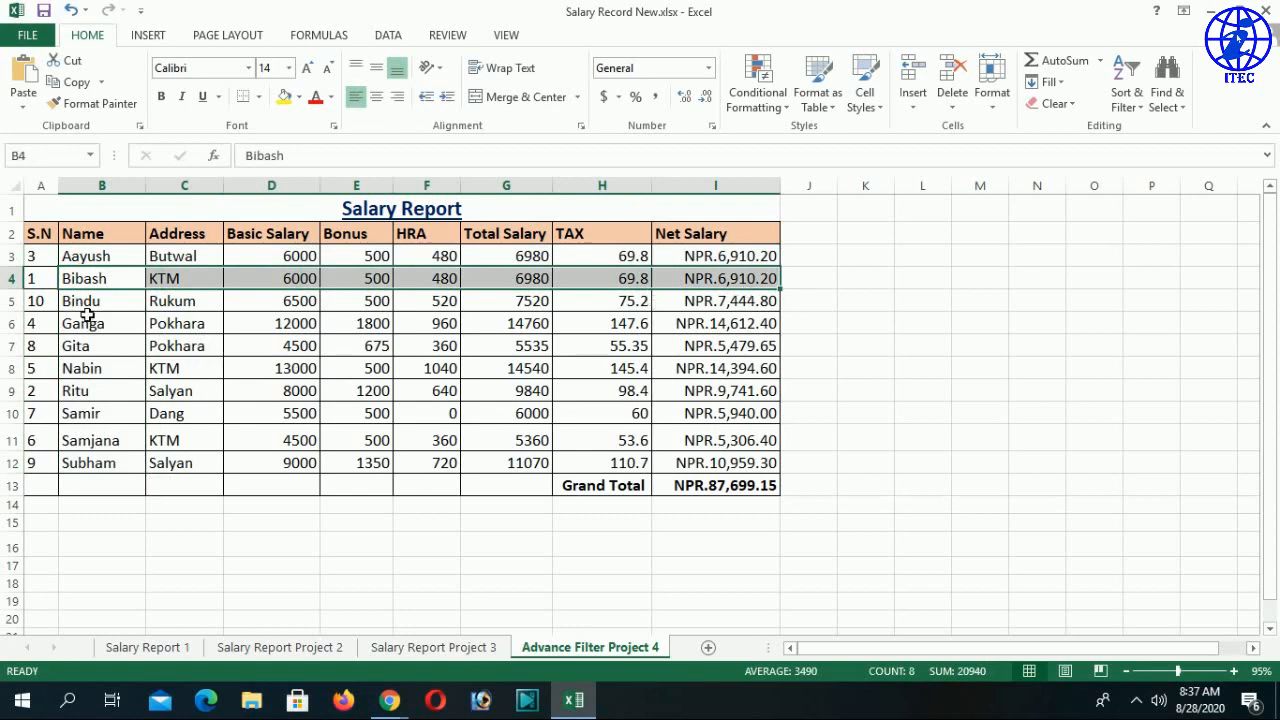
pyautogui.moveTo(88, 309); pyautogui.dragTo(94, 310)
pyautogui.click(97, 347)
pyautogui.click(97, 392)
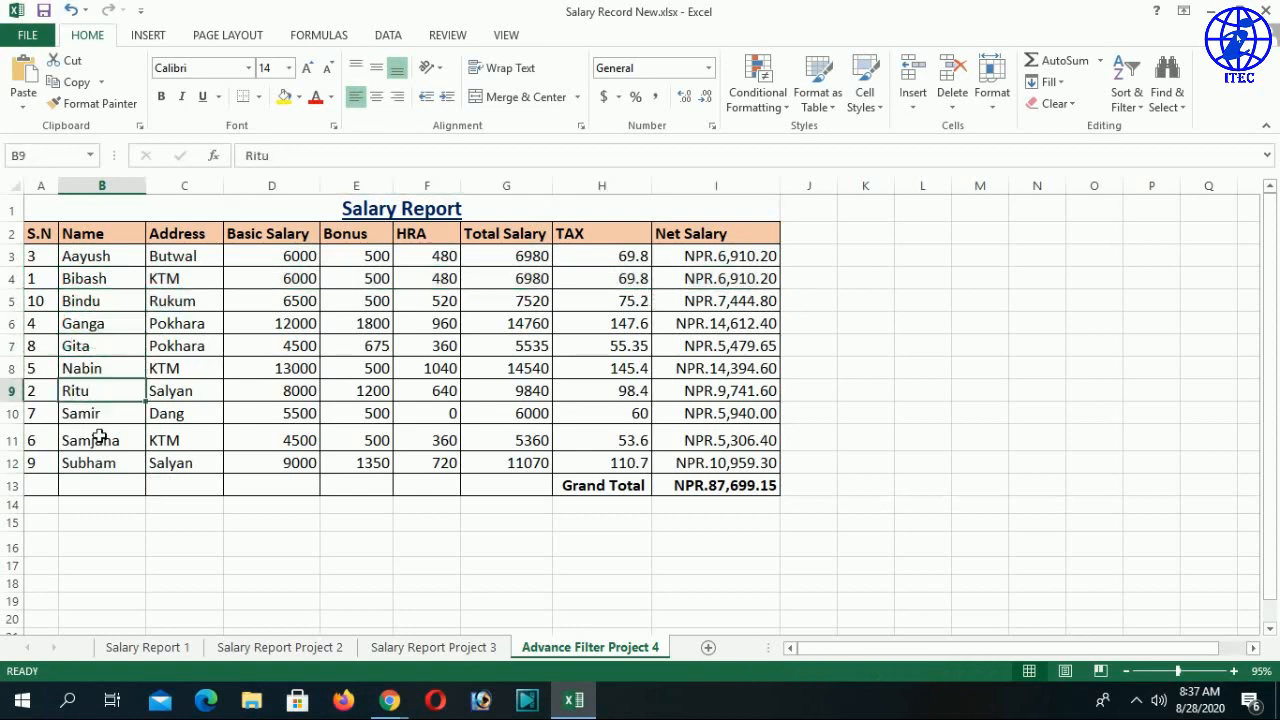
# Sort the salary records by the Basic Salary column from smallest to largest, expanding the selection to the adjacent data
pyautogui.click(97, 463)
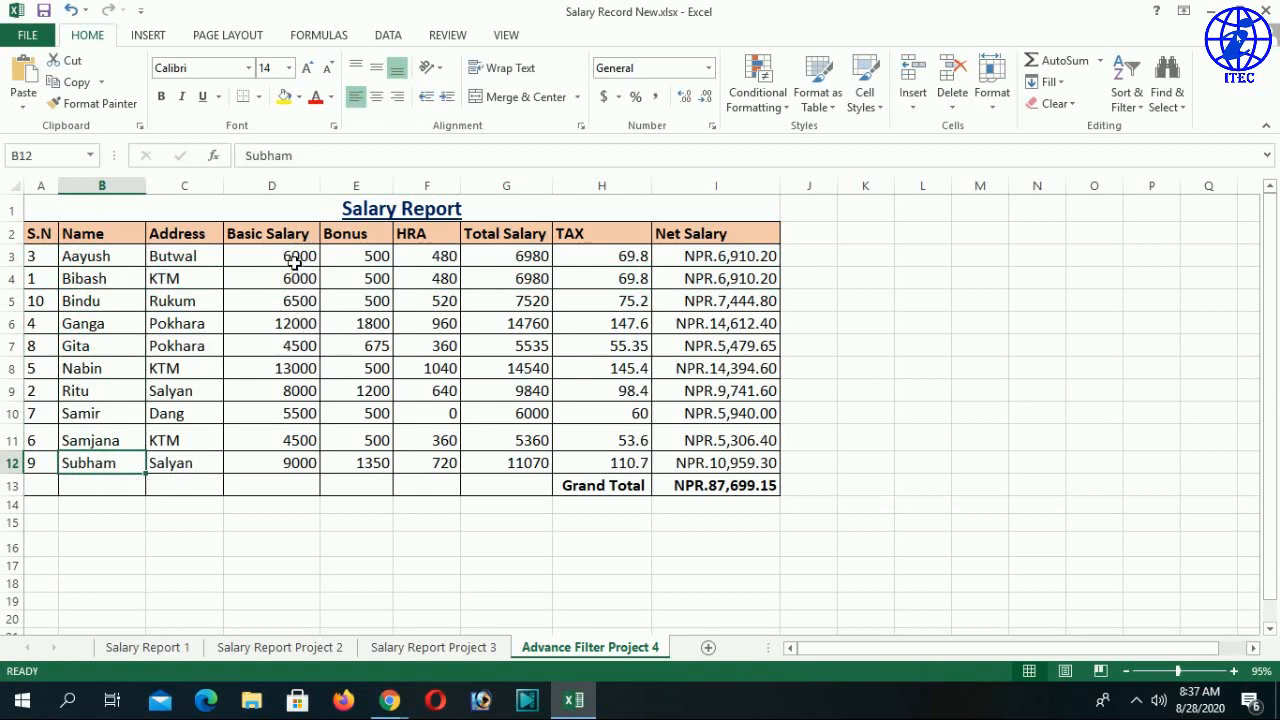
pyautogui.moveTo(295, 258); pyautogui.dragTo(306, 467)
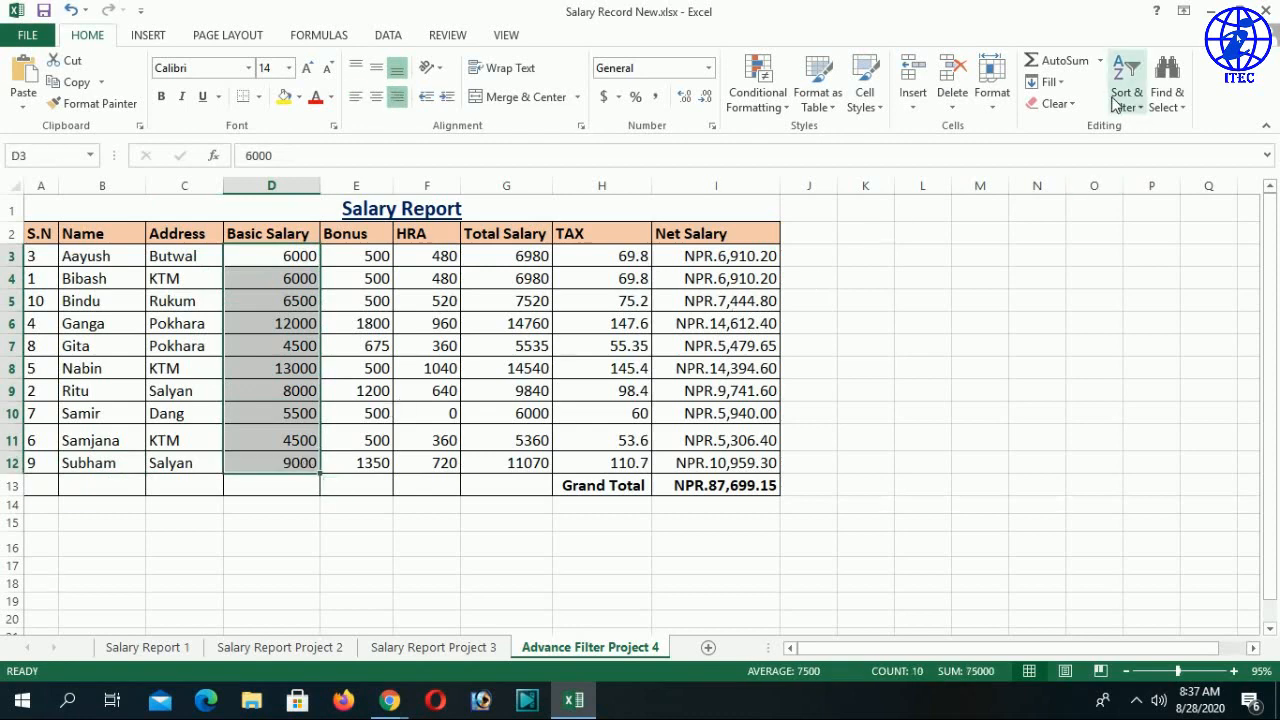
pyautogui.click(390, 36)
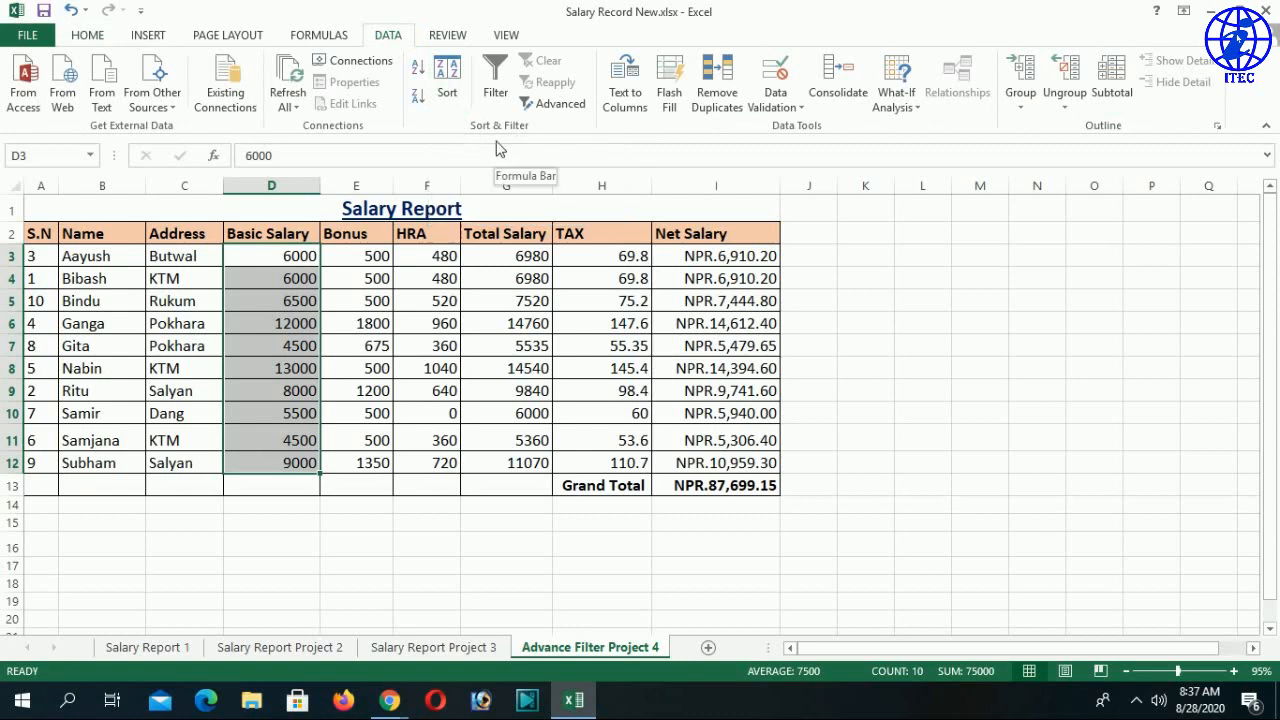
pyautogui.click(416, 72)
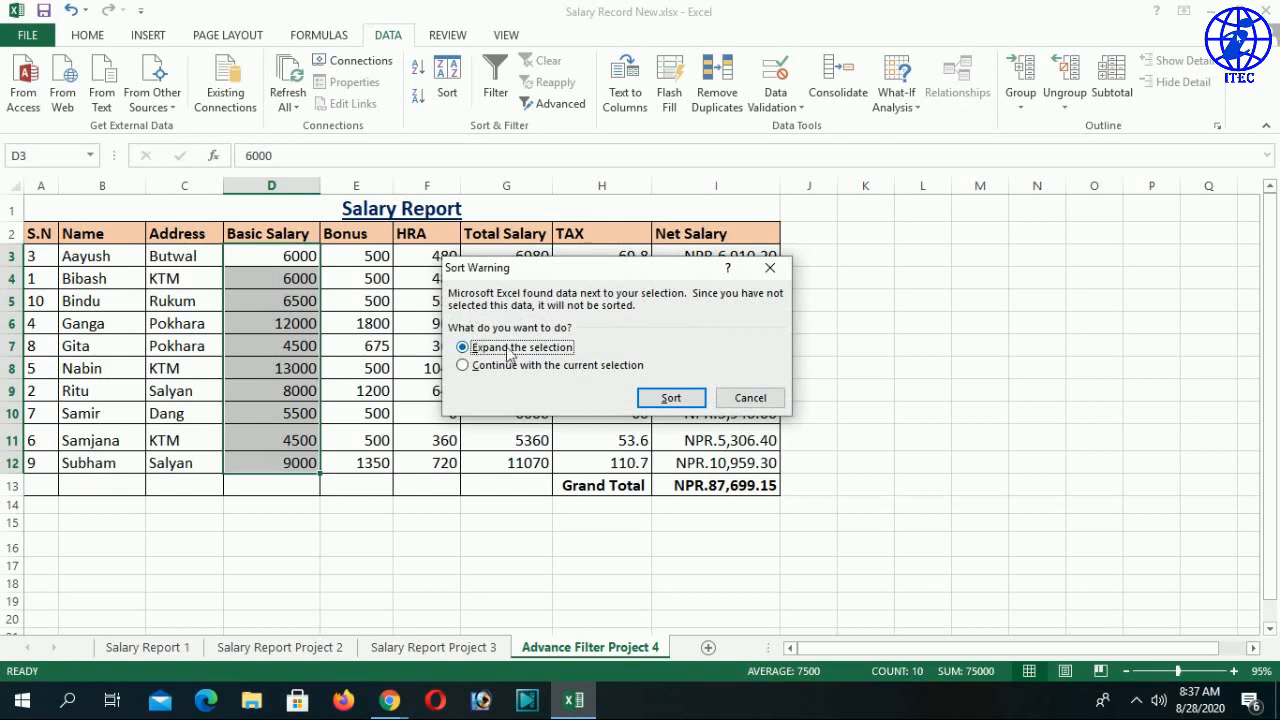
pyautogui.click(665, 398)
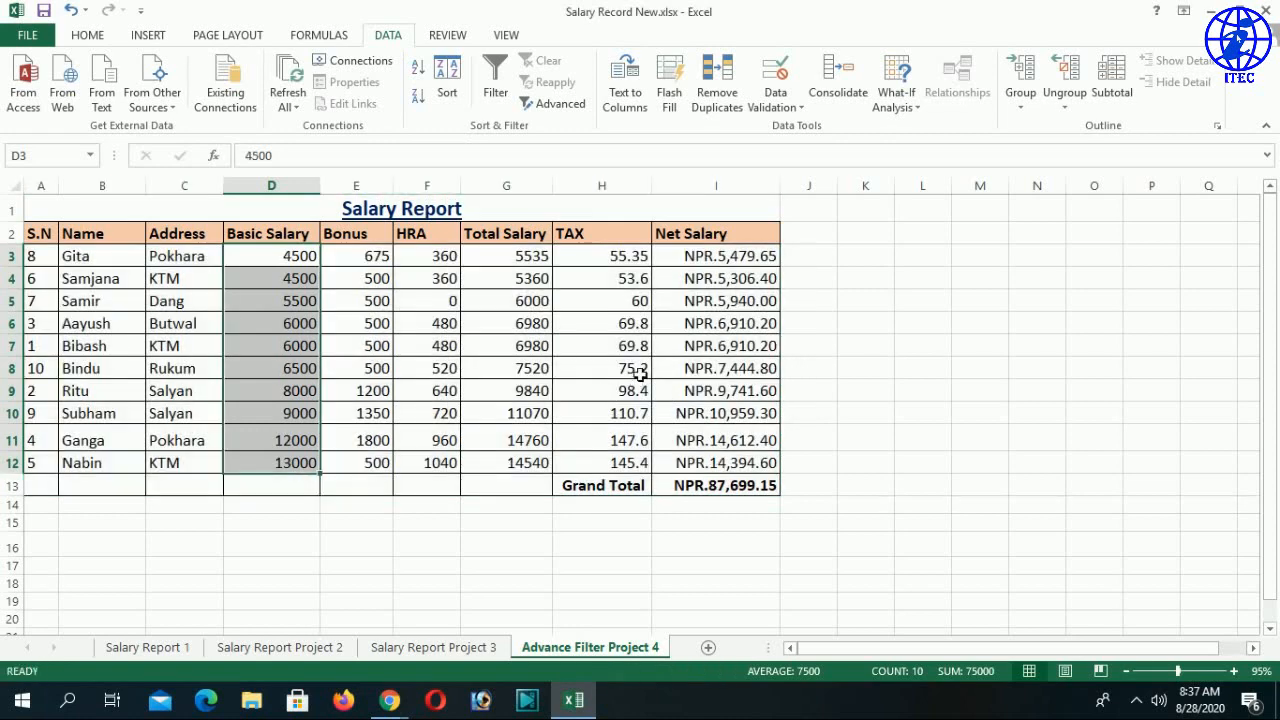
# Sort the salary records by the Basic Salary column from largest to smallest, expanding the selection to the adjacent data
pyautogui.click(297, 262)
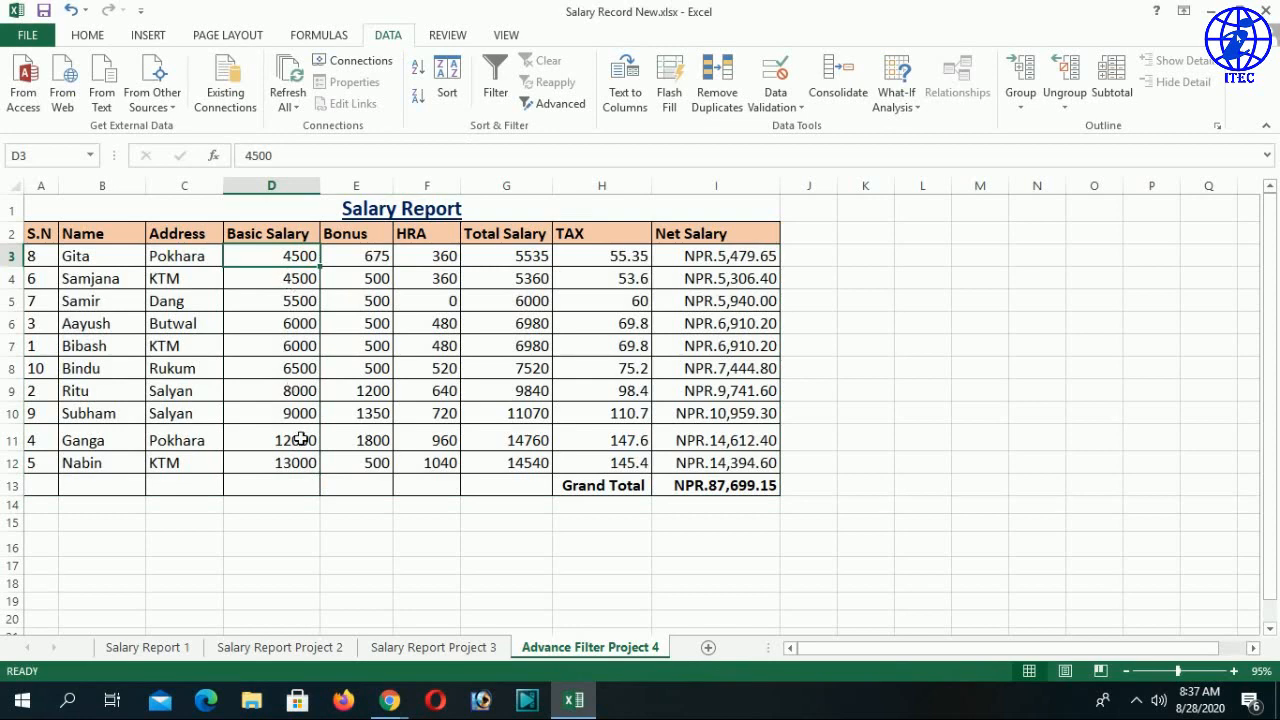
pyautogui.click(286, 280)
pyautogui.click(285, 302)
pyautogui.click(273, 257)
pyautogui.moveTo(286, 464); pyautogui.dragTo(303, 265)
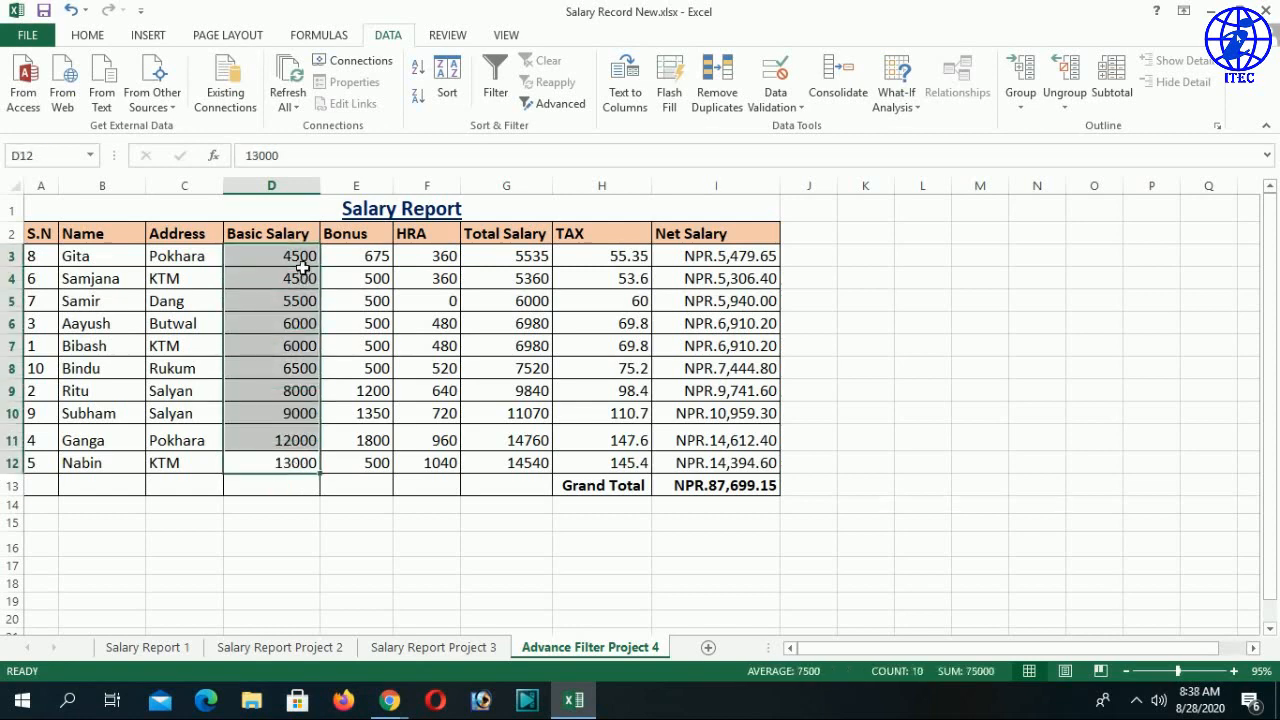
pyautogui.click(418, 103)
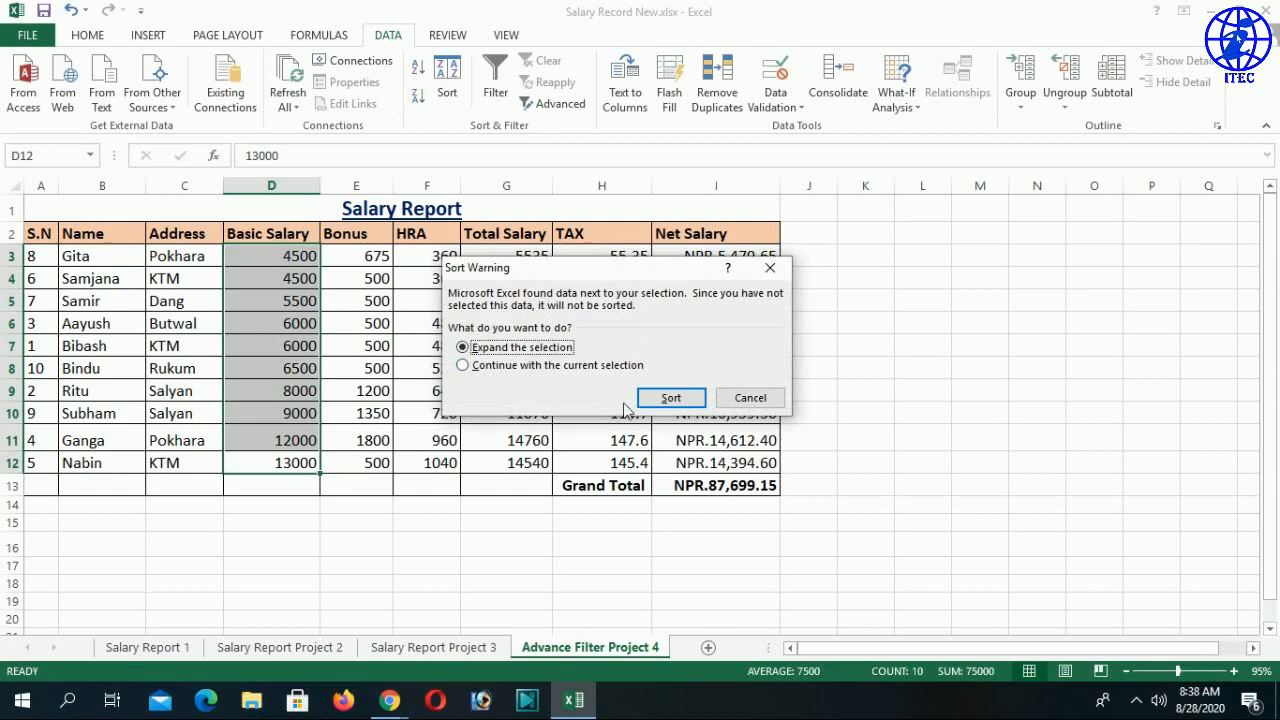
pyautogui.click(668, 397)
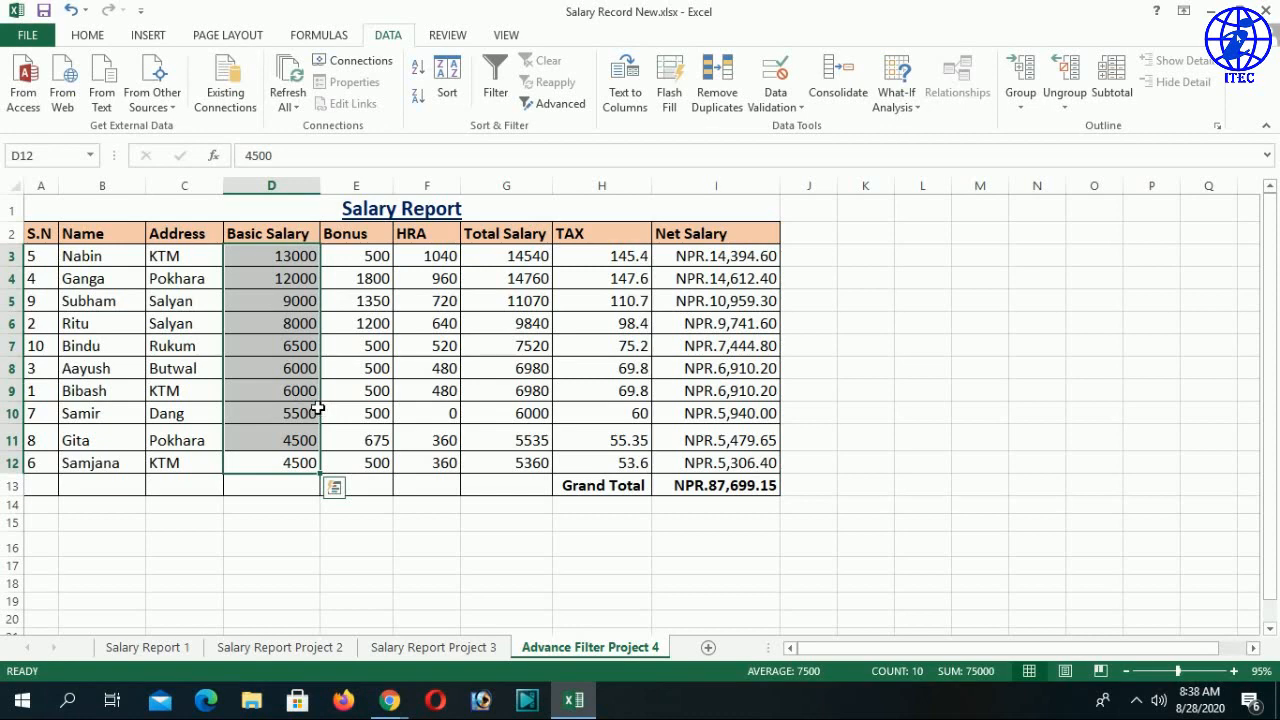
# Check the order of the Basic Salary values and the names, bonuses and totals belonging to them
pyautogui.click(274, 333)
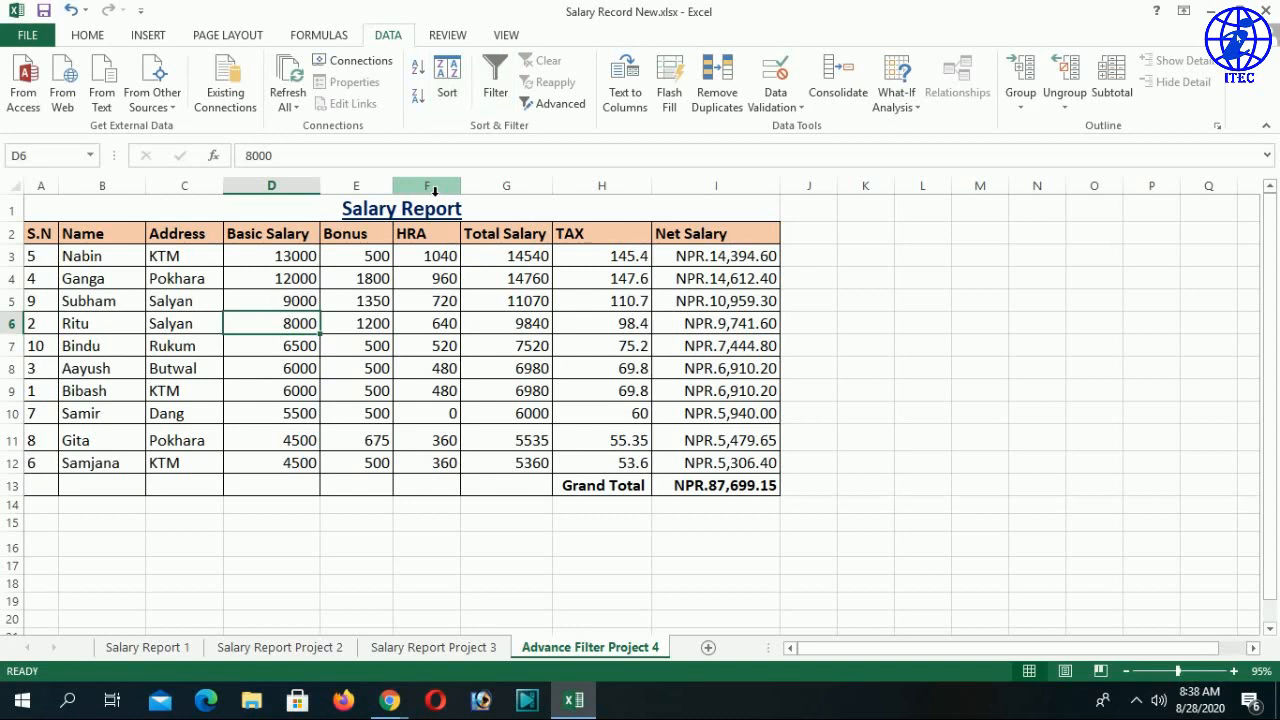
pyautogui.click(307, 257)
pyautogui.click(295, 370)
pyautogui.click(440, 323)
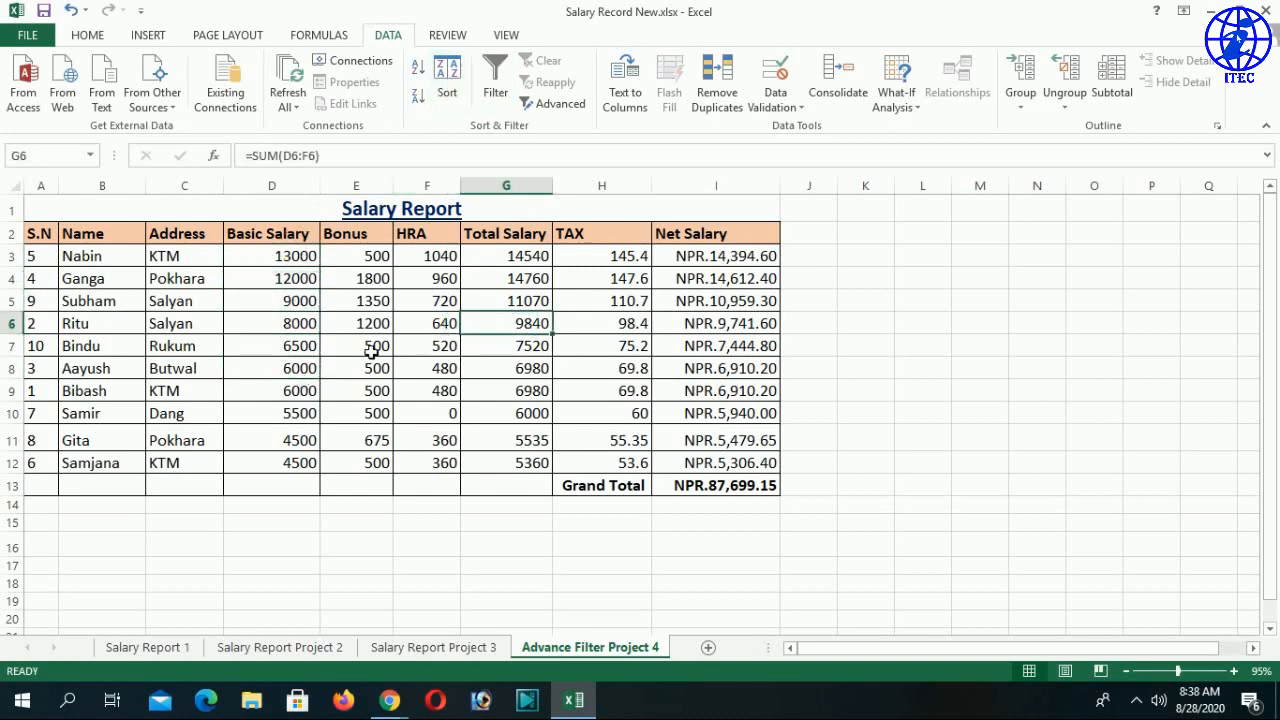
pyautogui.click(380, 348)
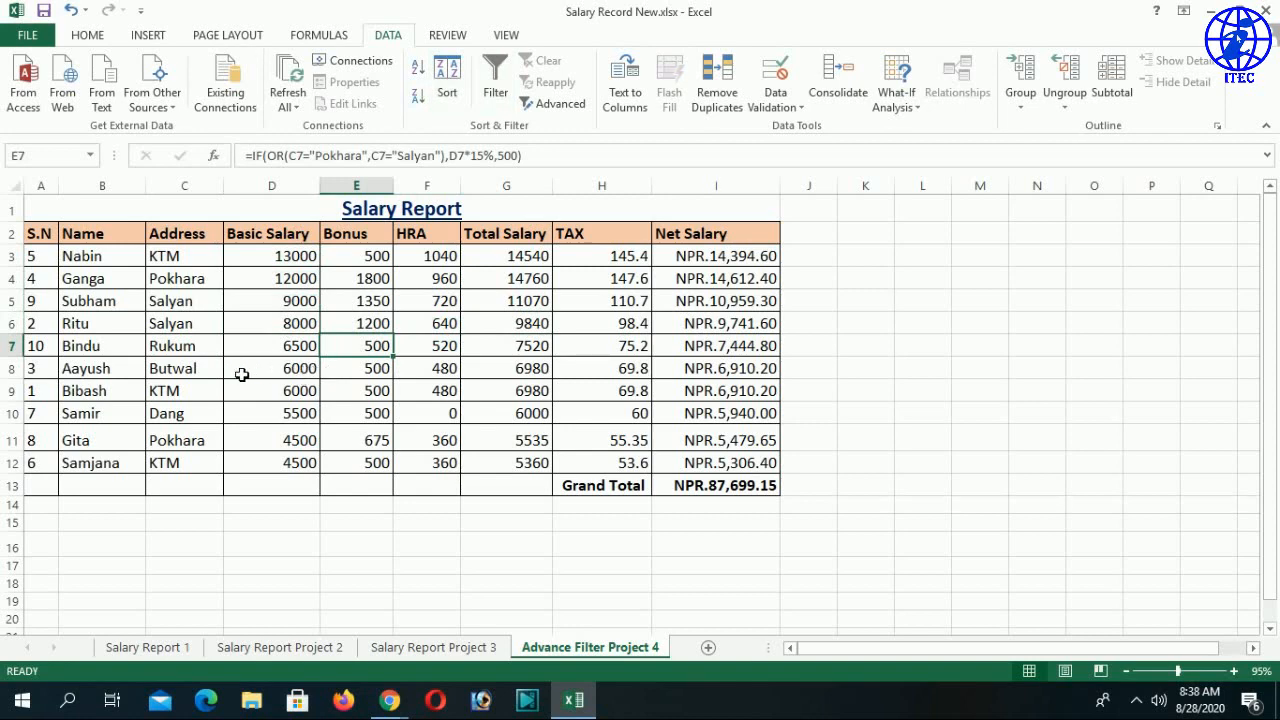
pyautogui.click(92, 350)
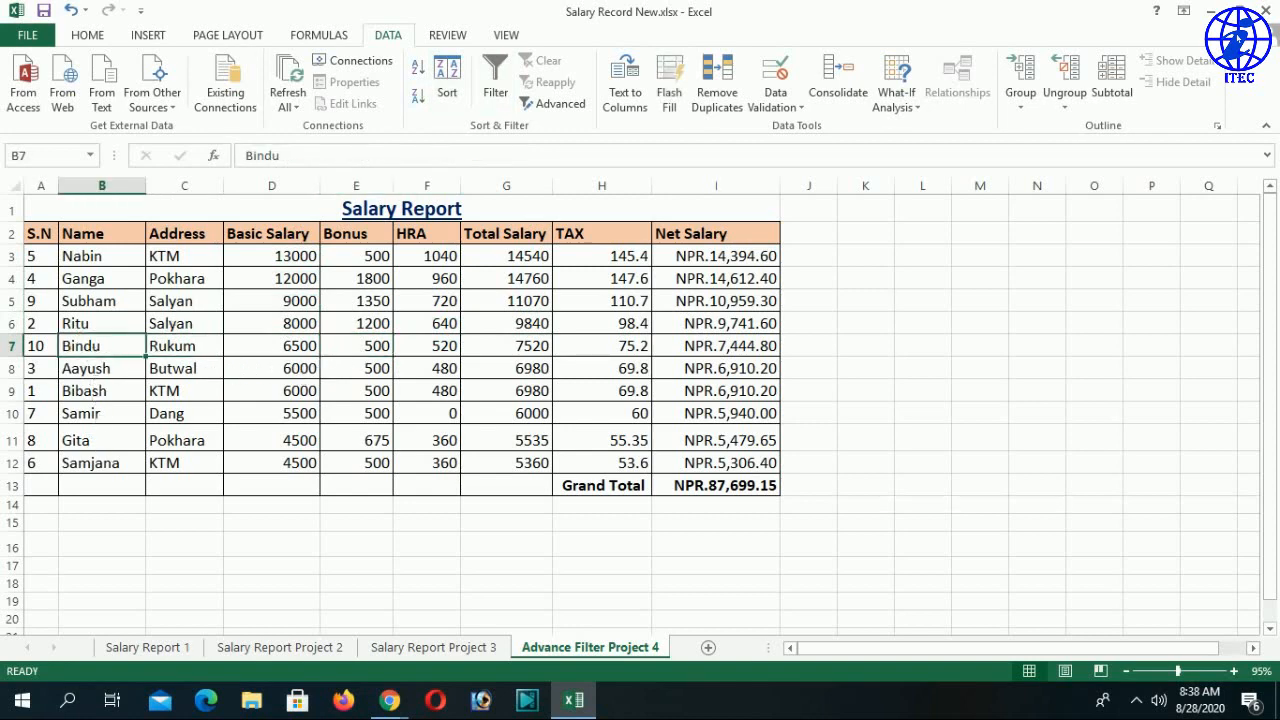
pyautogui.click(545, 104)
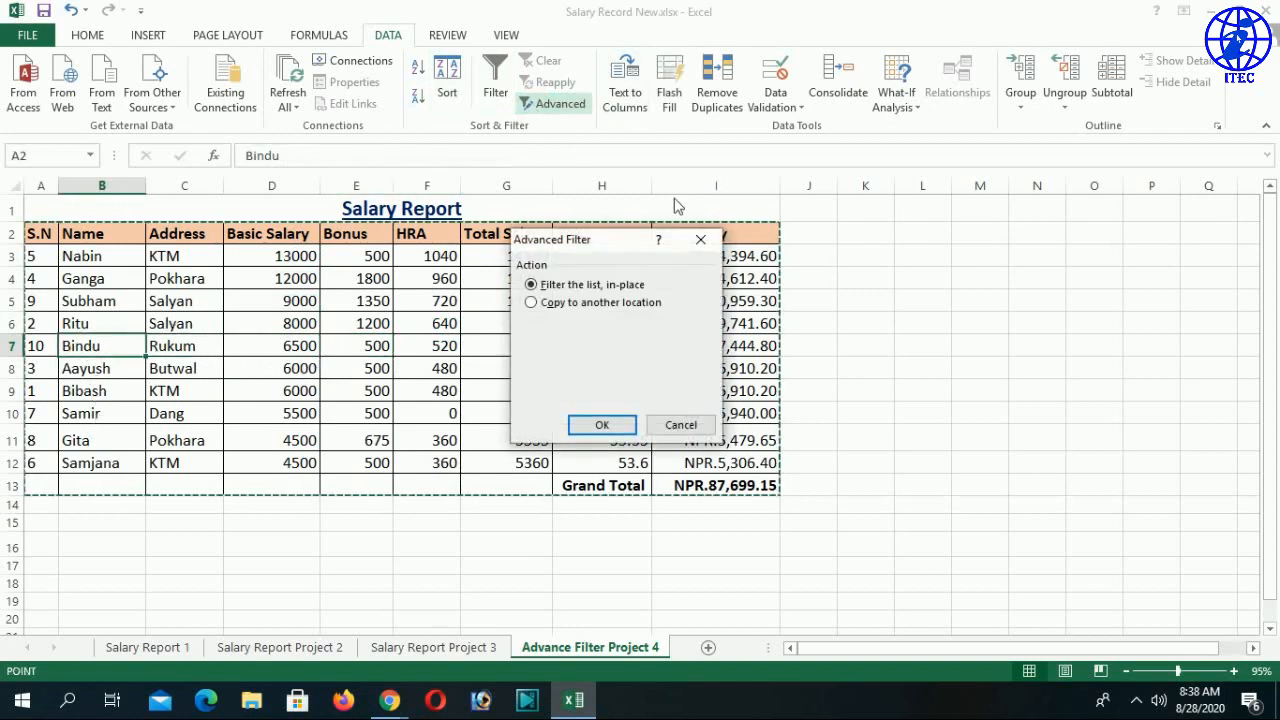
pyautogui.click(705, 243)
pyautogui.click(496, 92)
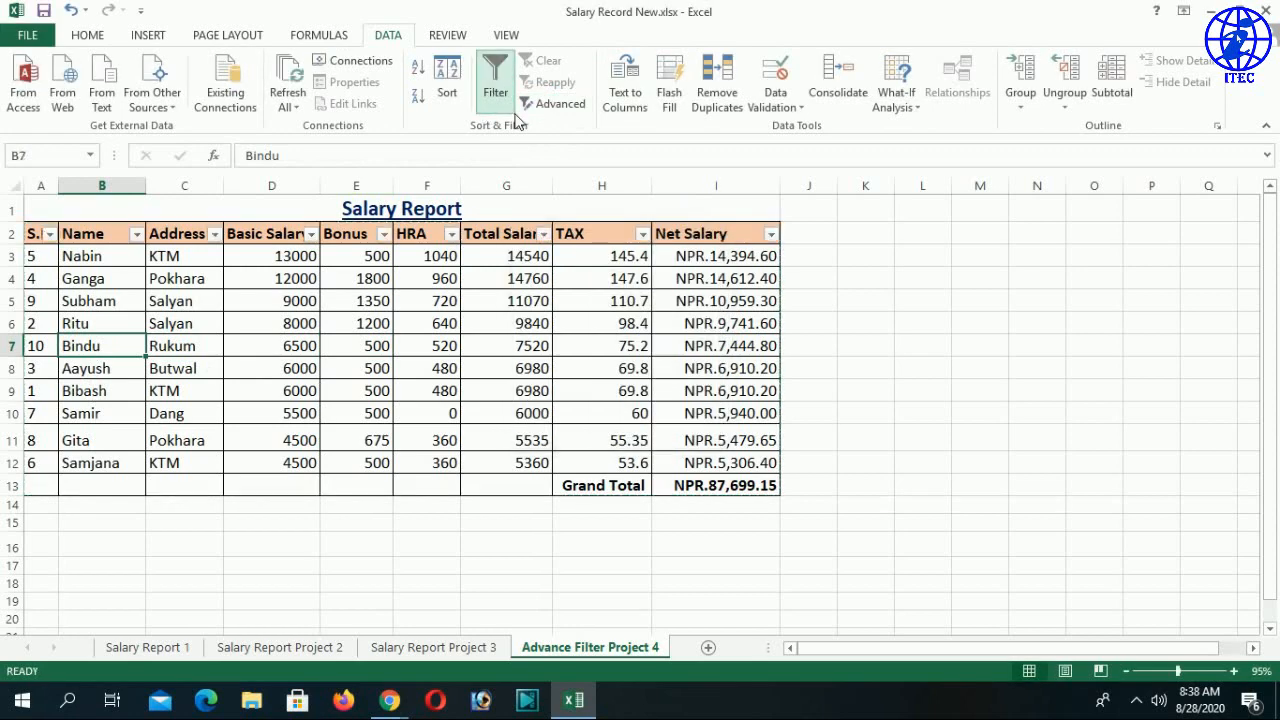
pyautogui.click(496, 92)
# Sort the salary table with a custom sort by Name, on values, in A to Z order
pyautogui.click(447, 80)
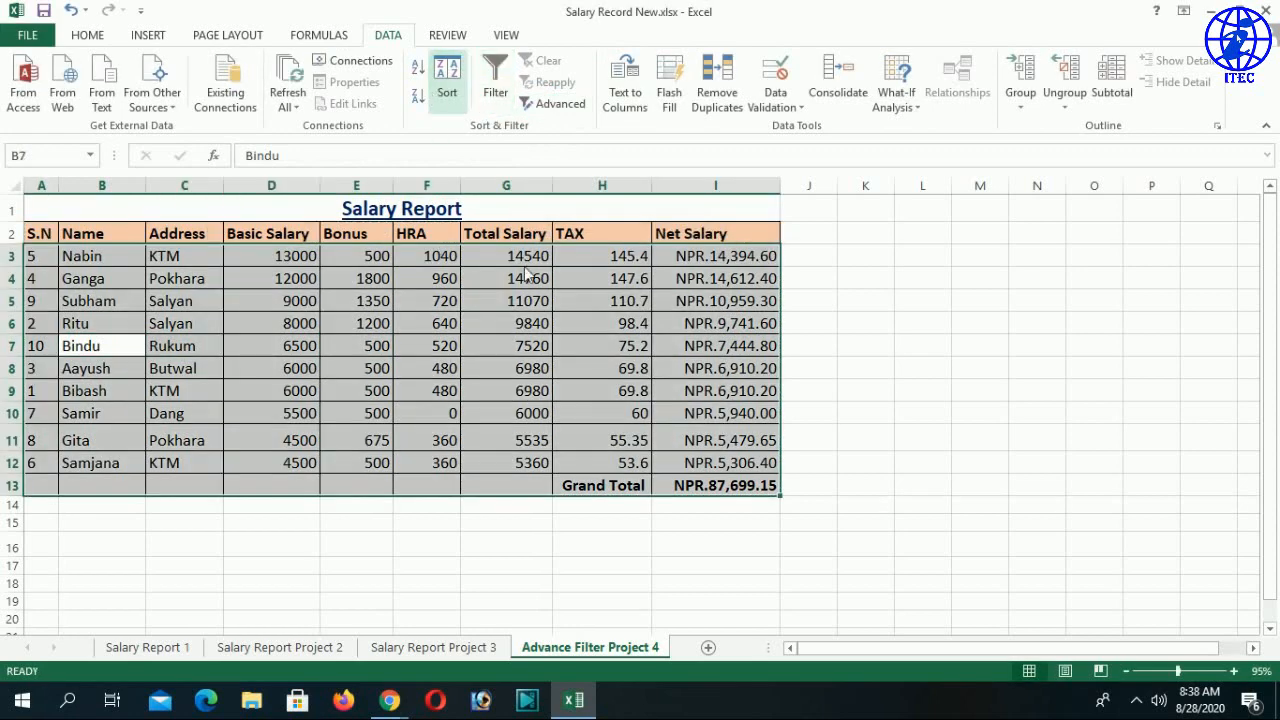
pyautogui.click(449, 89)
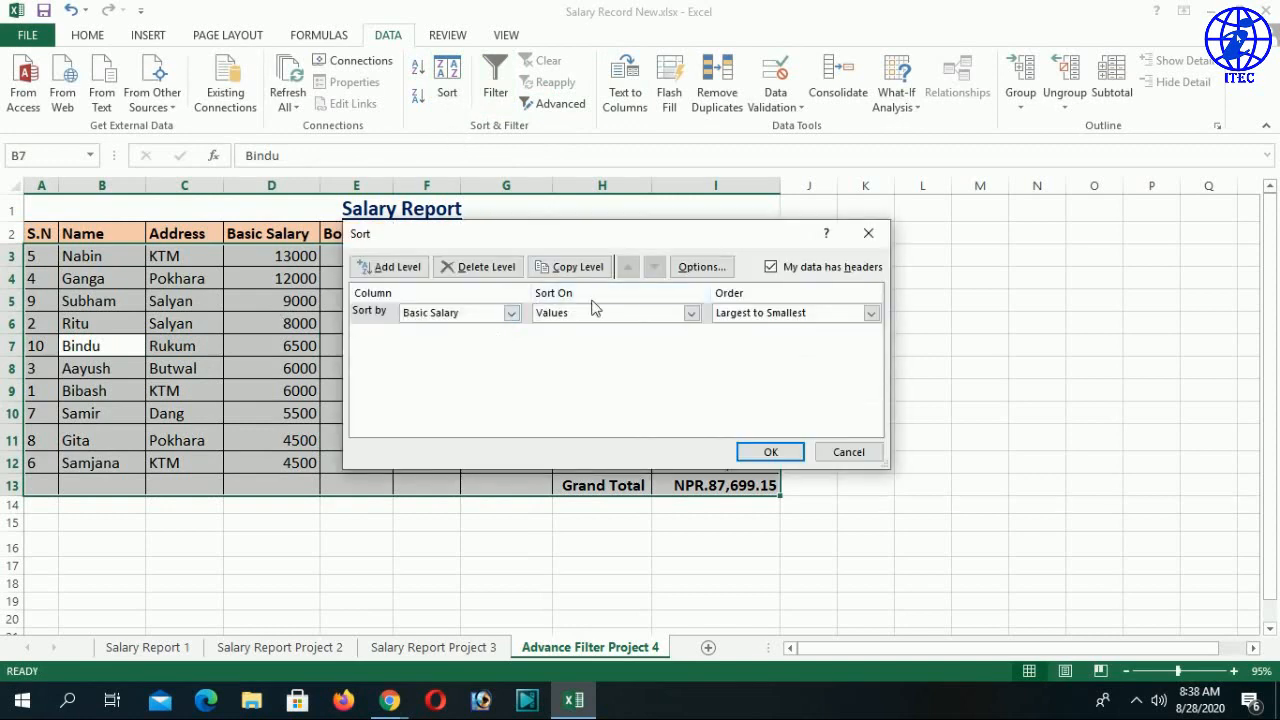
pyautogui.click(511, 313)
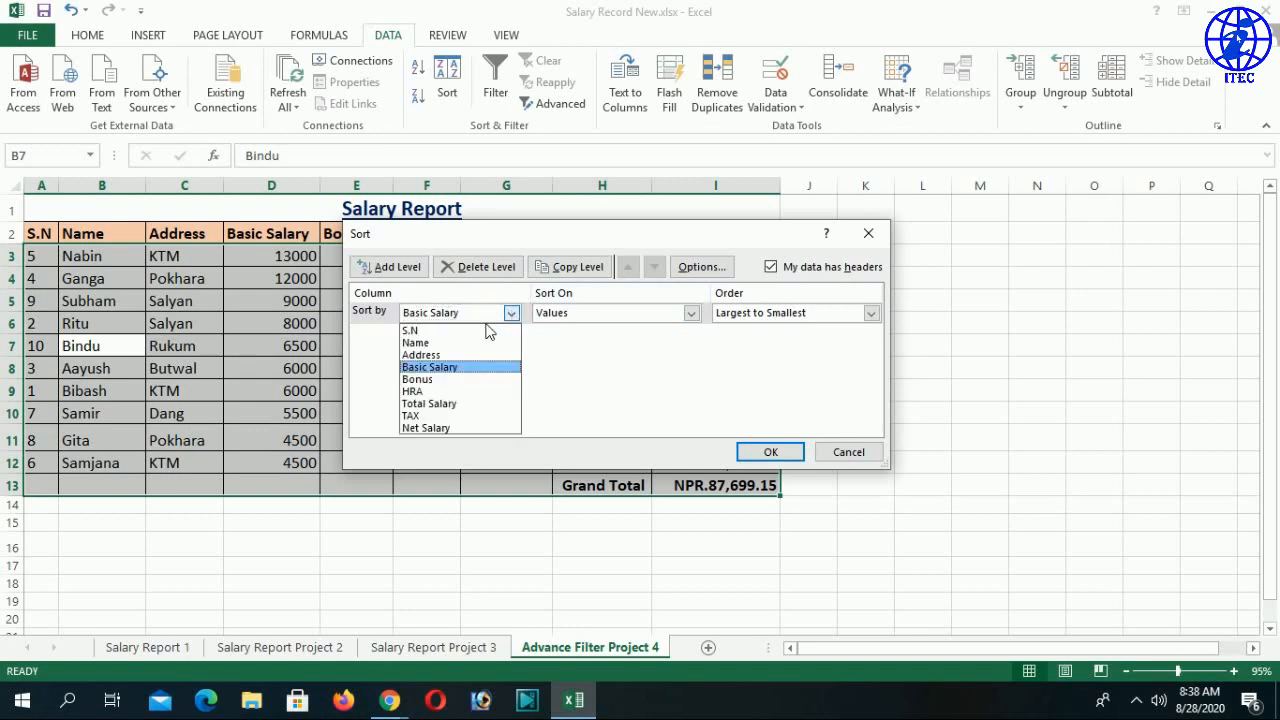
pyautogui.click(432, 346)
pyautogui.click(748, 315)
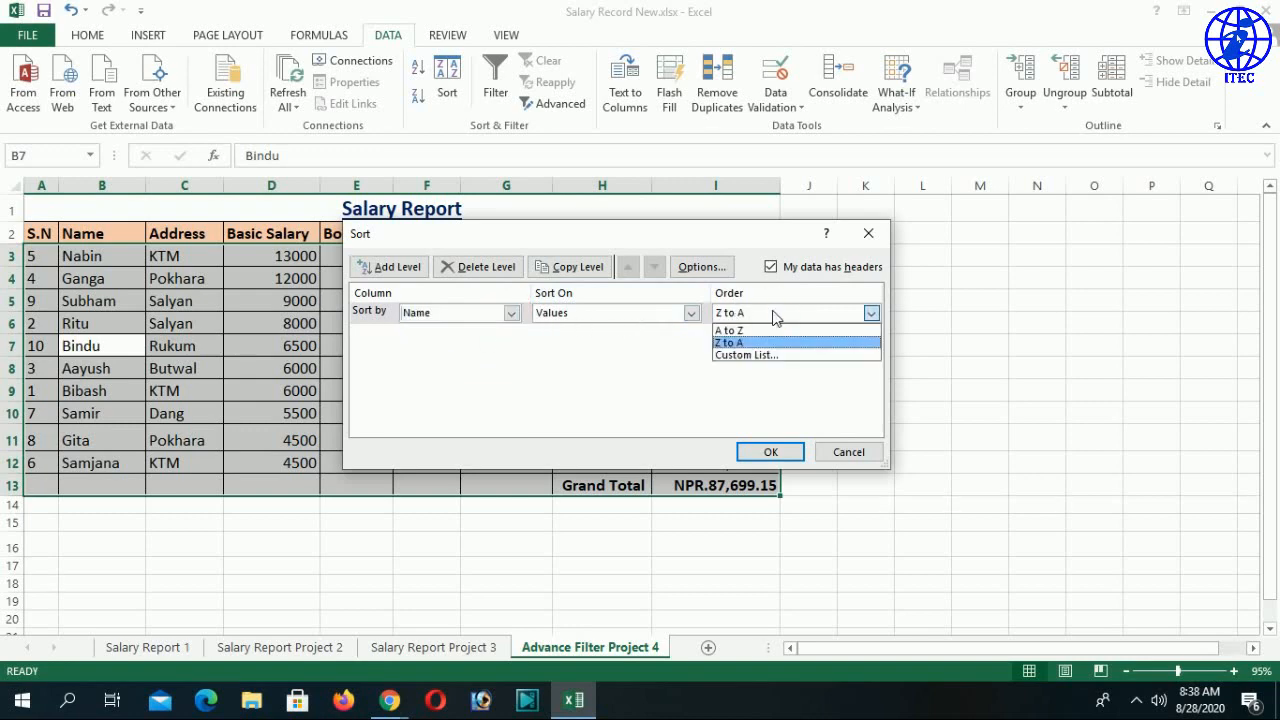
pyautogui.click(755, 332)
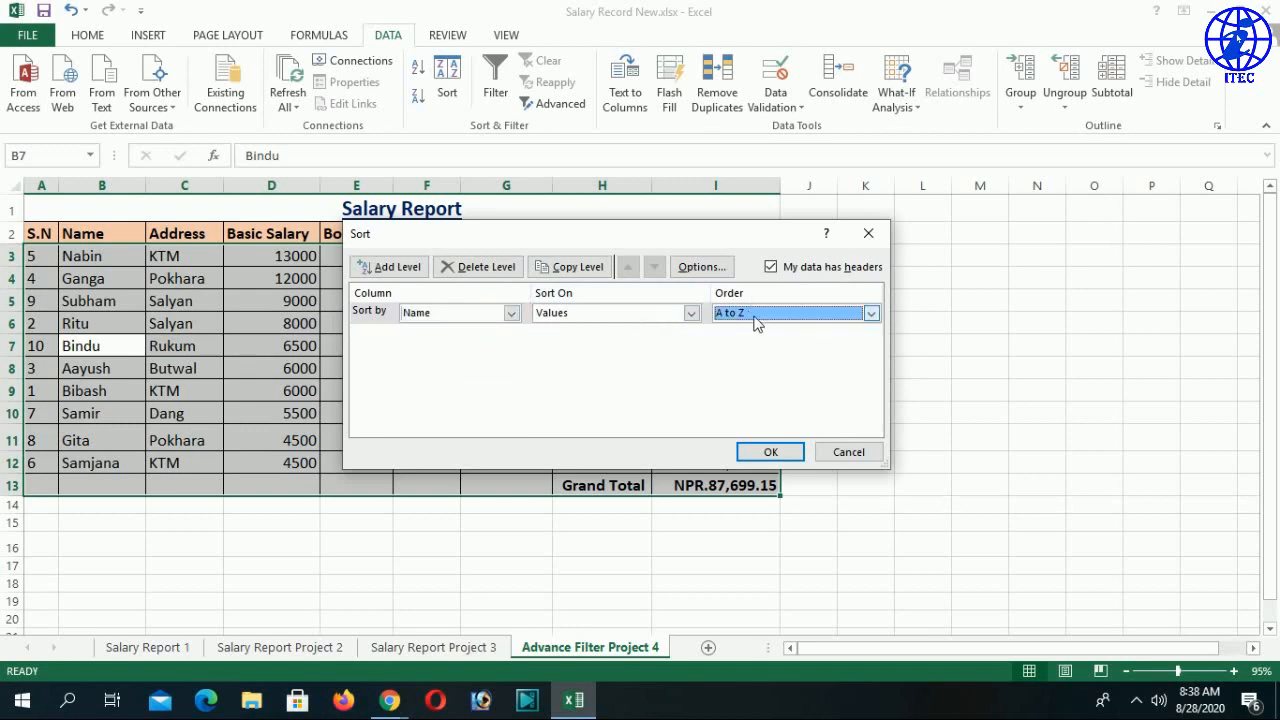
pyautogui.click(770, 452)
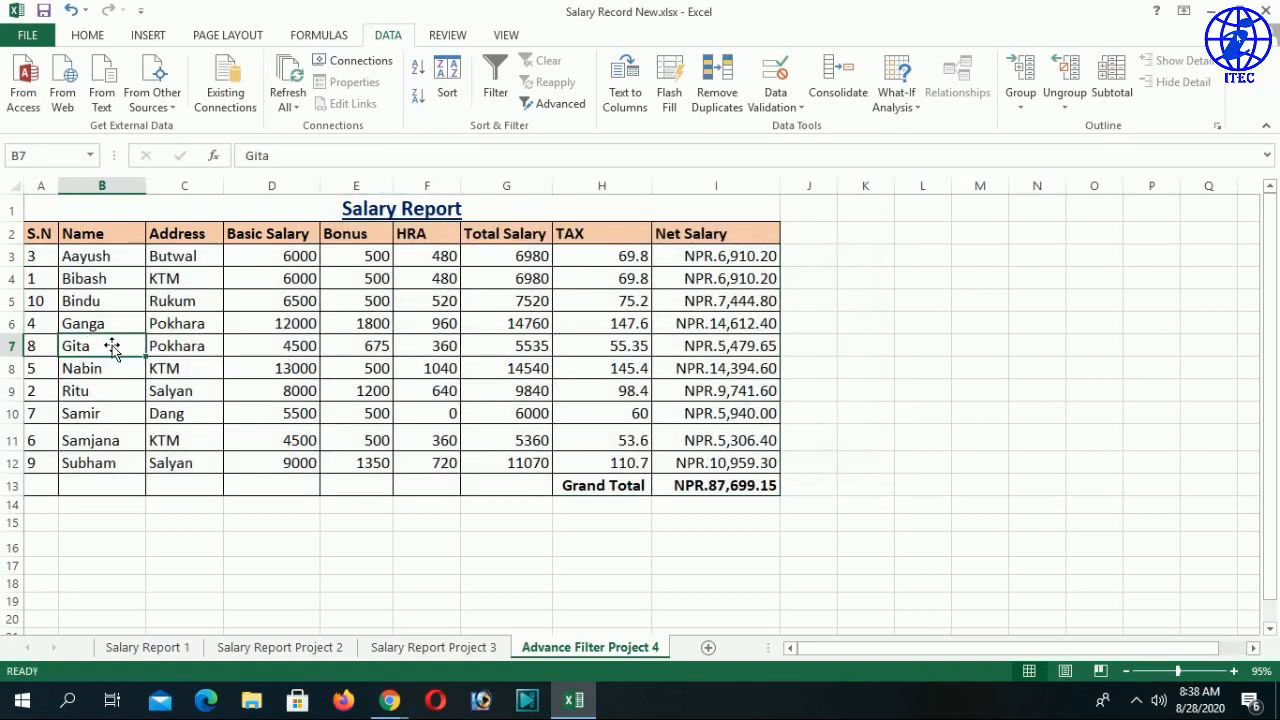
# Renumber the S.N column from 1 to 10 in cells A3 to A12, and undo the renumbering
pyautogui.moveTo(31, 254); pyautogui.dragTo(37, 464)
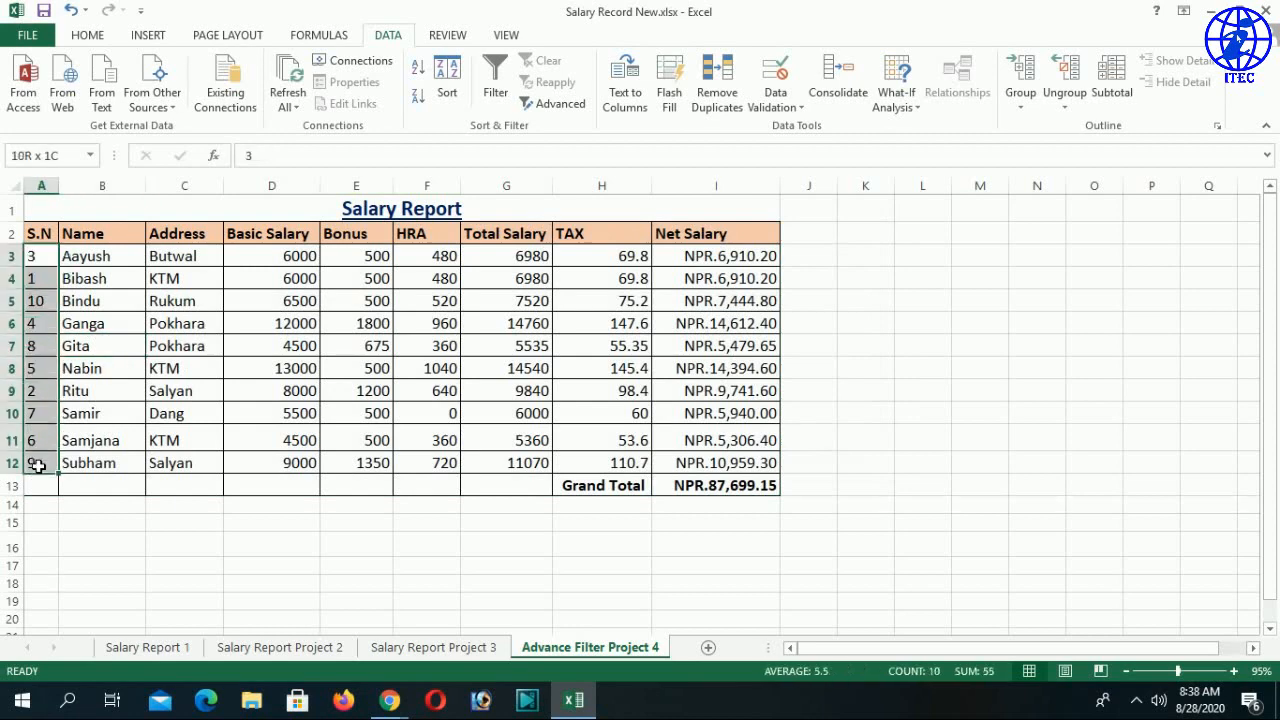
pyautogui.click(108, 324)
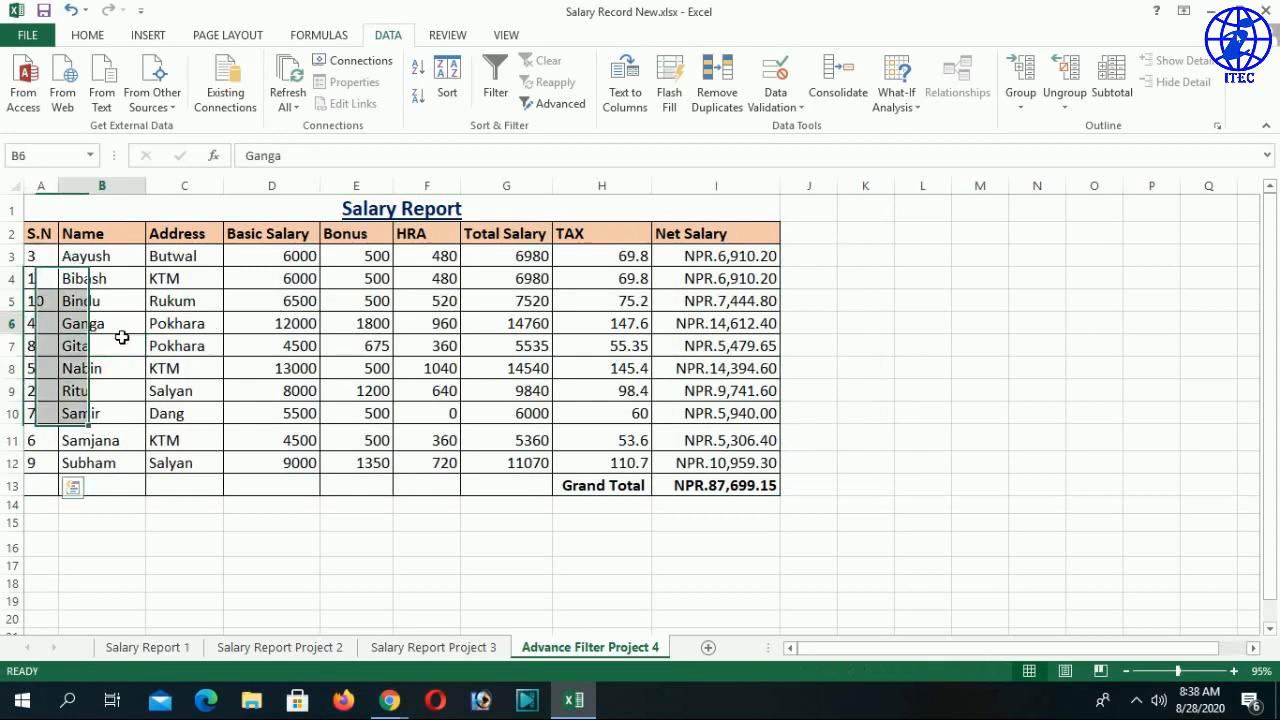
pyautogui.click(49, 262)
pyautogui.write('1')
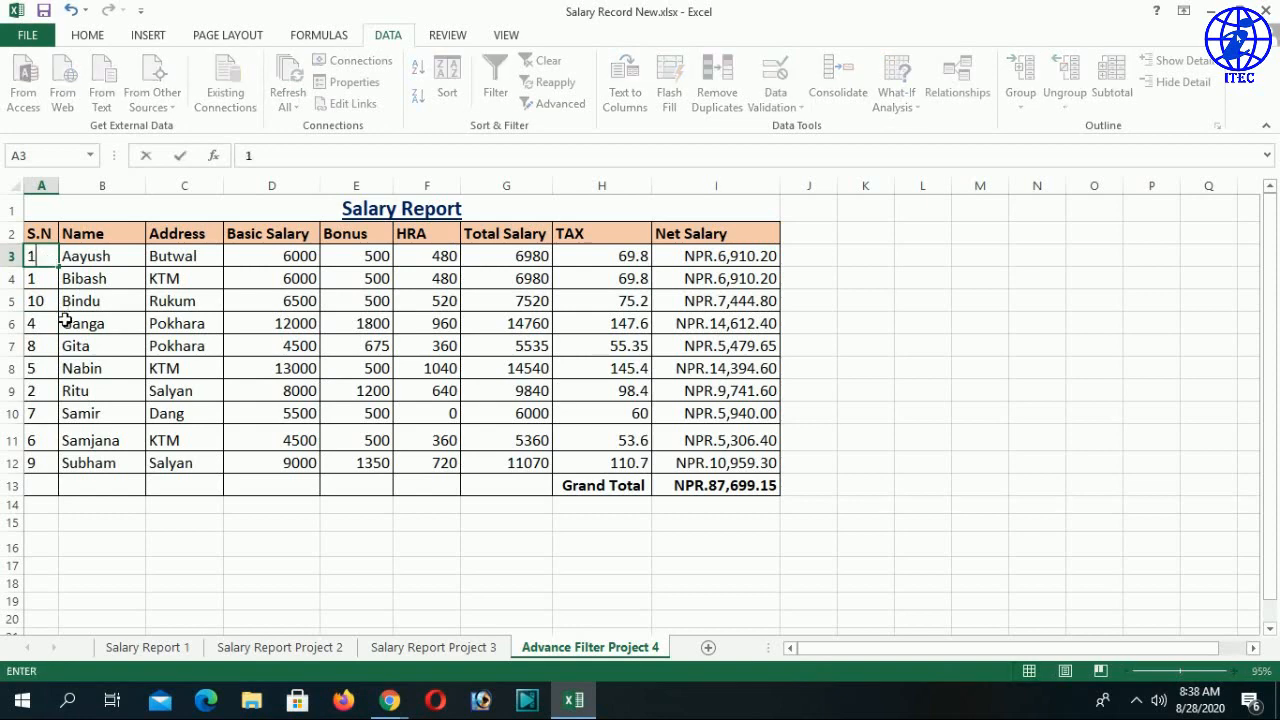
pyautogui.hotkey('ctrl', 'Return')
pyautogui.click(68, 323)
pyautogui.click(40, 260)
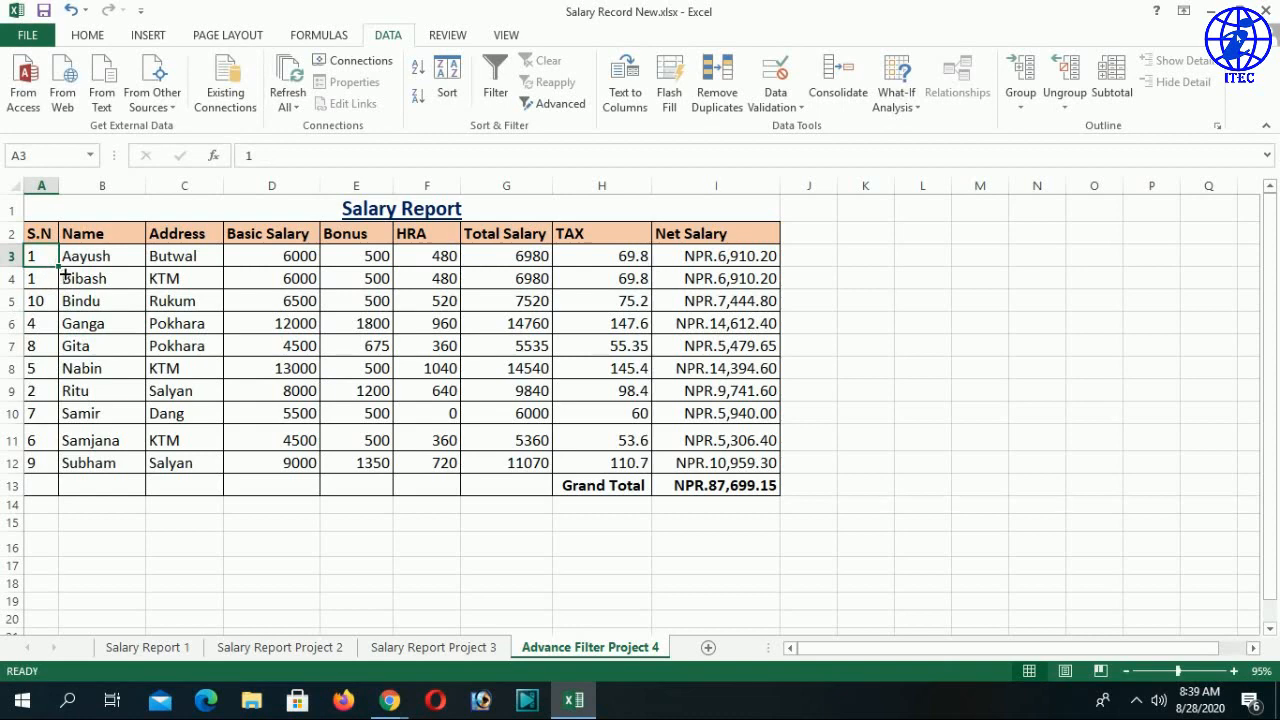
pyautogui.moveTo(65, 272); pyautogui.dragTo(86, 476)
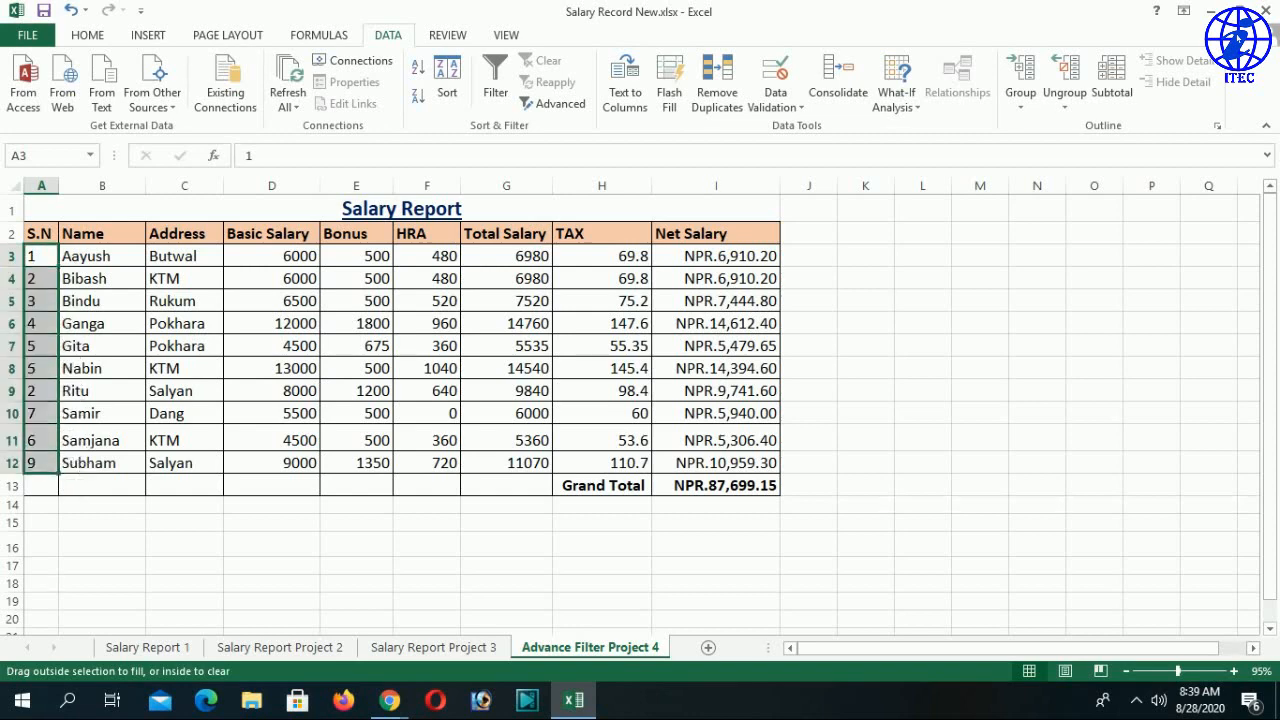
pyautogui.click(122, 398)
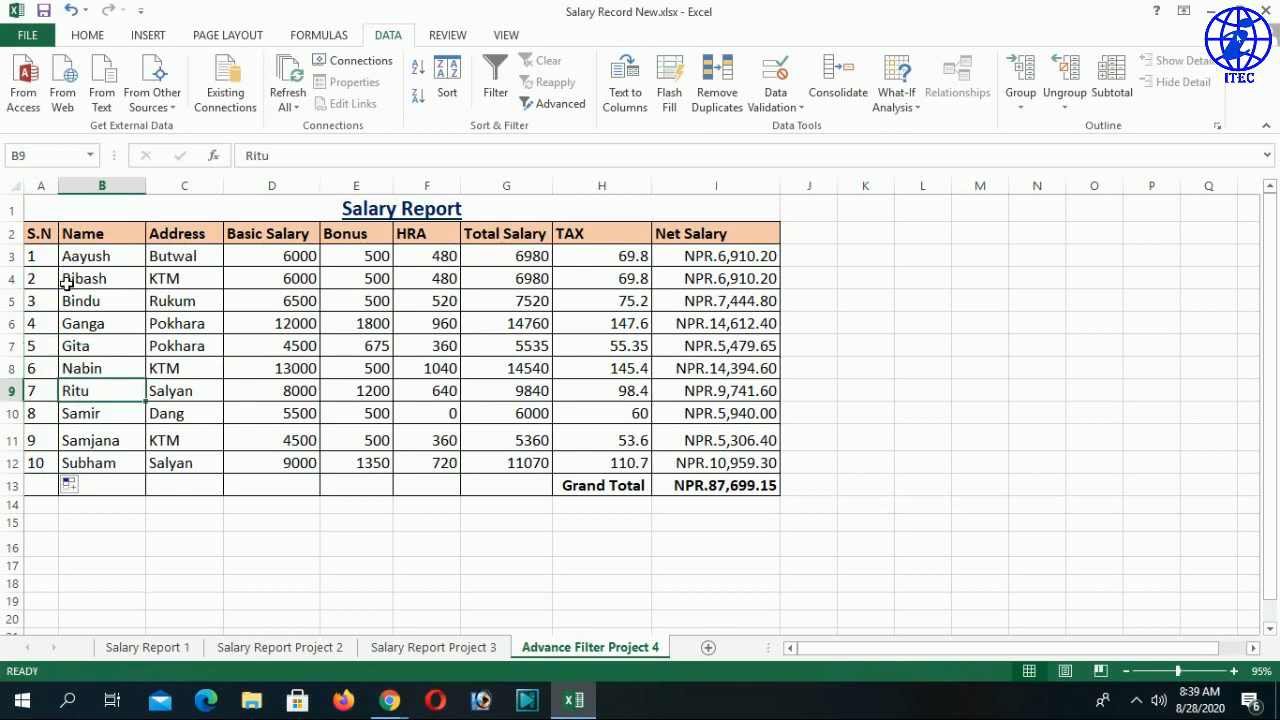
pyautogui.hotkey('ctrl', 'z')
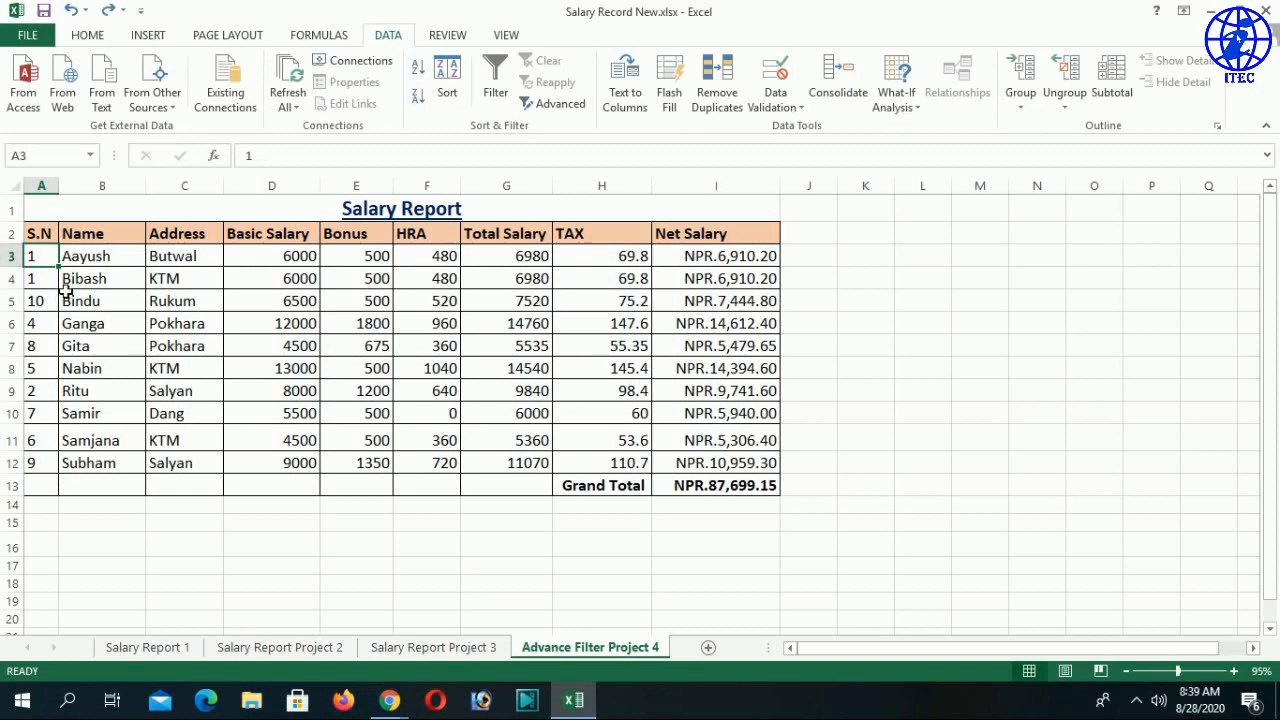
pyautogui.click(120, 304)
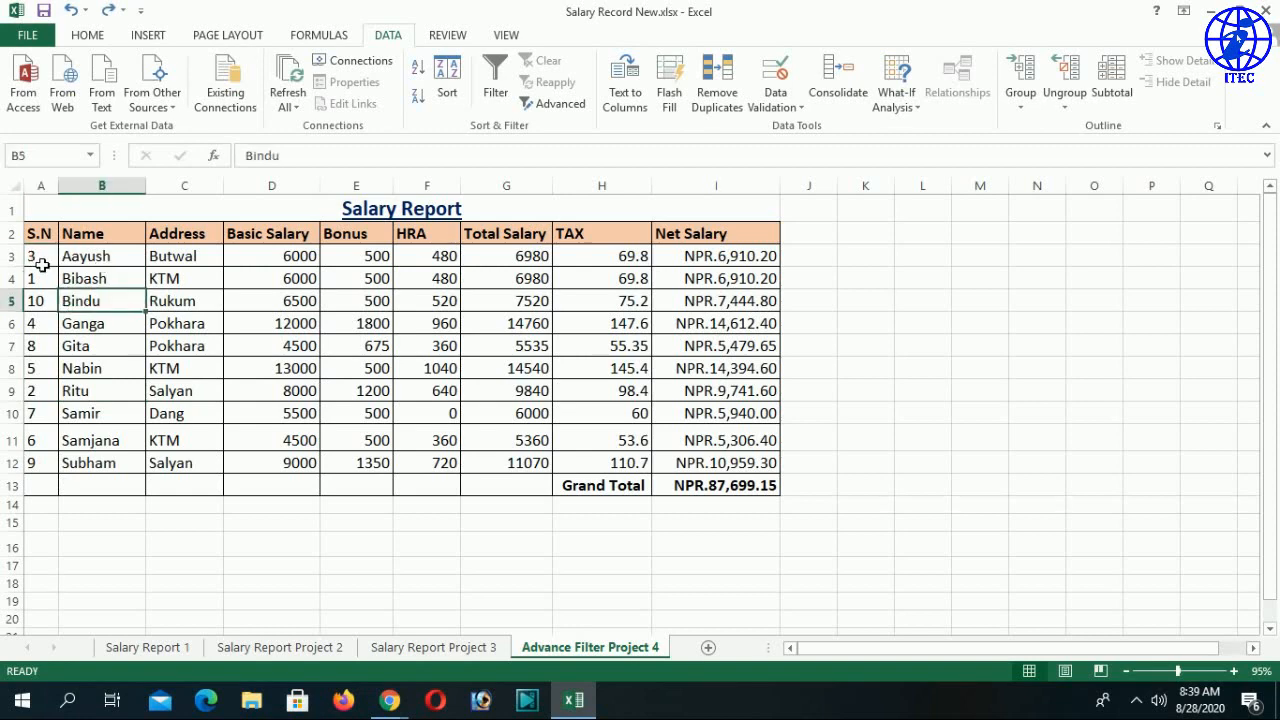
# Sort the salary records by the S.N column from smallest to largest, expanding the selection to the adjacent data
pyautogui.moveTo(42, 263); pyautogui.dragTo(36, 463)
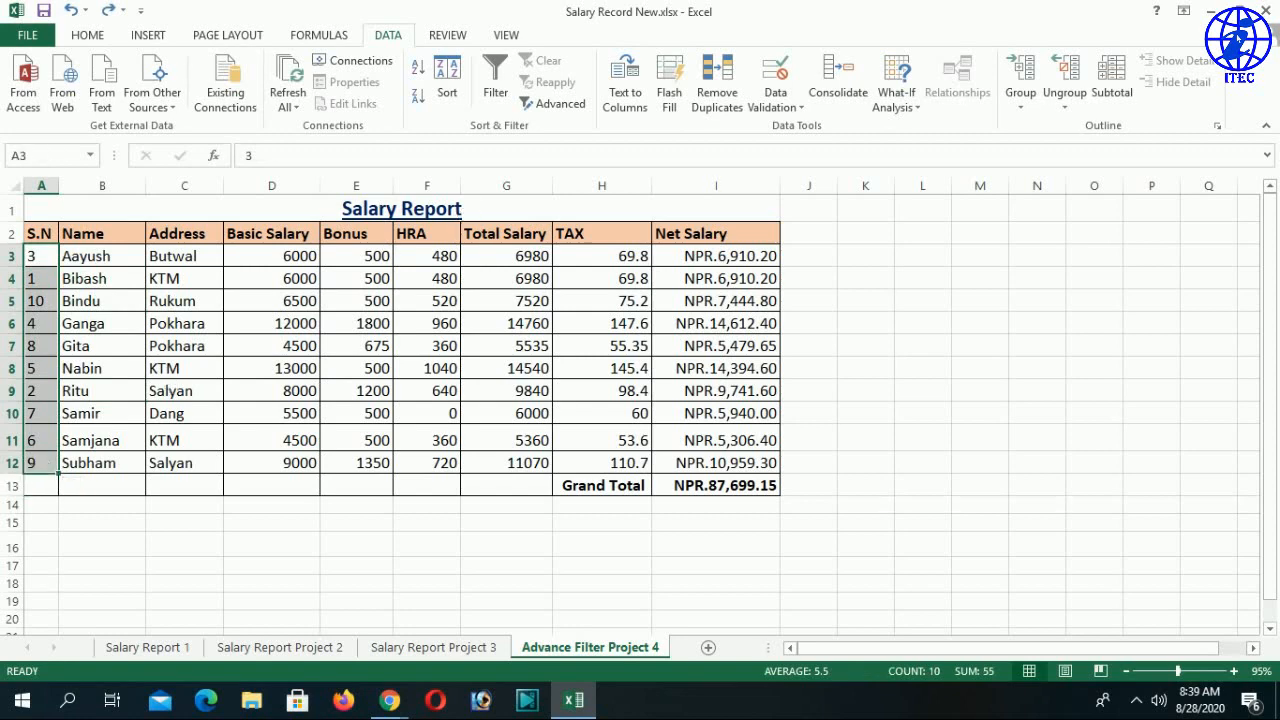
pyautogui.click(418, 67)
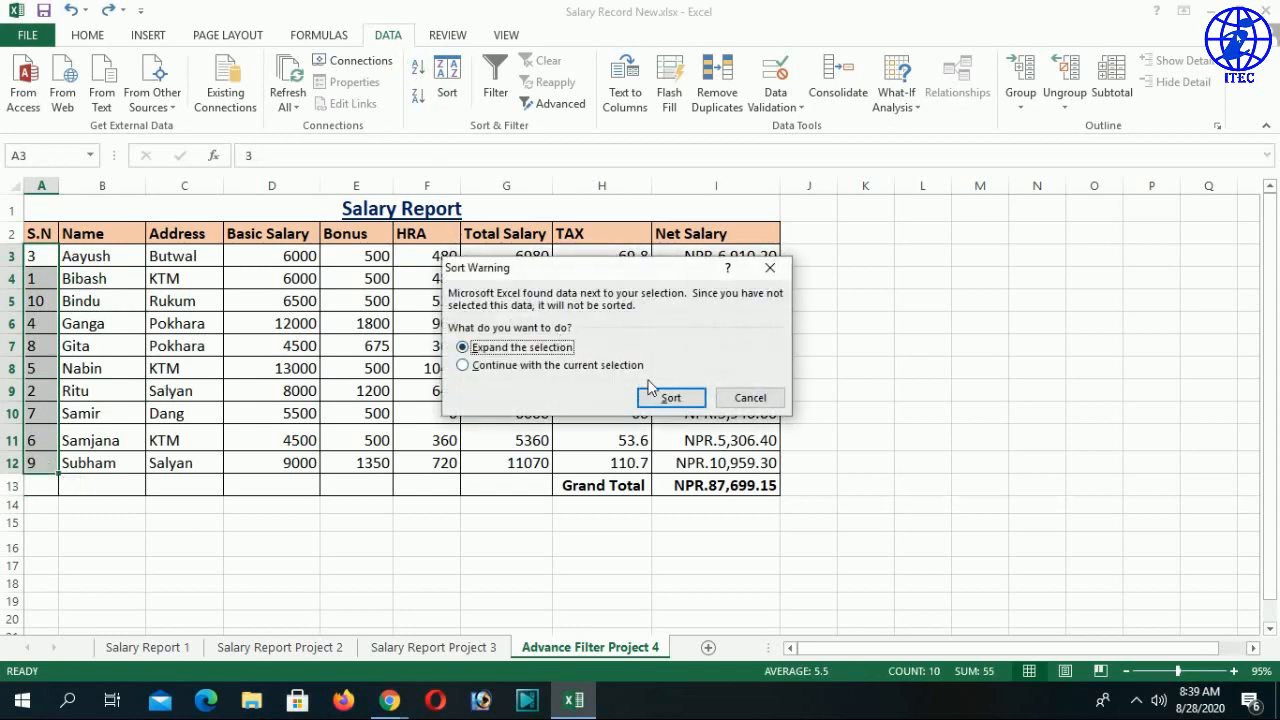
pyautogui.click(670, 399)
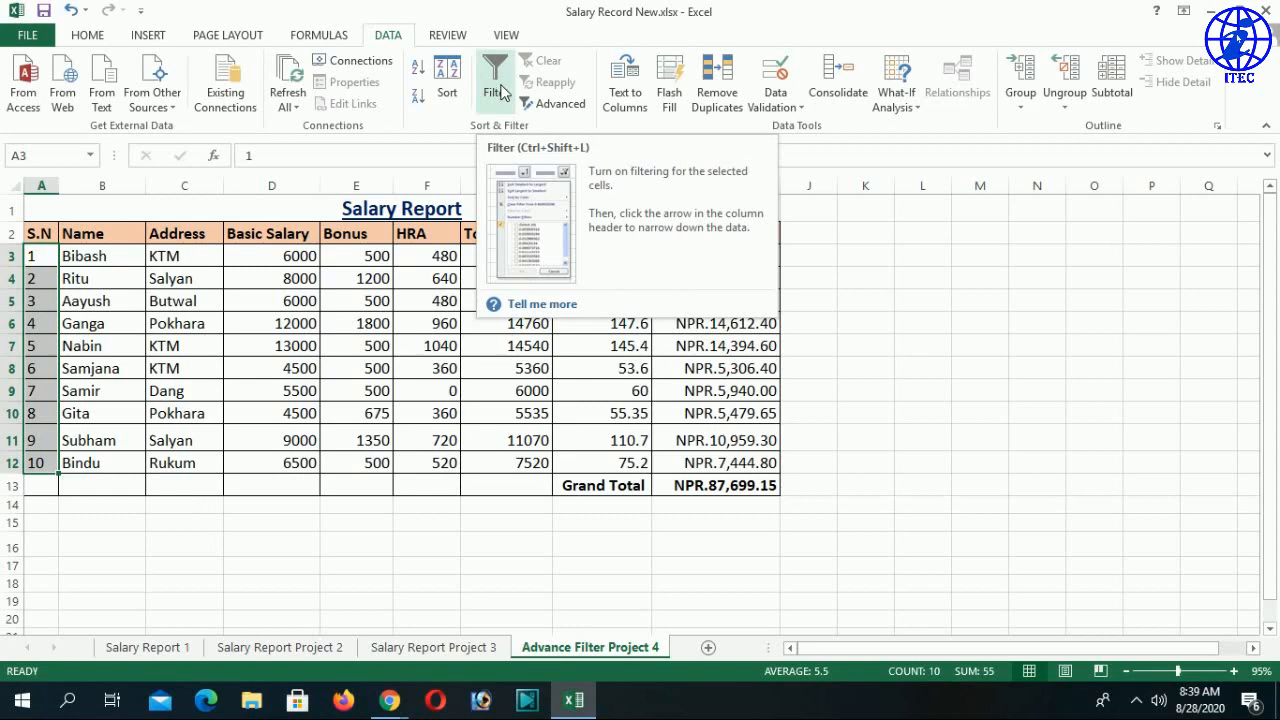
# Turn on filtering for the salary table's header row
pyautogui.click(378, 327)
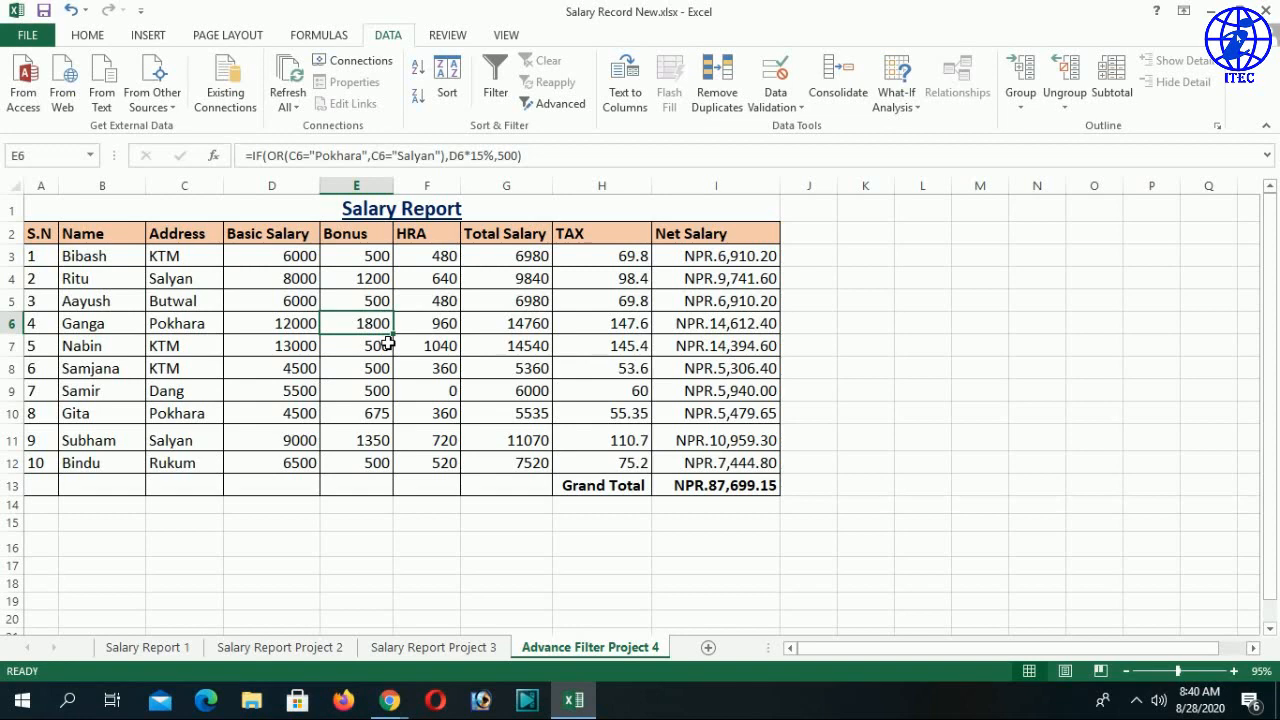
pyautogui.click(89, 38)
pyautogui.click(386, 38)
pyautogui.click(503, 116)
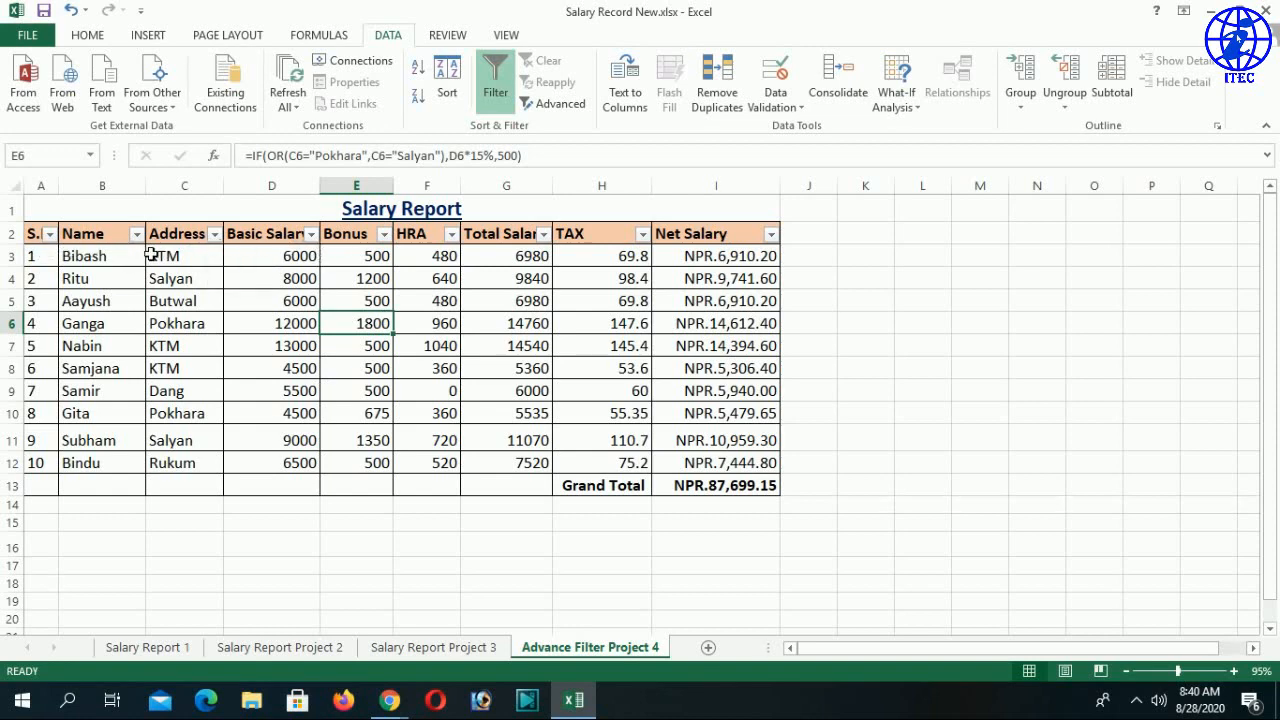
# Filter the Address column to show only the KTM records
pyautogui.click(214, 234)
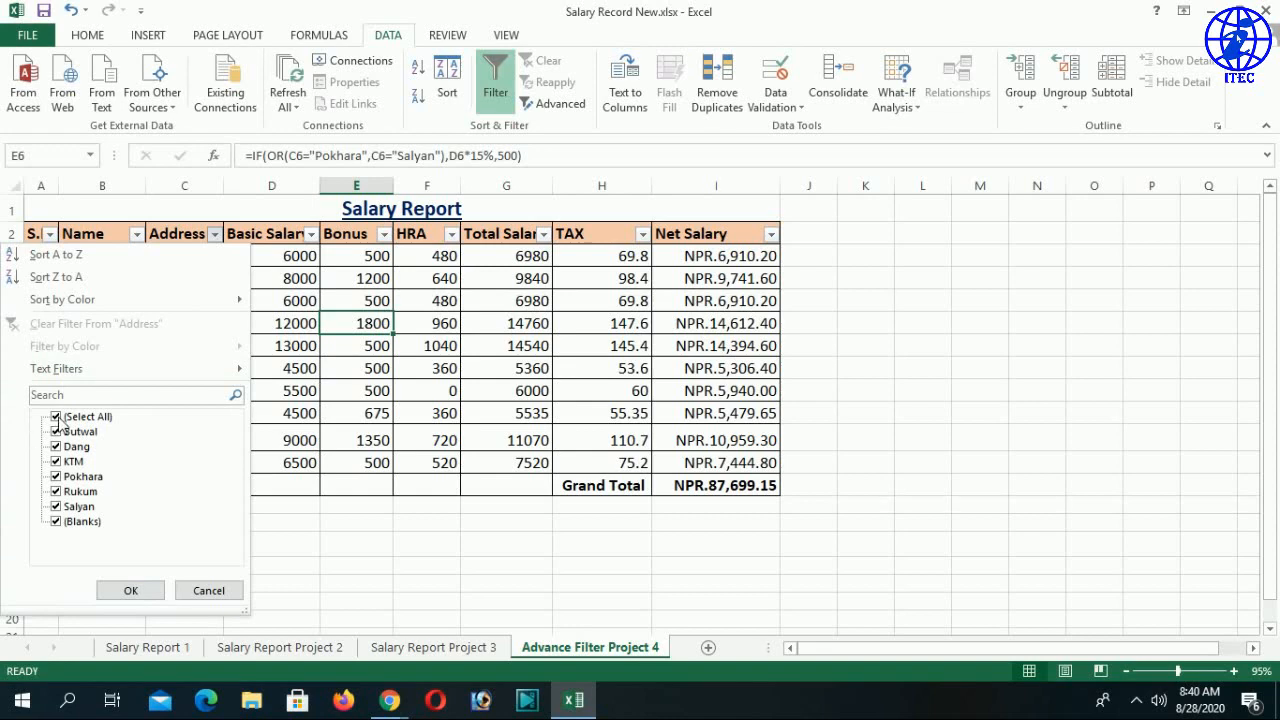
pyautogui.click(56, 418)
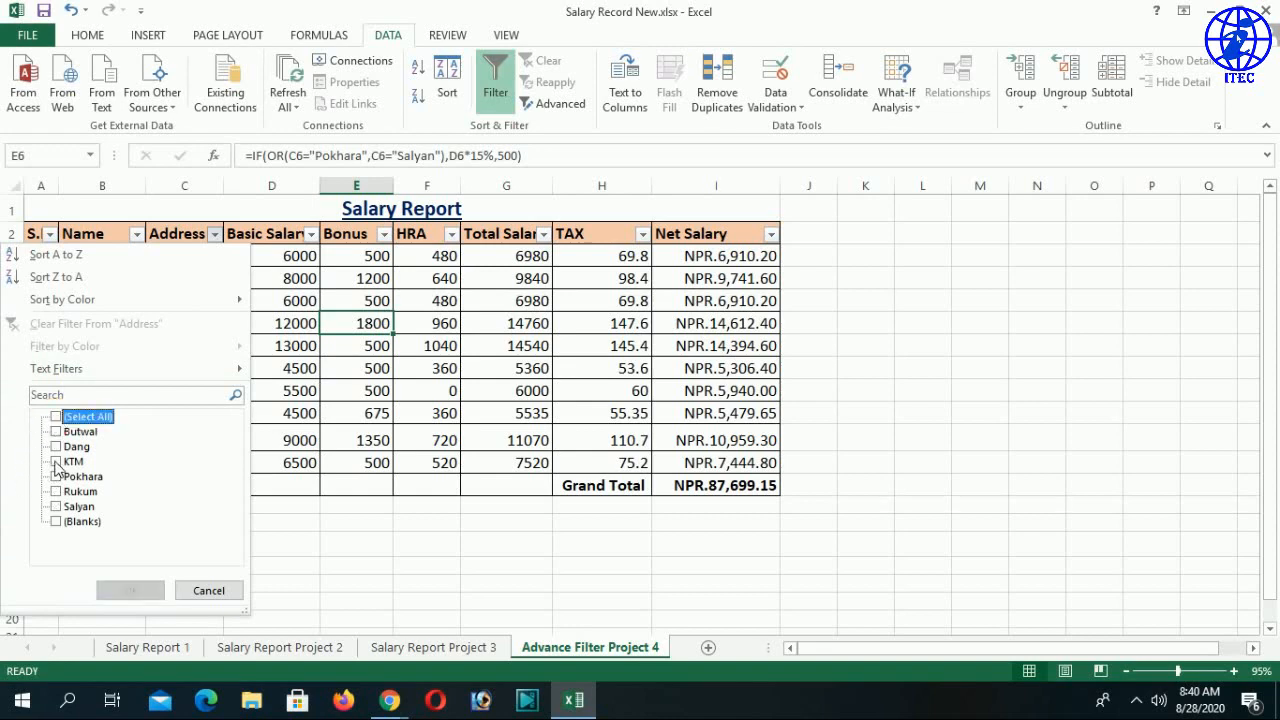
pyautogui.click(56, 461)
pyautogui.click(115, 591)
pyautogui.click(128, 591)
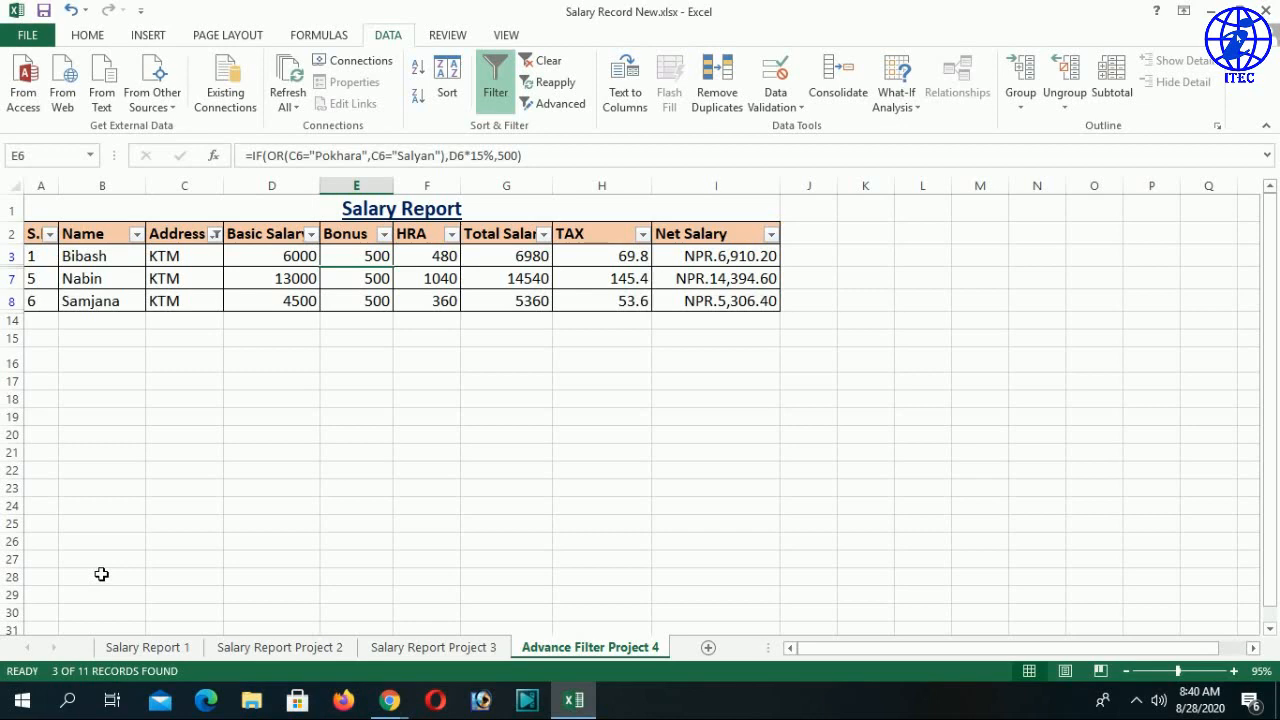
# Change the Address filter to show only the KTM and Pokhara records
pyautogui.click(214, 234)
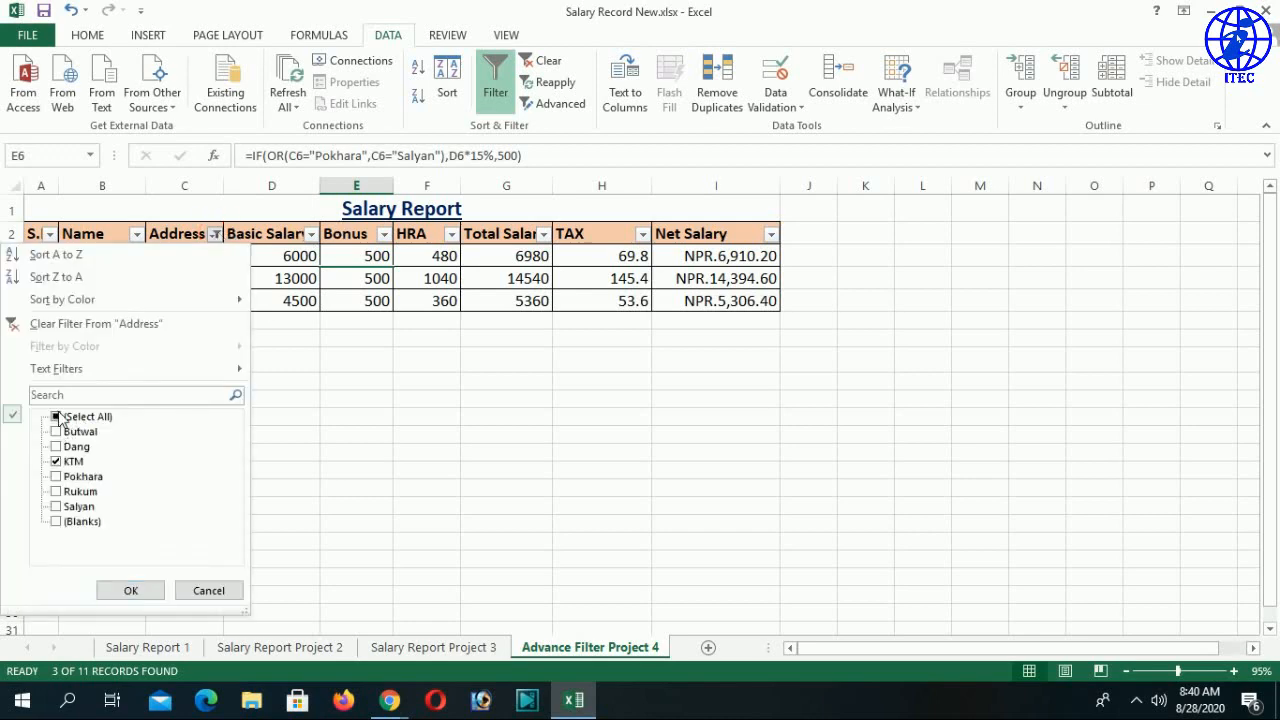
pyautogui.click(56, 416)
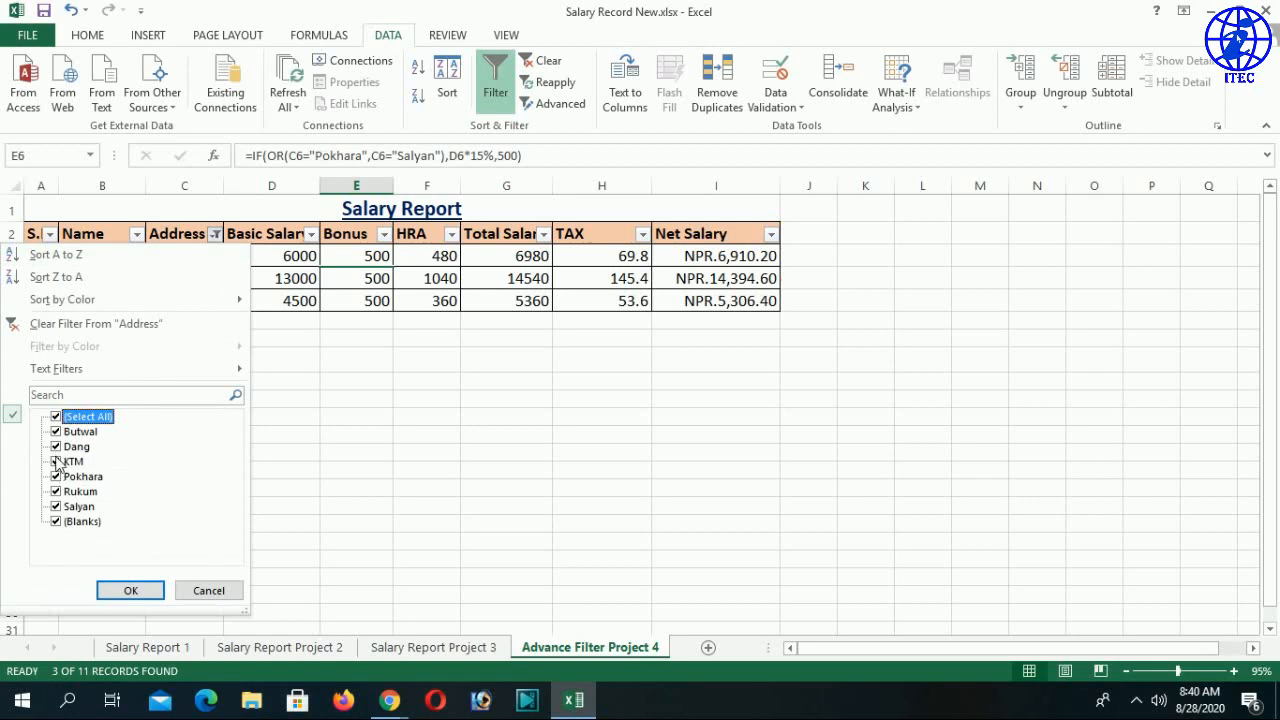
pyautogui.click(56, 461)
pyautogui.click(56, 416)
pyautogui.click(56, 416)
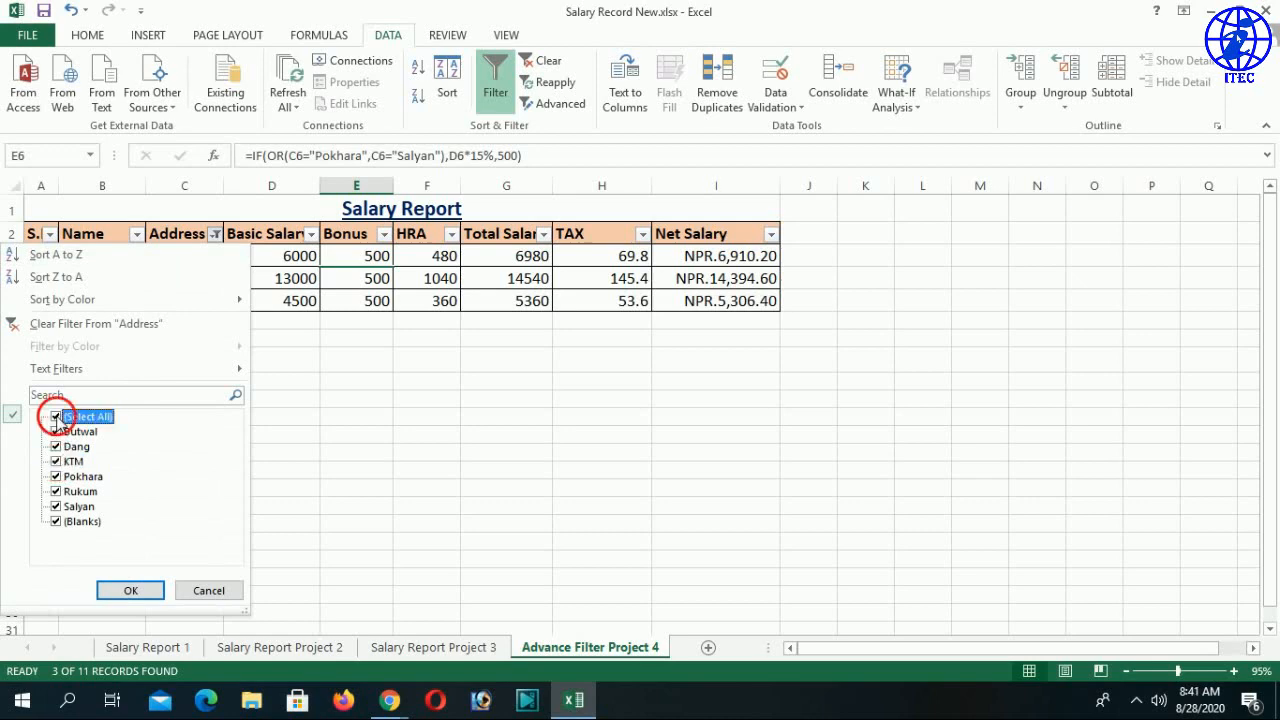
pyautogui.click(56, 476)
pyautogui.click(56, 461)
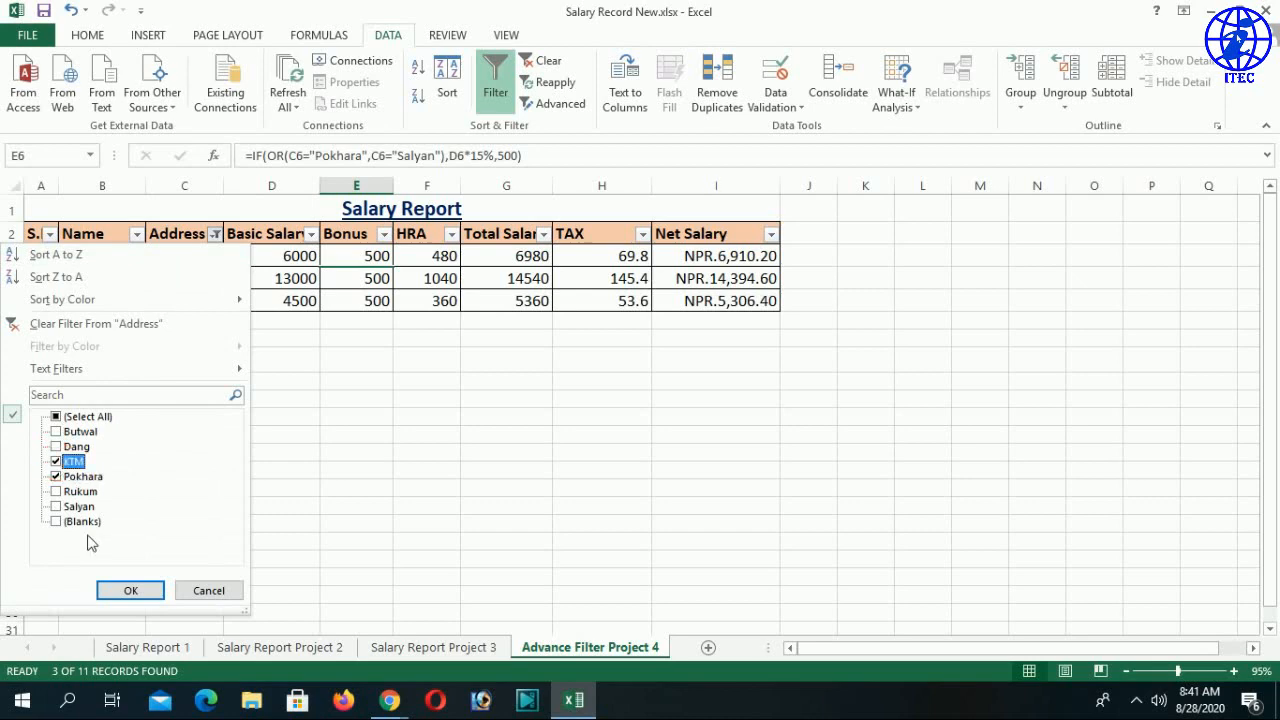
pyautogui.click(128, 590)
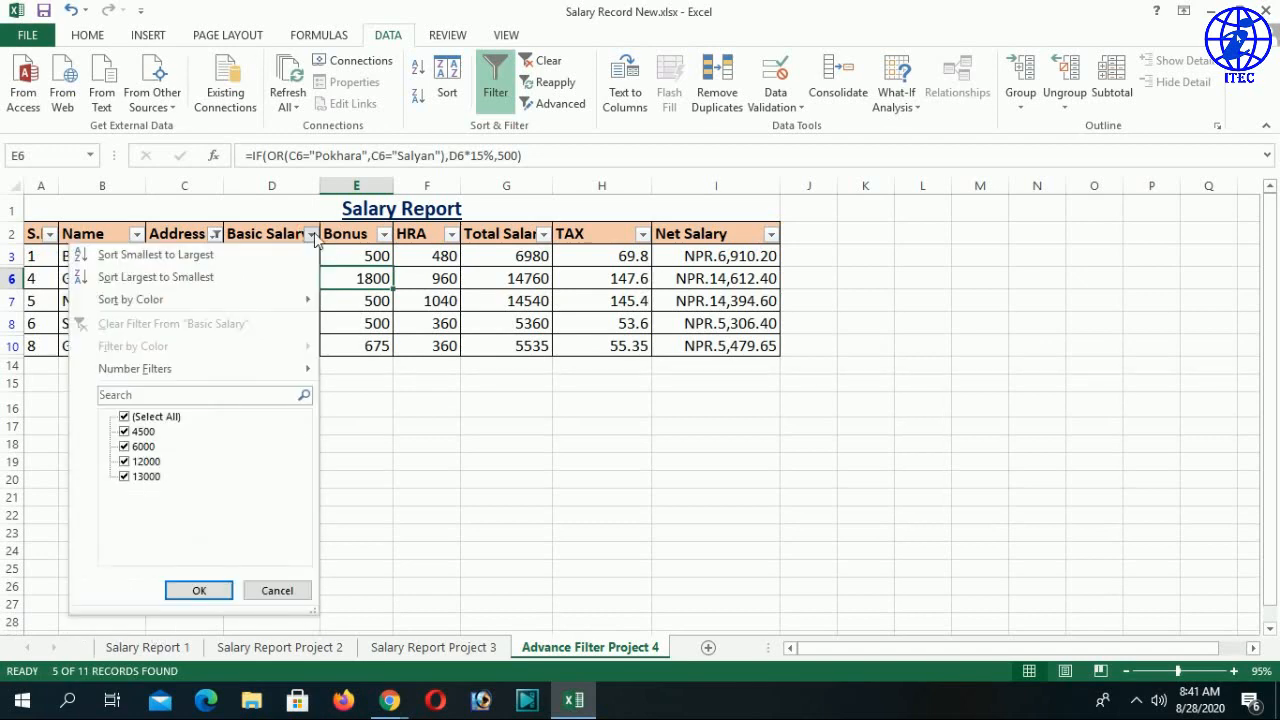
# Filter the Basic Salary column to show only the value 6000, within the address-filtered records
pyautogui.click(124, 416)
pyautogui.click(124, 446)
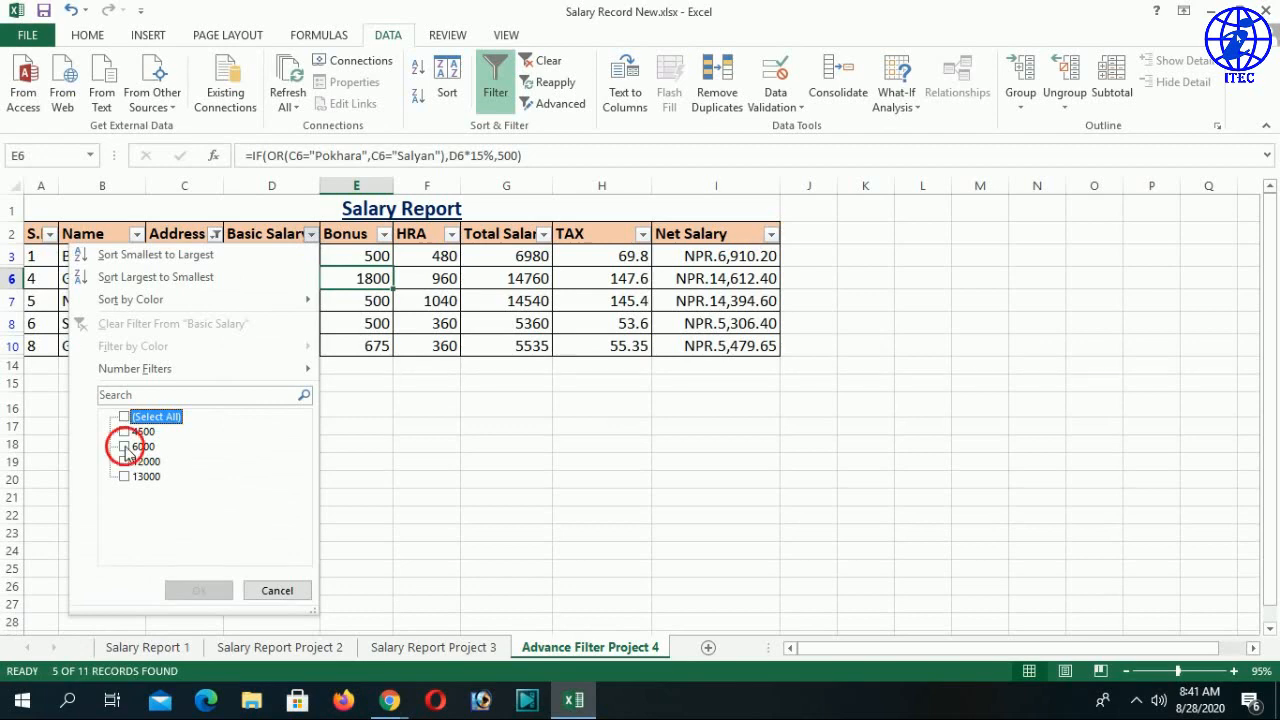
pyautogui.click(196, 590)
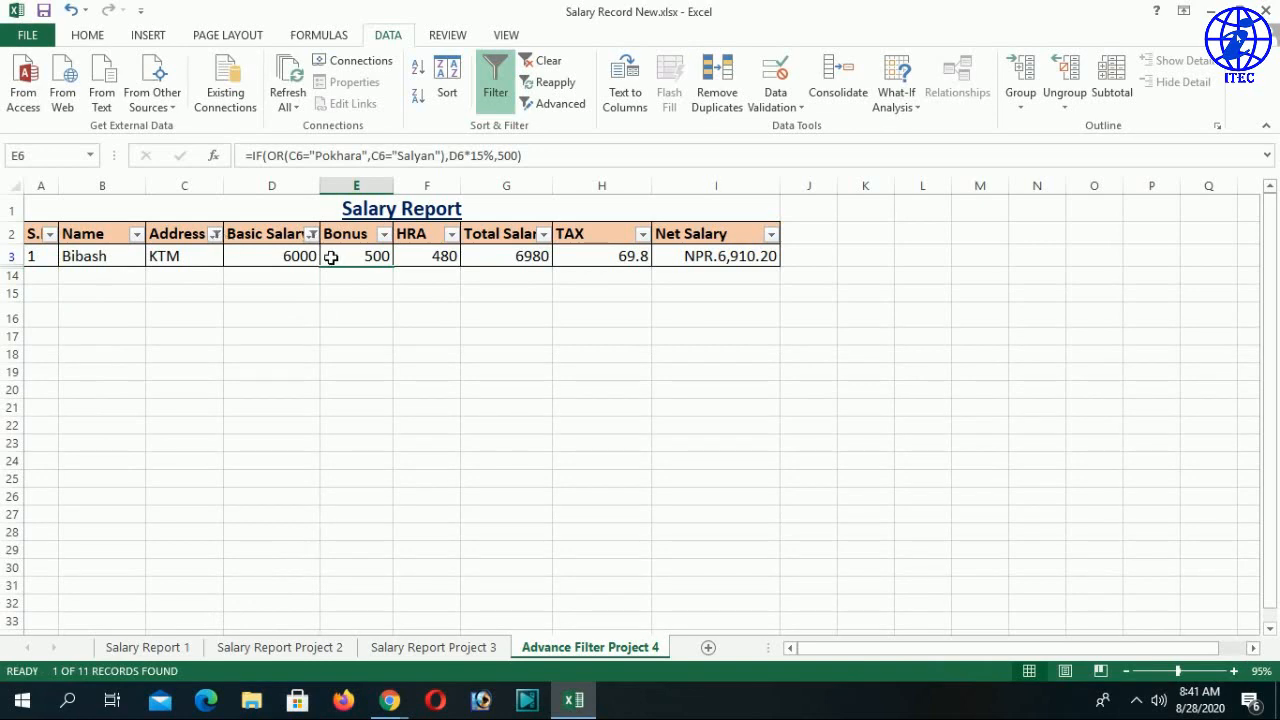
# Reselect all values in the Basic Salary and Address filters to show every salary record again
pyautogui.click(312, 234)
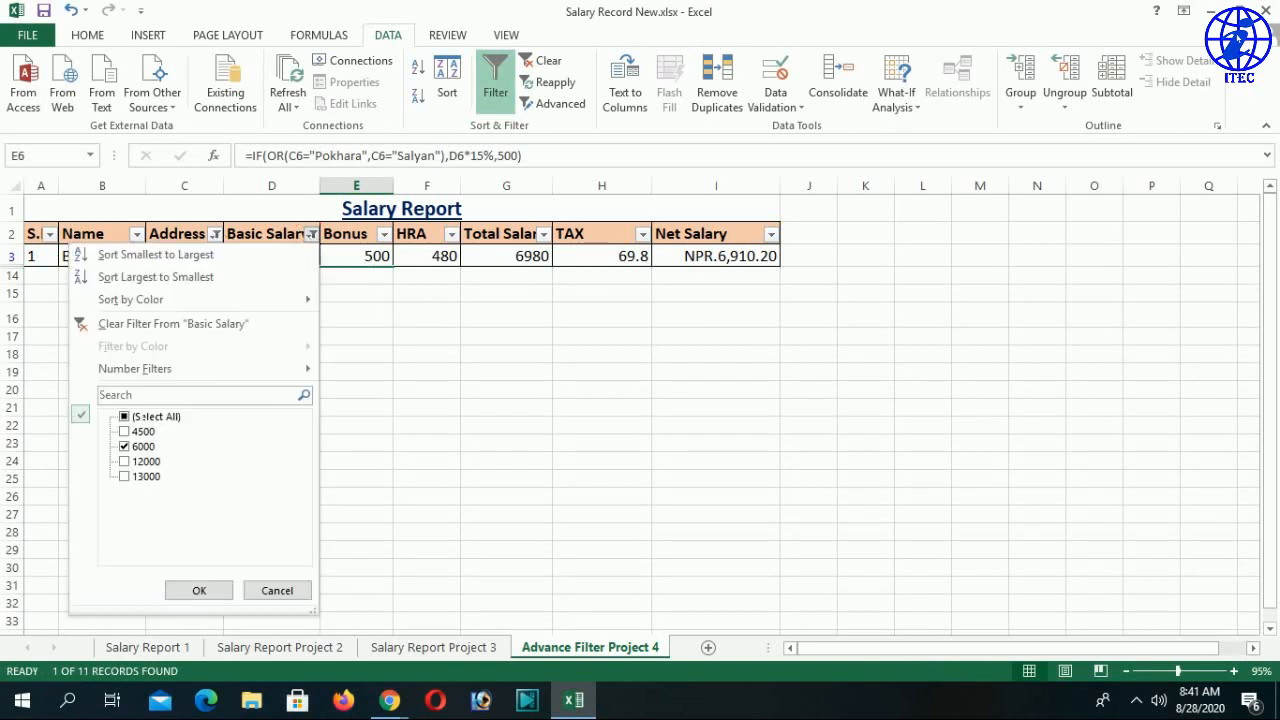
pyautogui.click(124, 416)
pyautogui.click(199, 590)
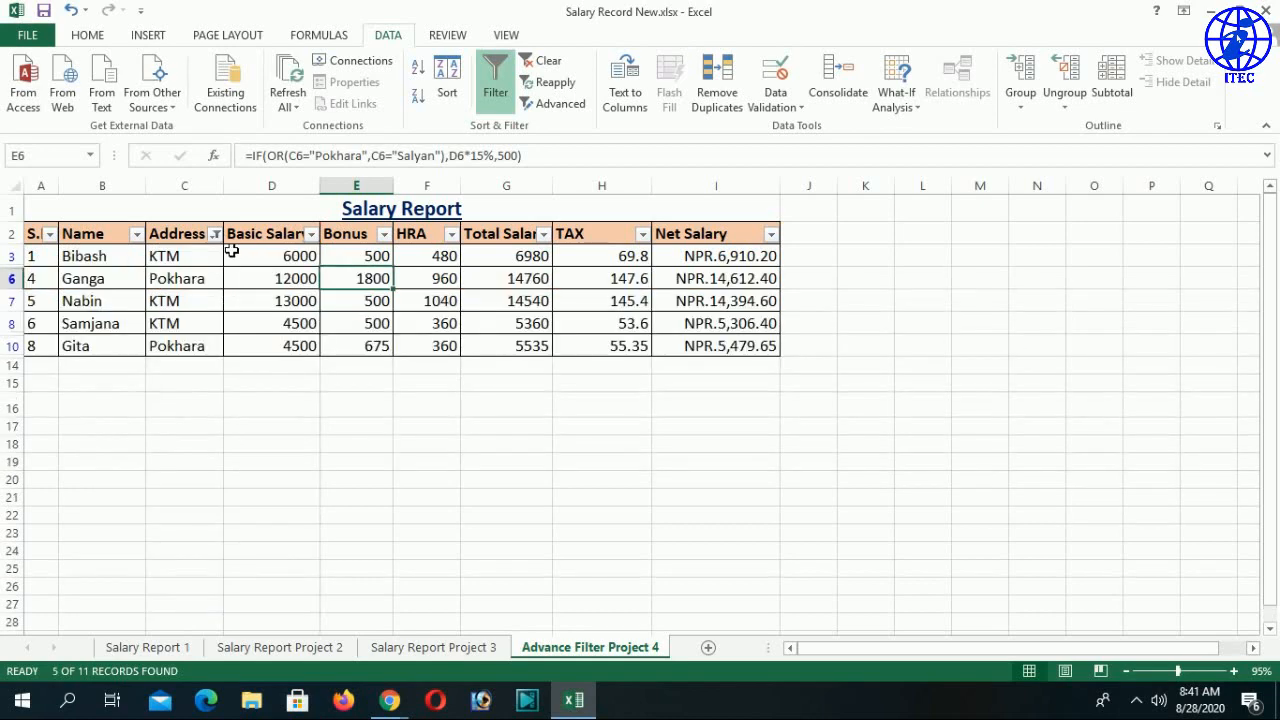
pyautogui.click(215, 234)
pyautogui.click(77, 417)
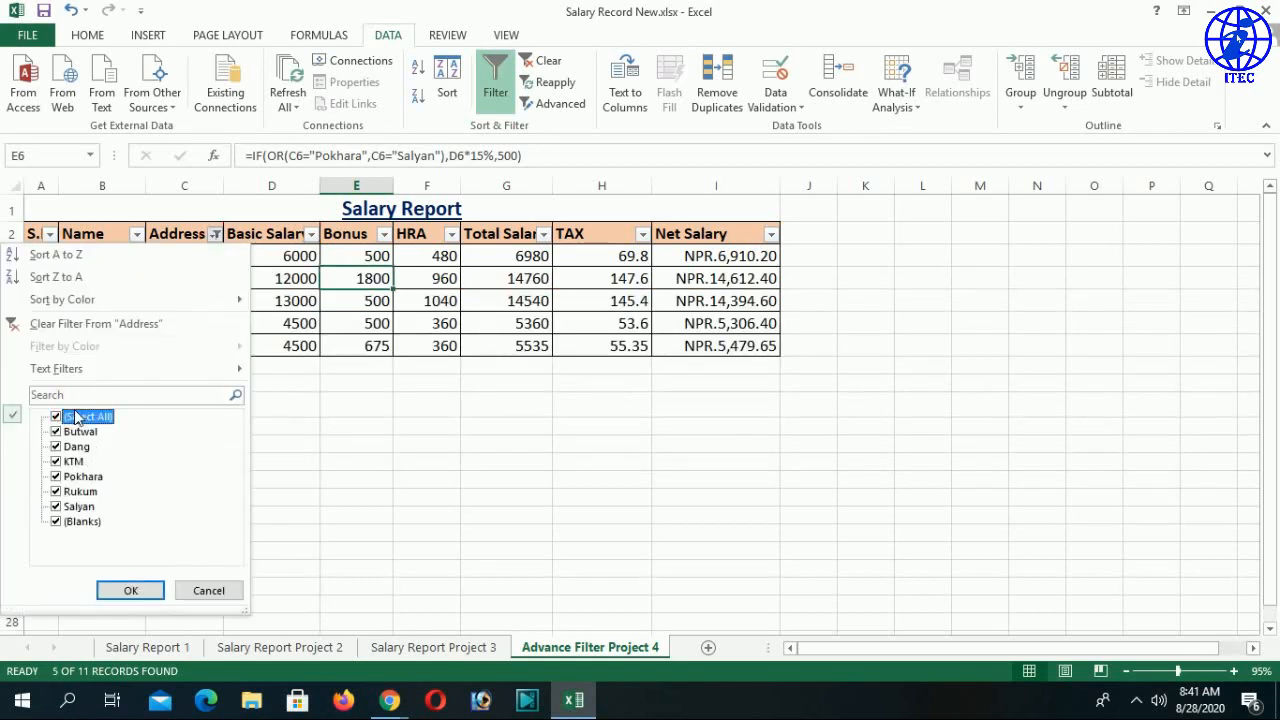
pyautogui.click(130, 590)
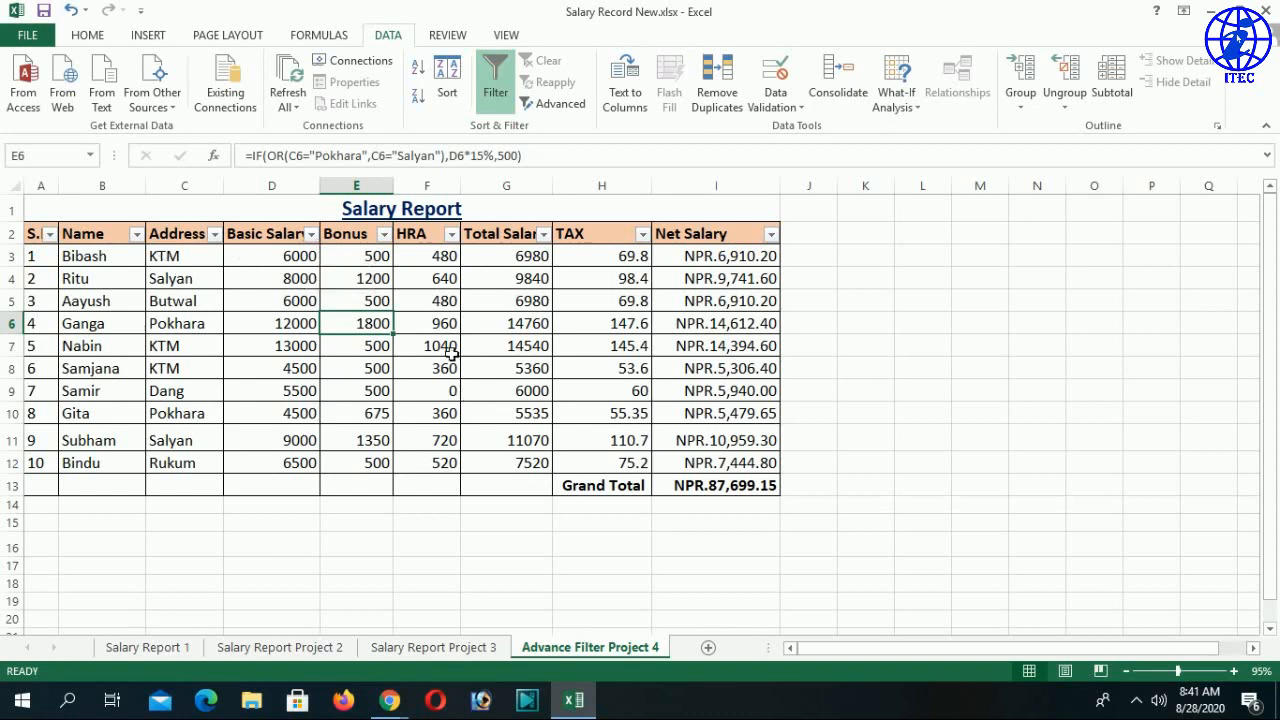
# Filter the Basic Salary column to show only the records with 8000
pyautogui.click(313, 238)
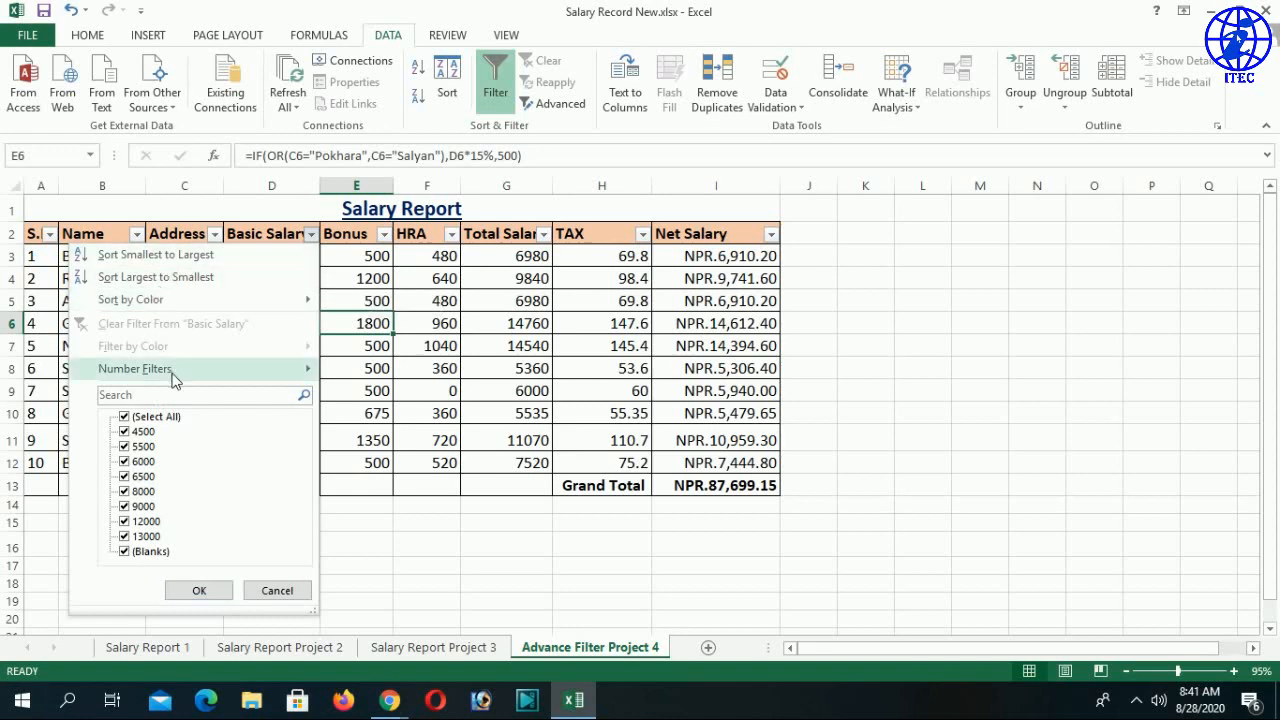
pyautogui.moveTo(172, 374)
pyautogui.click(126, 418)
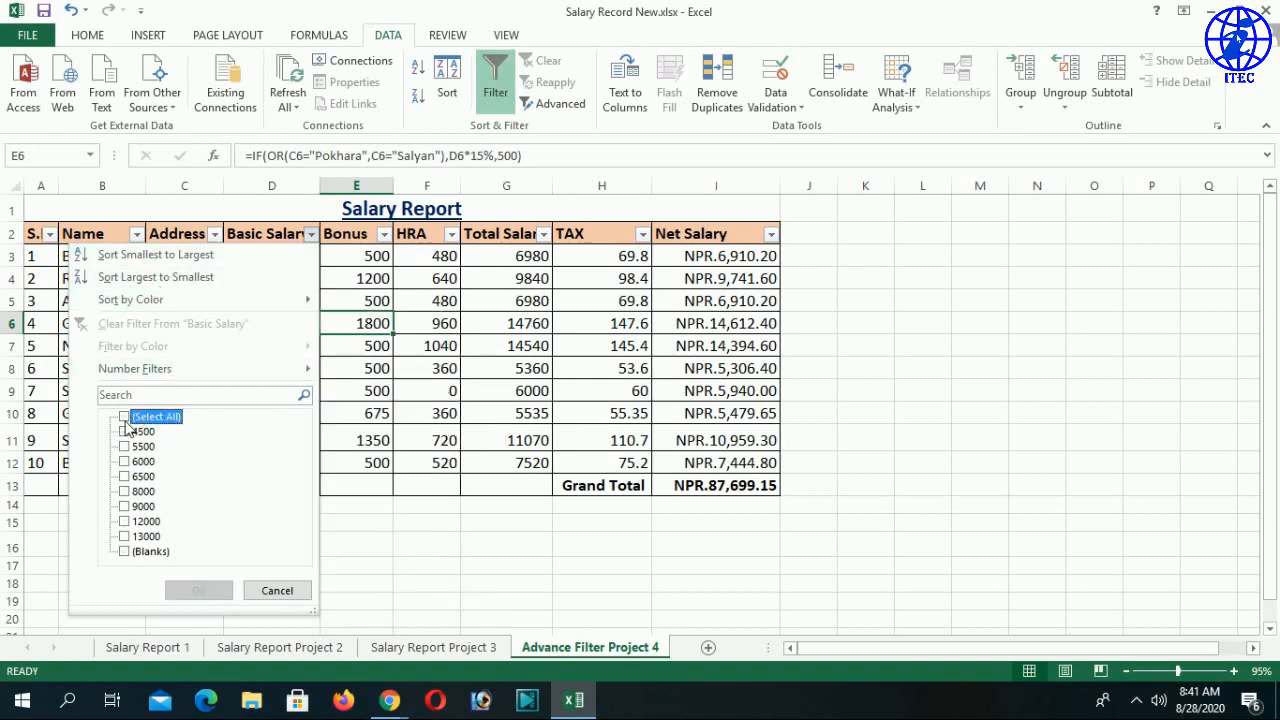
pyautogui.click(125, 492)
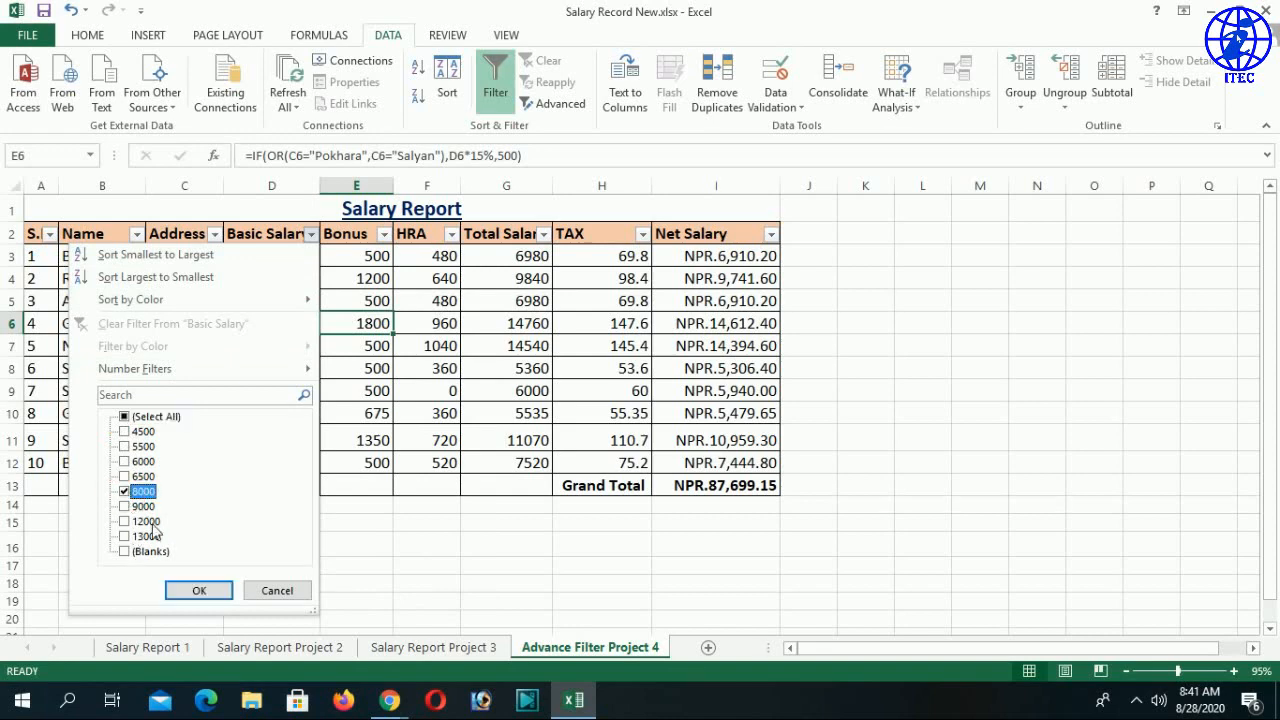
pyautogui.click(196, 591)
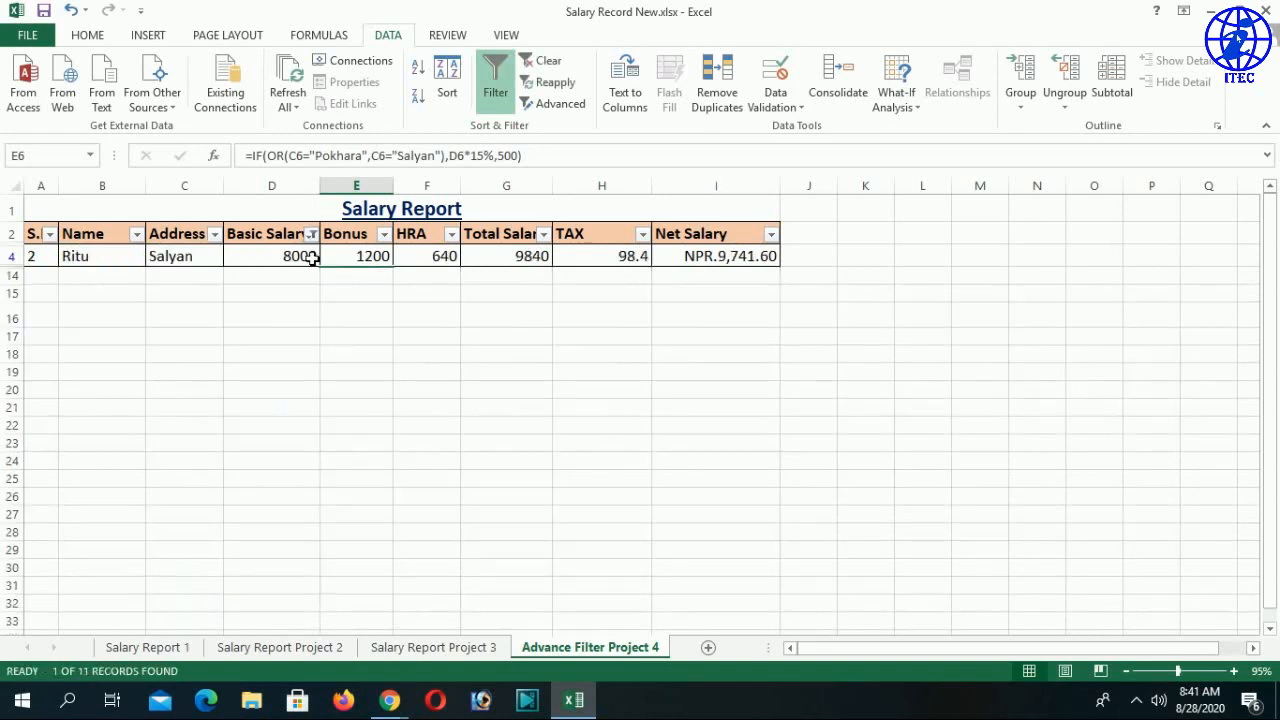
# Change the Basic Salary filter to show only the values 6000 and 6500
pyautogui.click(312, 233)
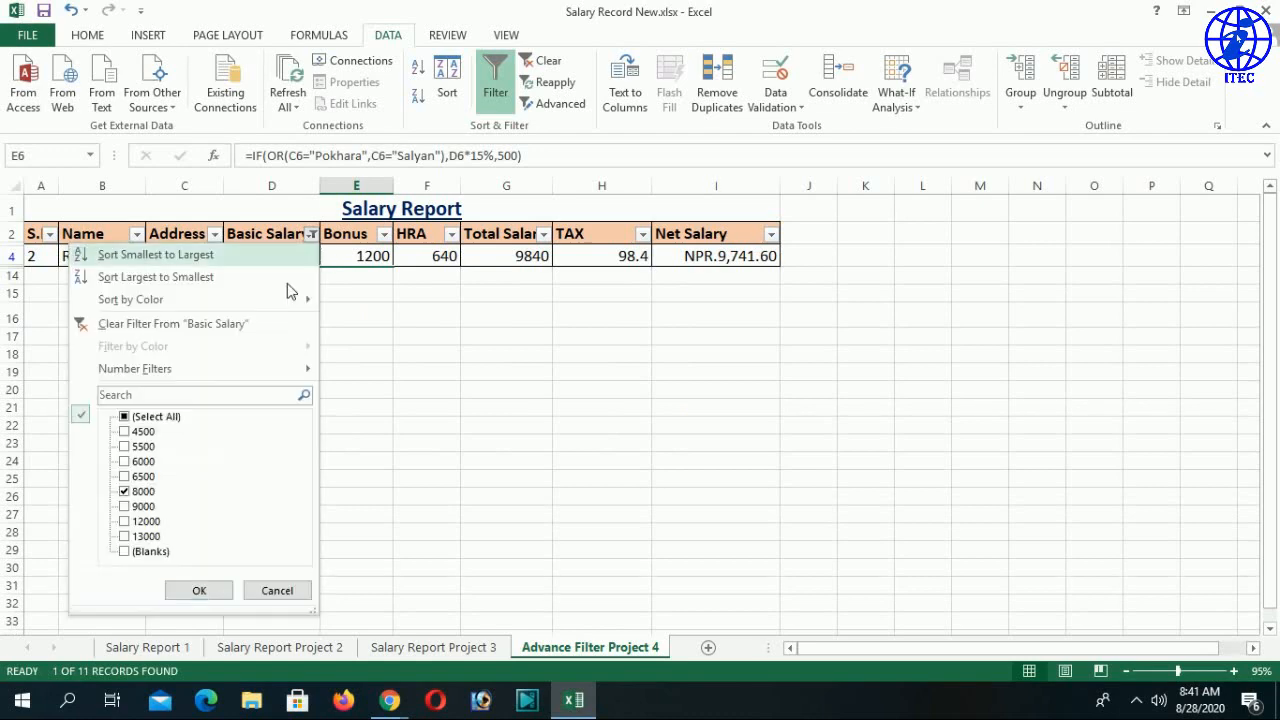
pyautogui.click(125, 417)
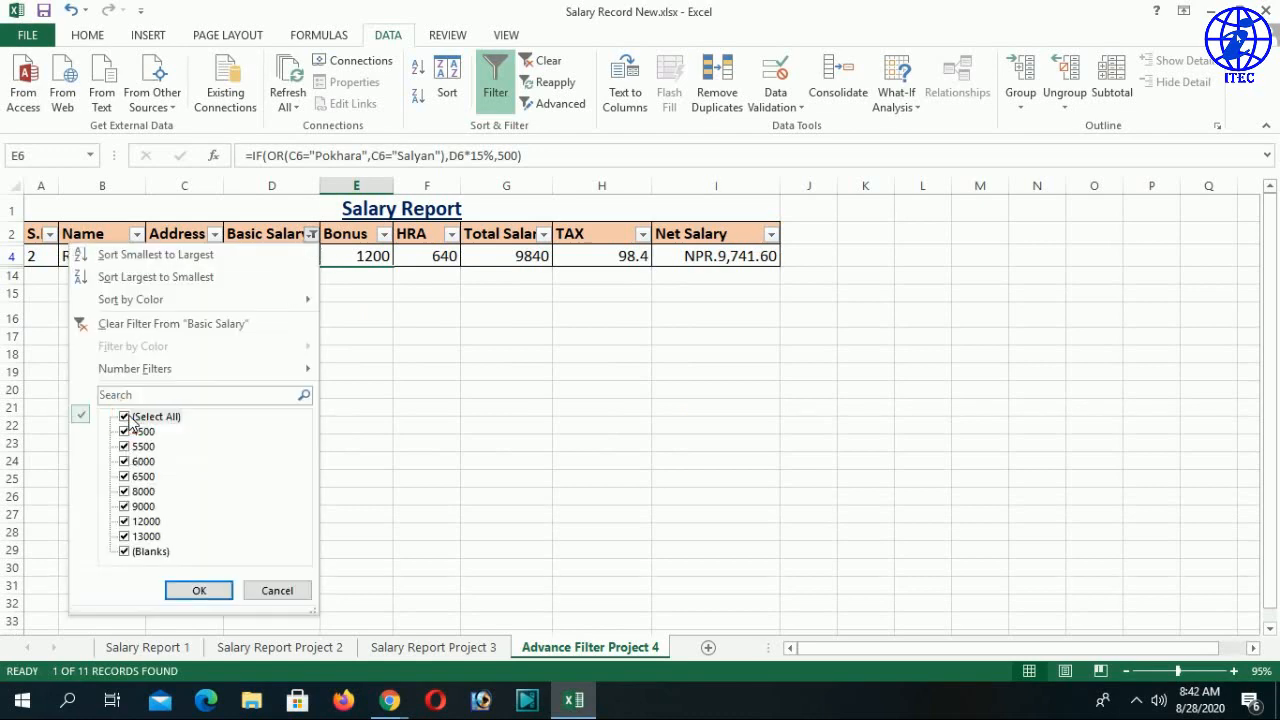
pyautogui.click(125, 417)
pyautogui.click(126, 477)
pyautogui.click(125, 462)
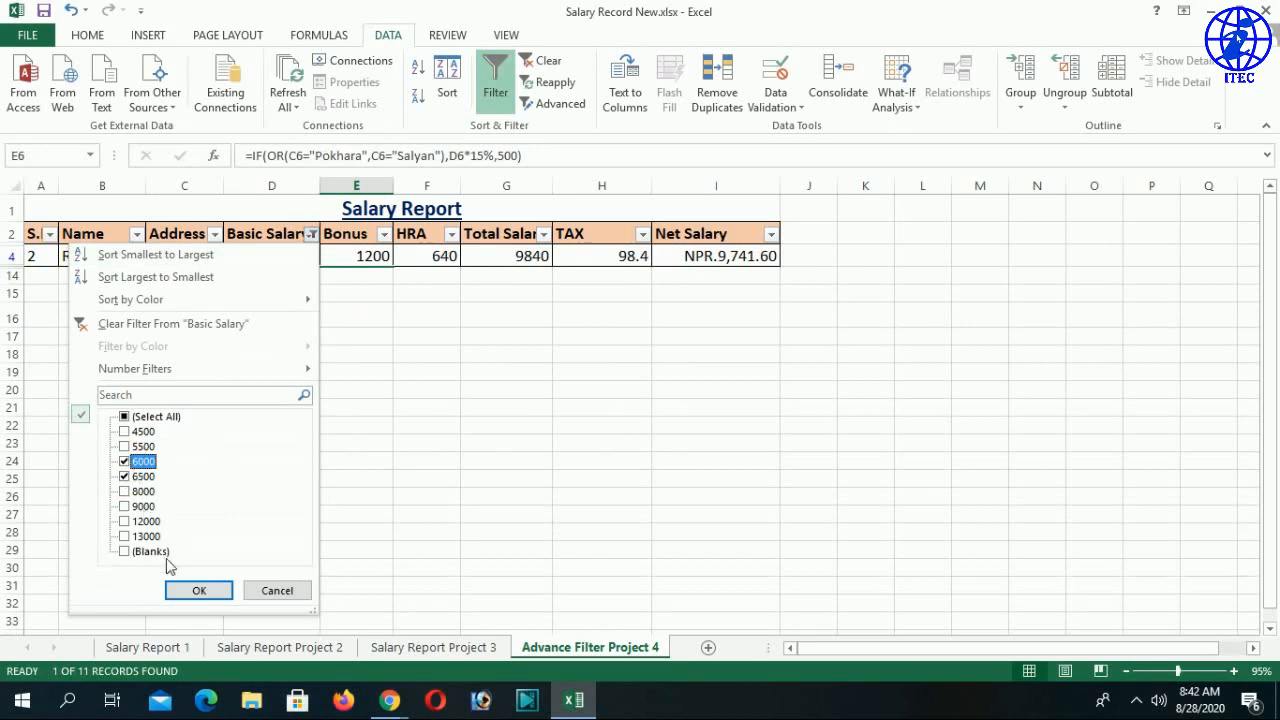
pyautogui.click(197, 590)
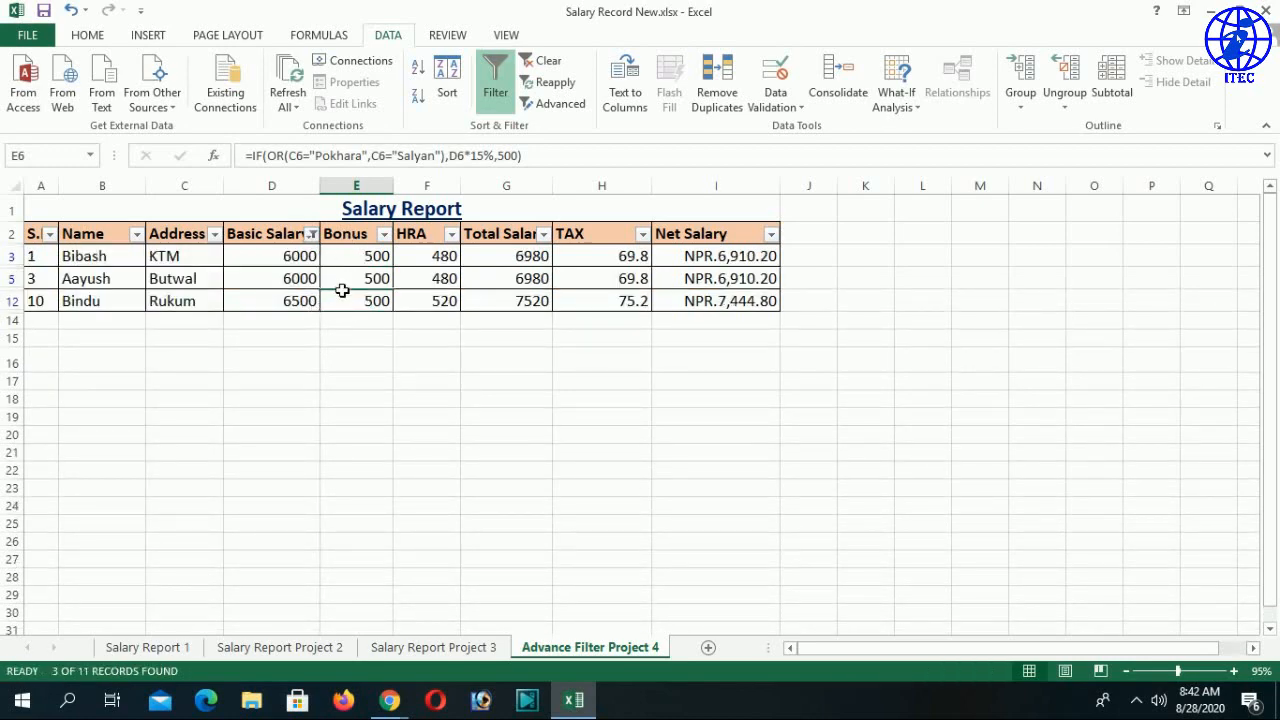
# Replace the Basic Salary filter with a number filter for values greater than or equal to 6000, and select the filtered salaries
pyautogui.click(312, 233)
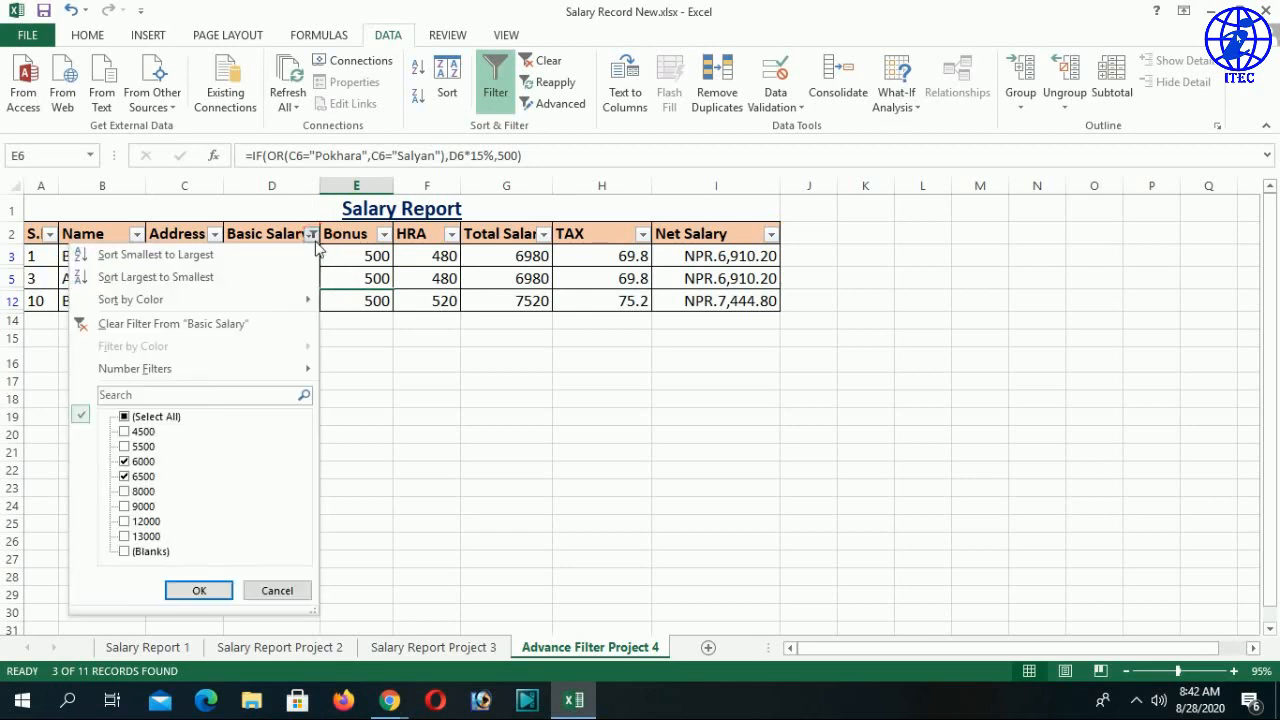
pyautogui.click(125, 417)
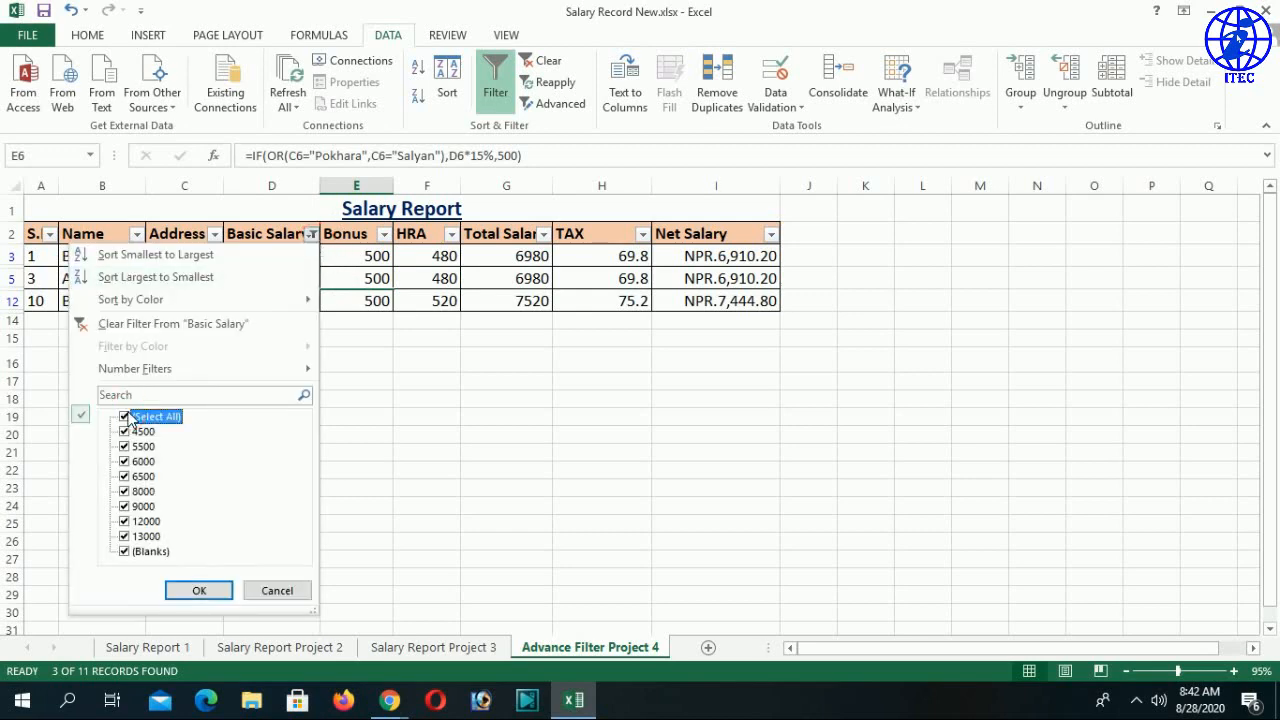
pyautogui.moveTo(168, 367)
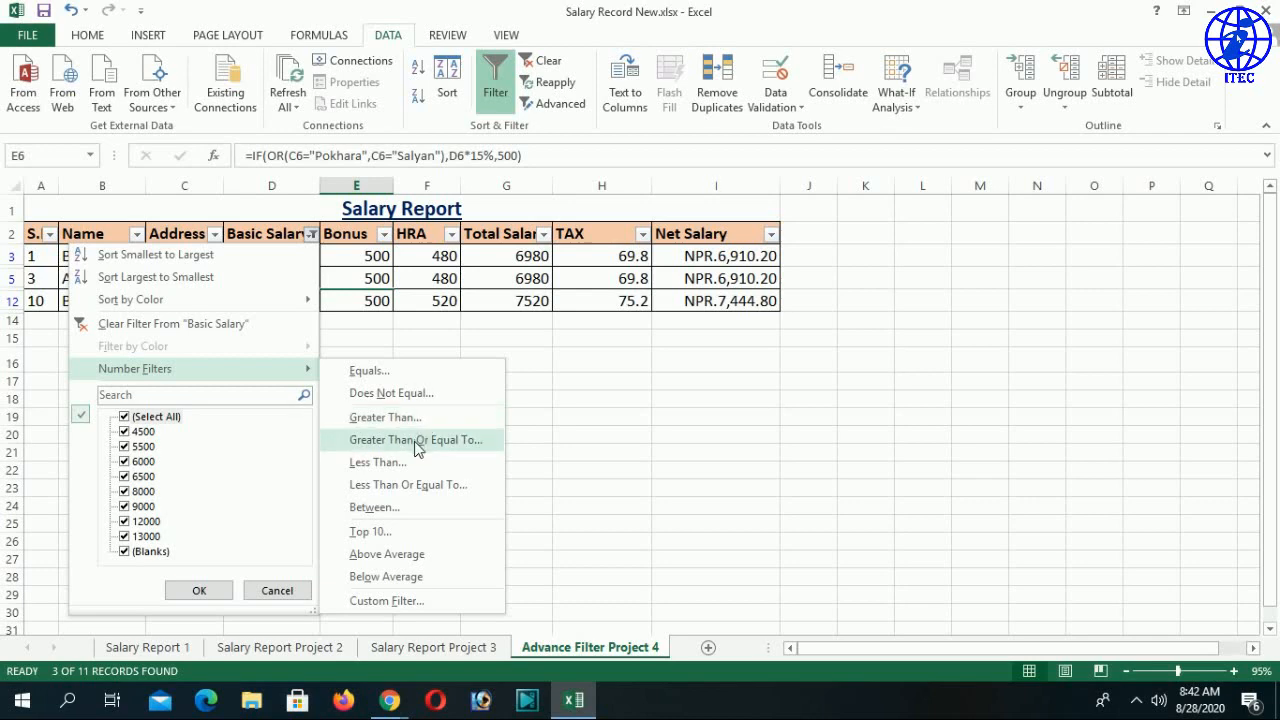
pyautogui.click(426, 442)
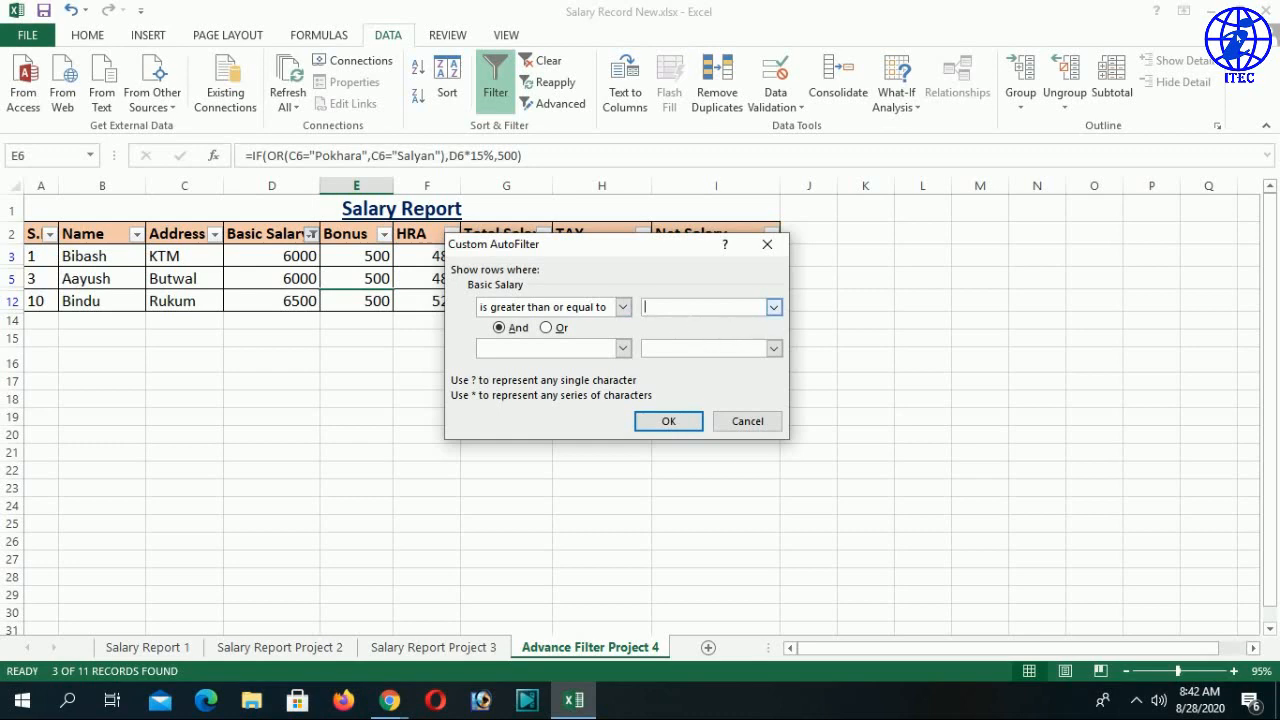
pyautogui.write('000')
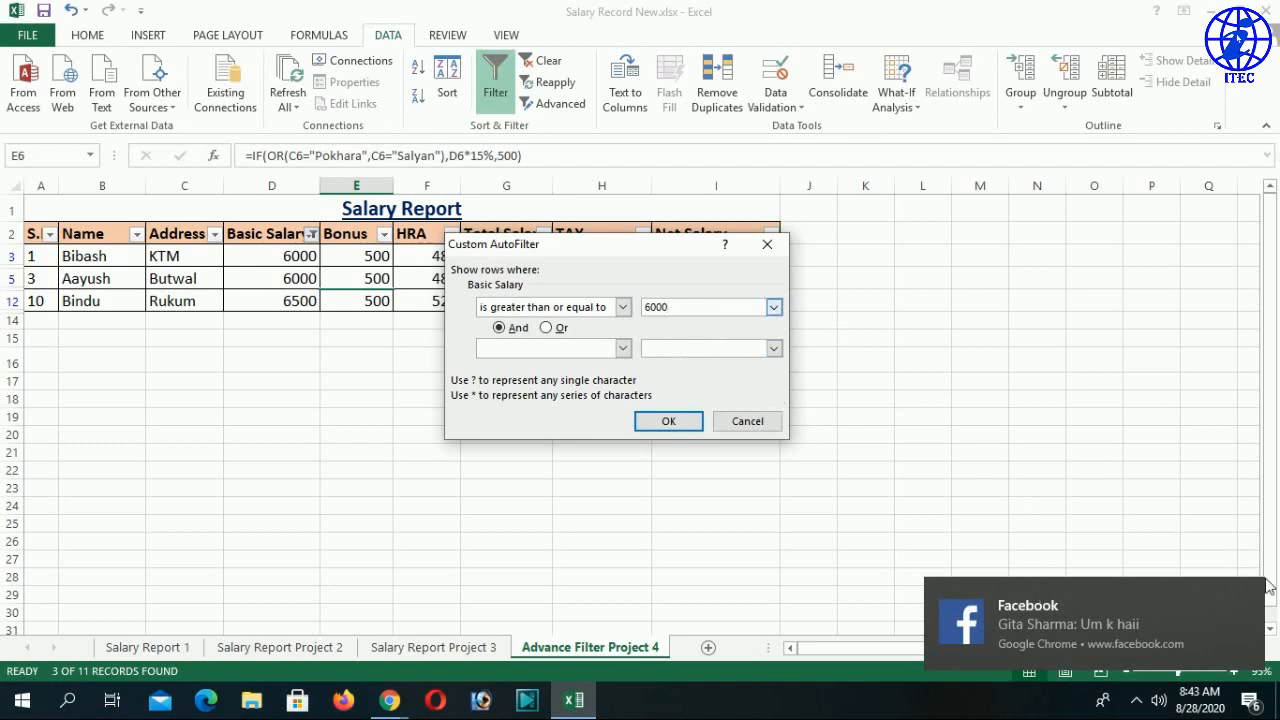
pyautogui.click(686, 425)
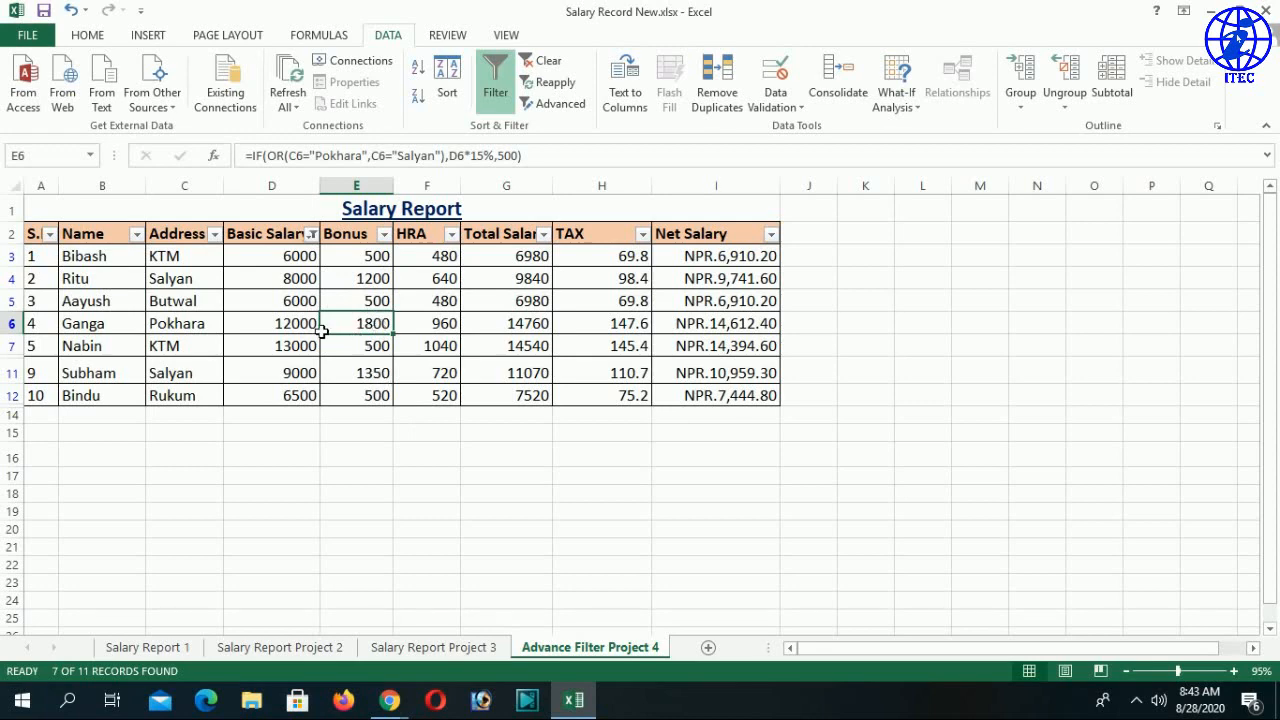
pyautogui.moveTo(298, 257); pyautogui.dragTo(295, 403)
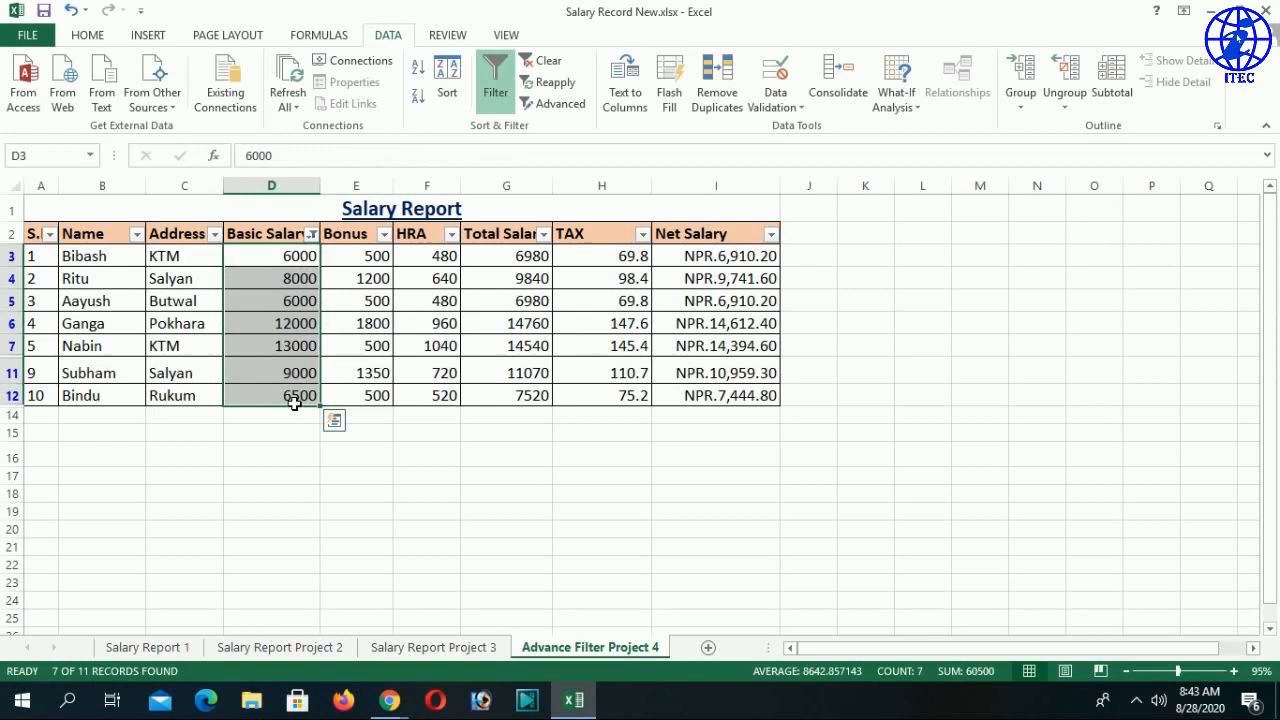
# Examine the Basic Salary column's custom number filter and the operators available for its second condition, and cancel without changes
pyautogui.click(312, 233)
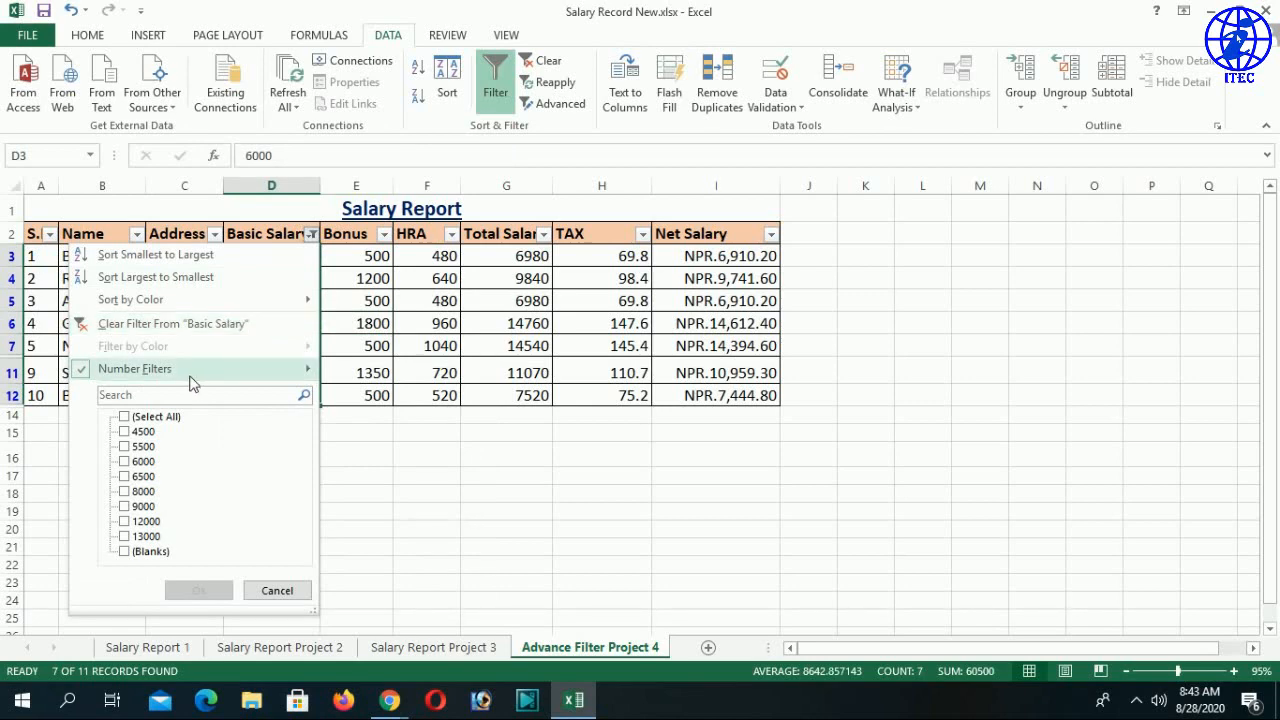
pyautogui.moveTo(195, 368)
pyautogui.click(415, 444)
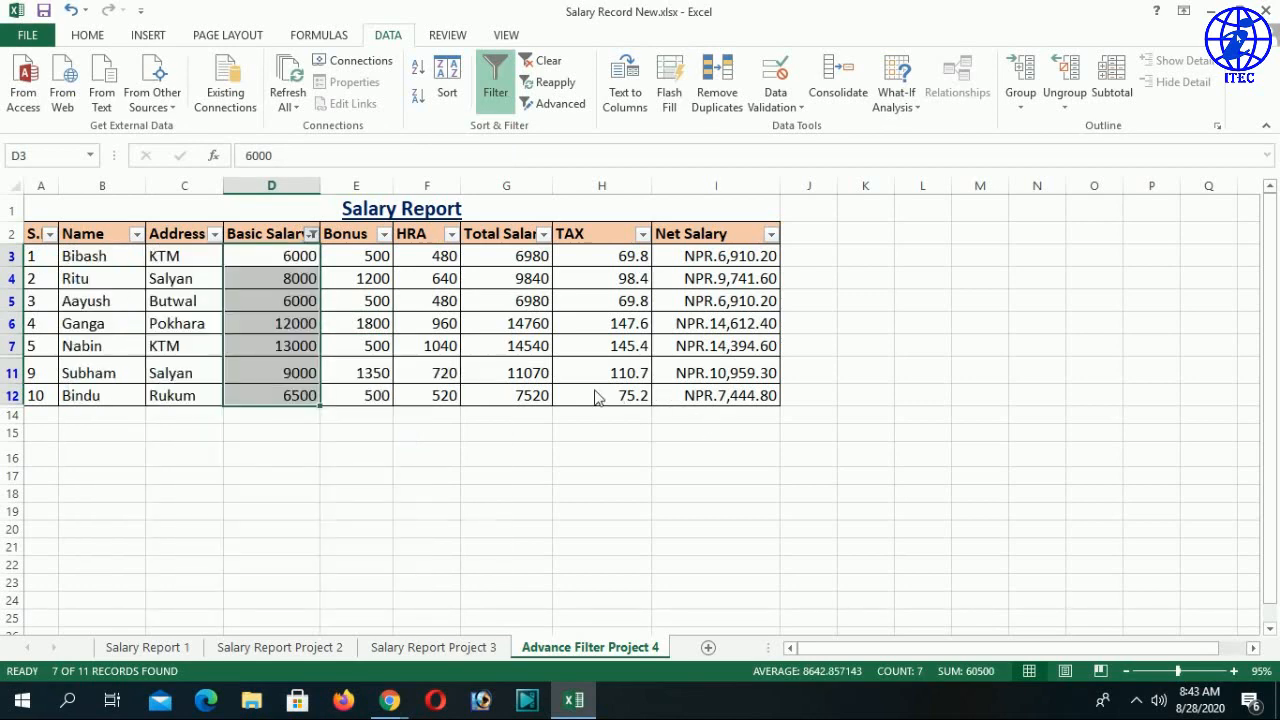
pyautogui.click(773, 307)
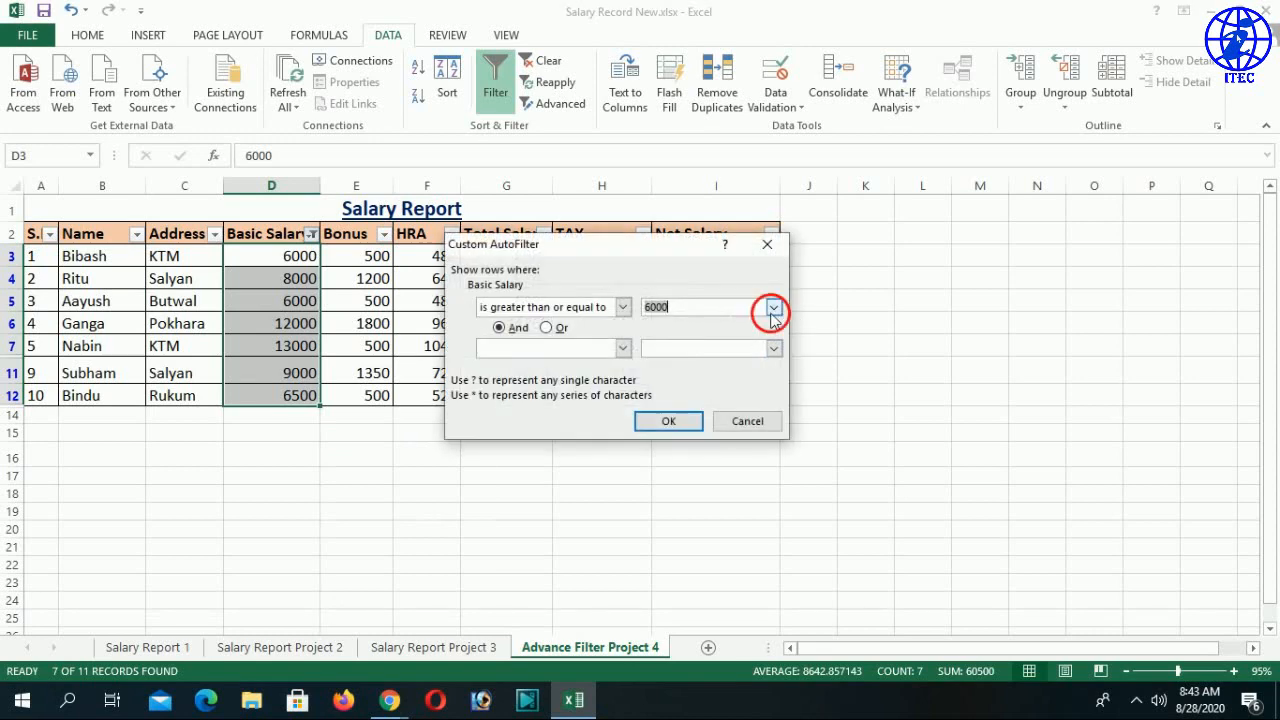
pyautogui.moveTo(728, 311); pyautogui.dragTo(531, 308)
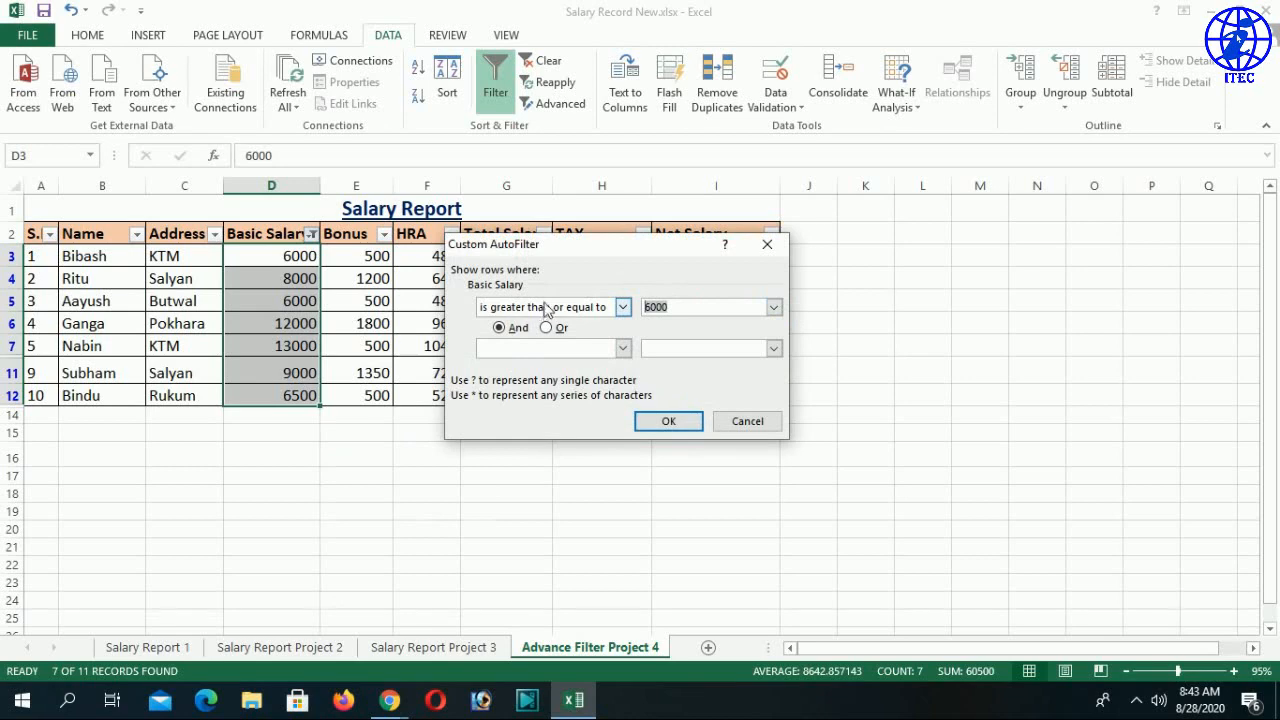
pyautogui.click(621, 348)
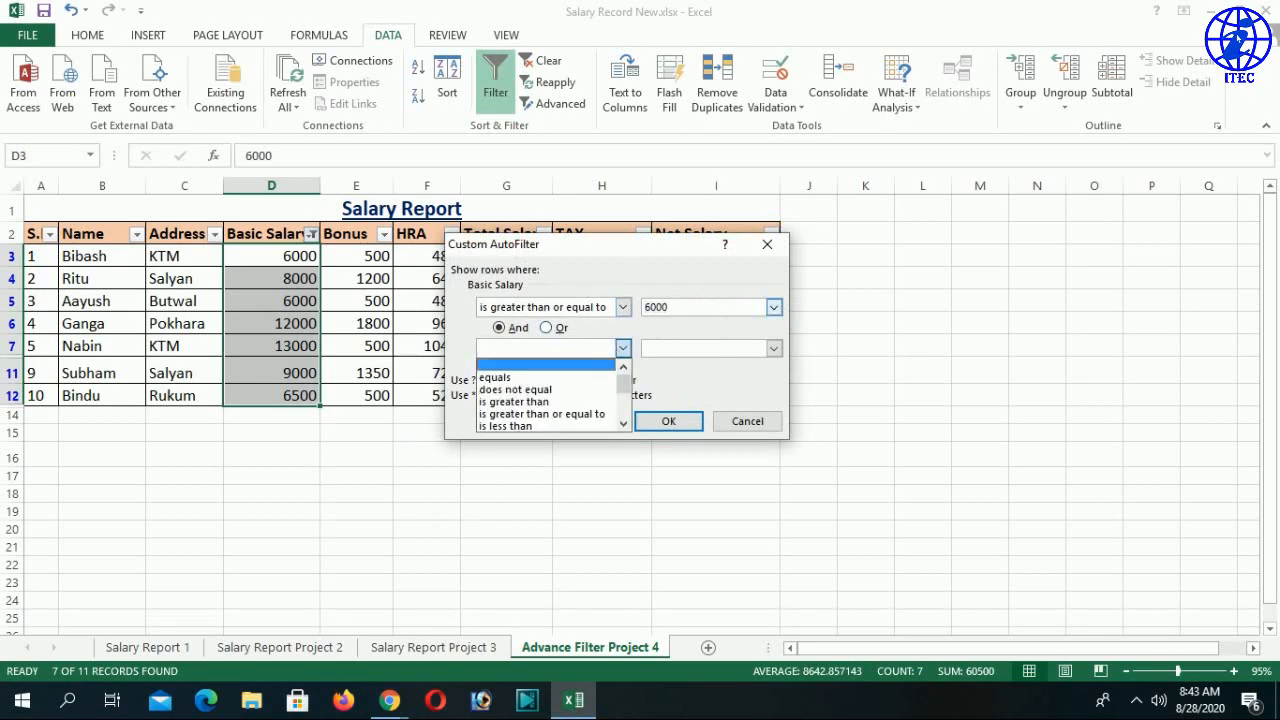
pyautogui.click(663, 308)
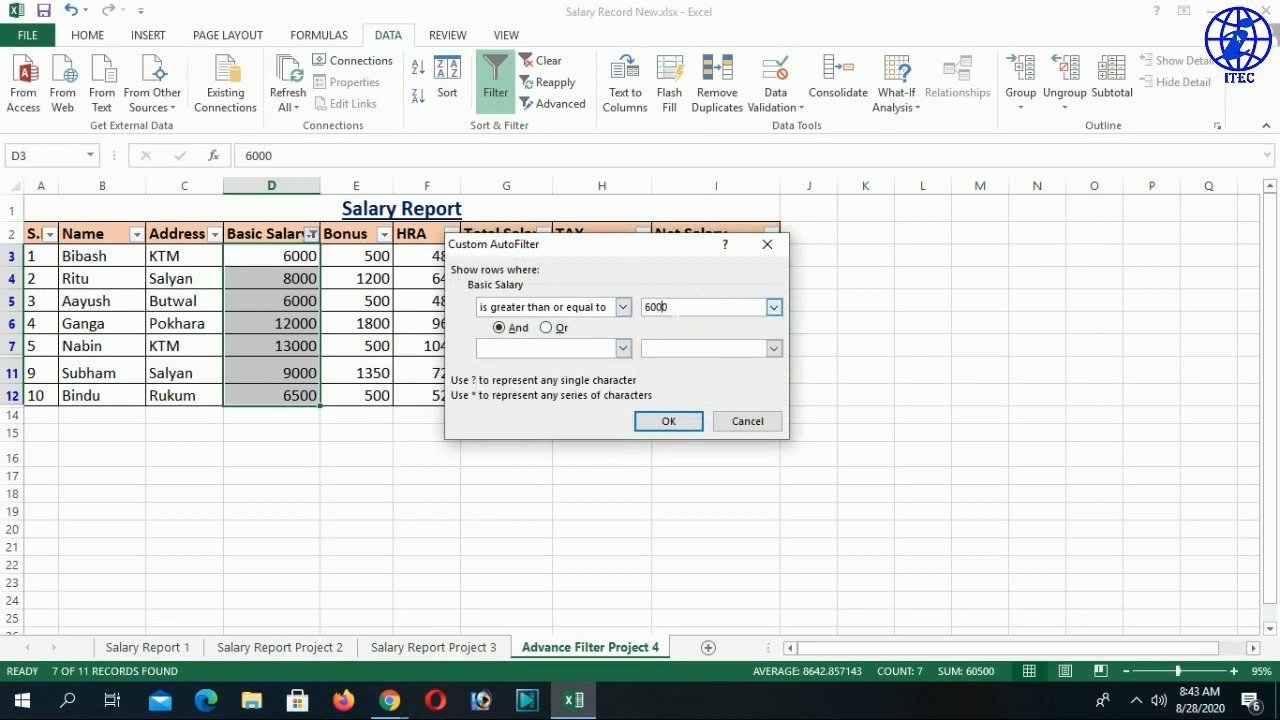
pyautogui.click(765, 421)
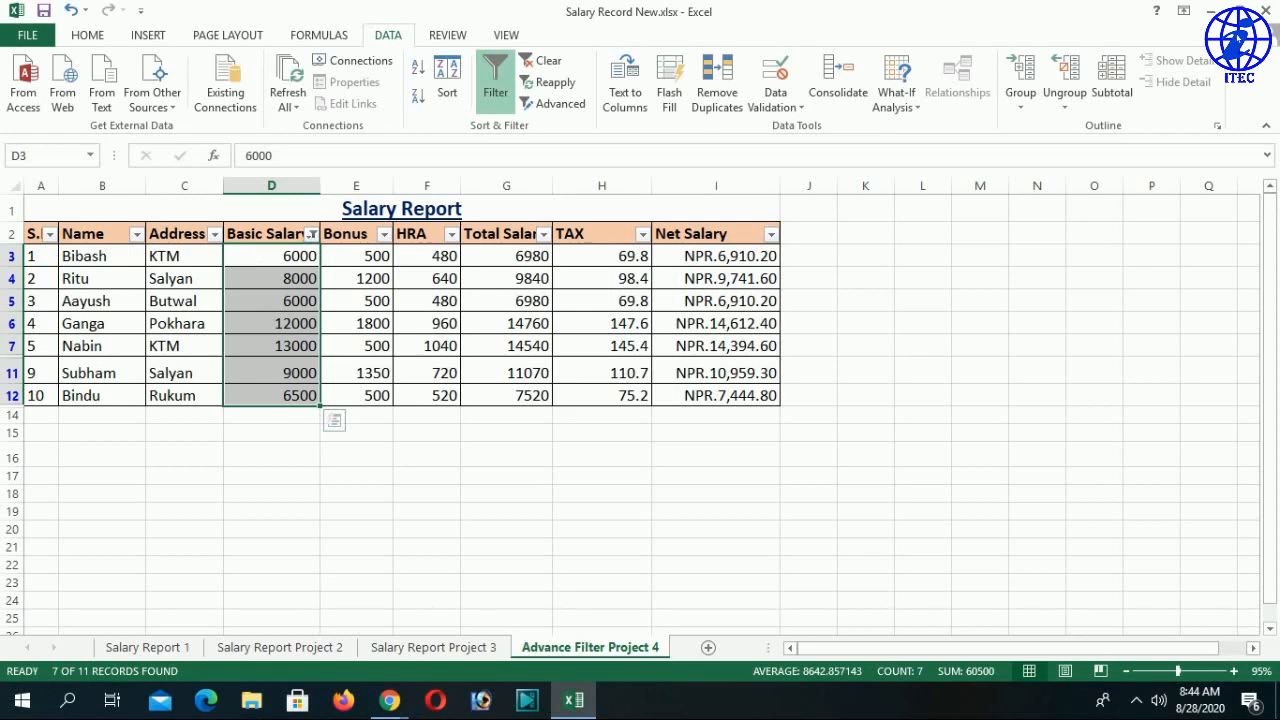
pyautogui.click(420, 345)
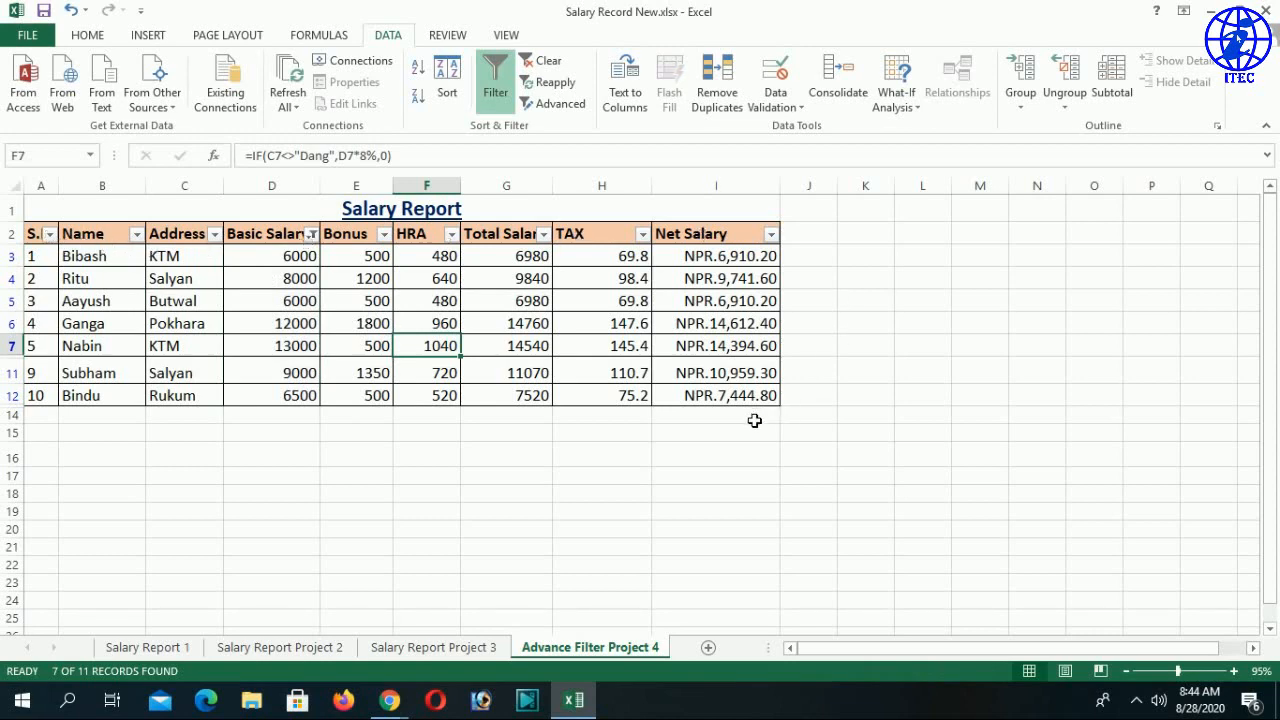
pyautogui.scroll(-1, 750, 428)
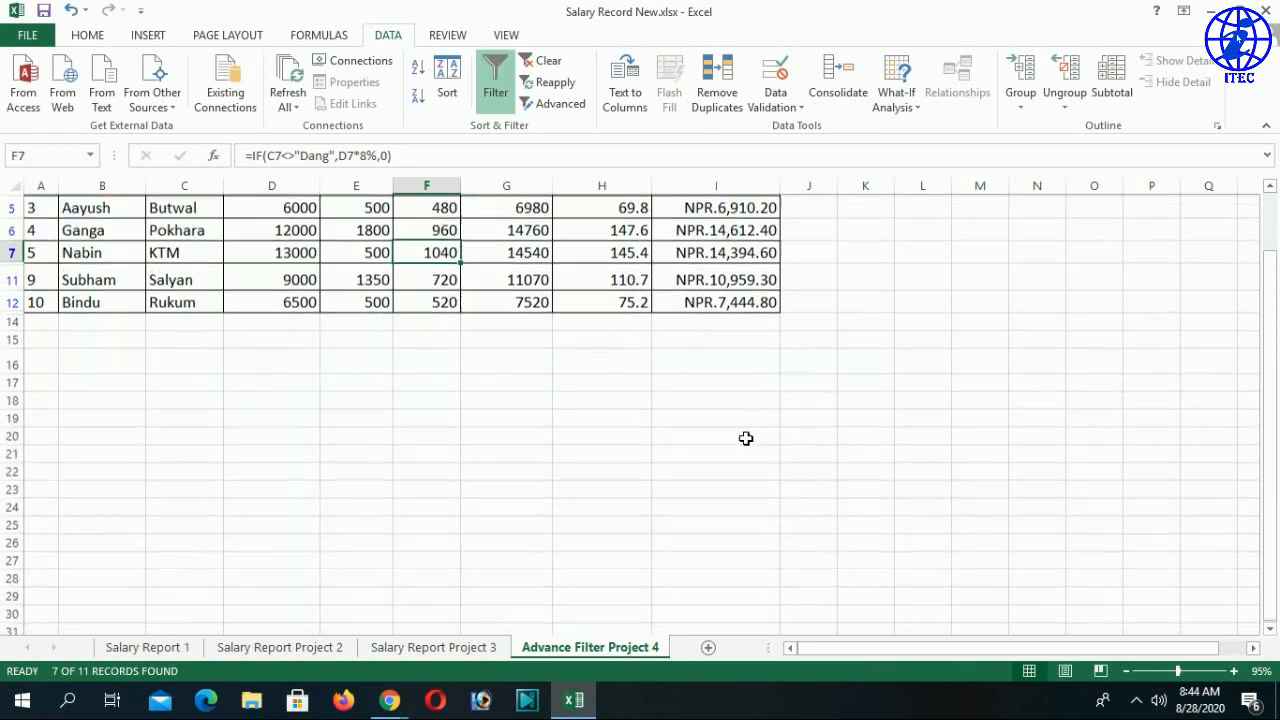
pyautogui.click(55, 365)
pyautogui.moveTo(60, 375); pyautogui.dragTo(751, 497)
pyautogui.scroll(2, 600, 510)
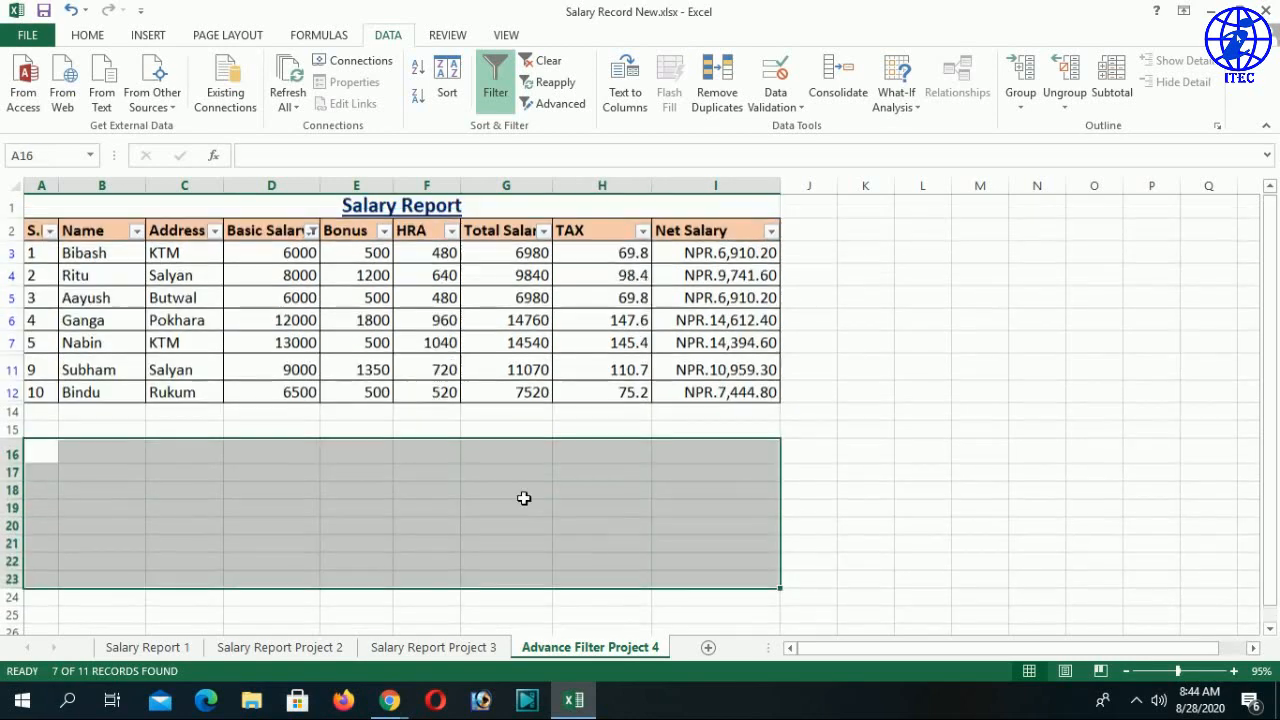
# Turn off filtering on the salary report so that every record and the plain column headers are shown
pyautogui.moveTo(297, 256); pyautogui.dragTo(305, 401)
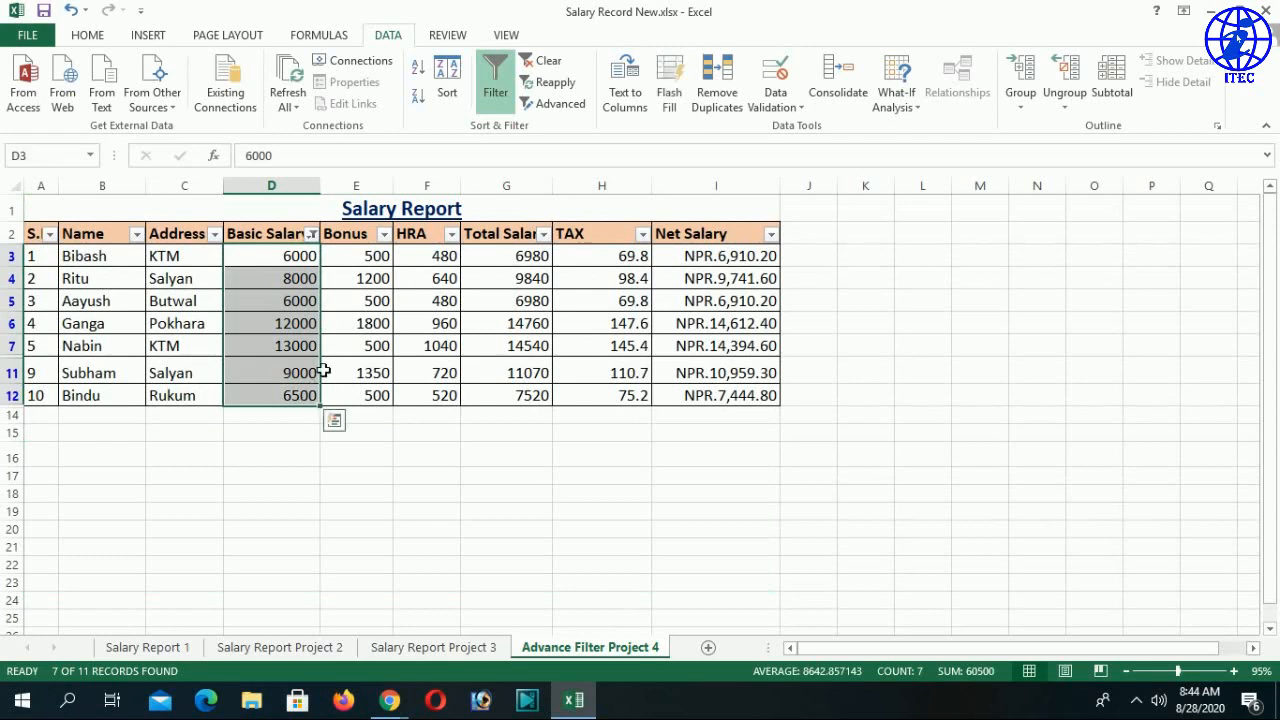
pyautogui.click(500, 105)
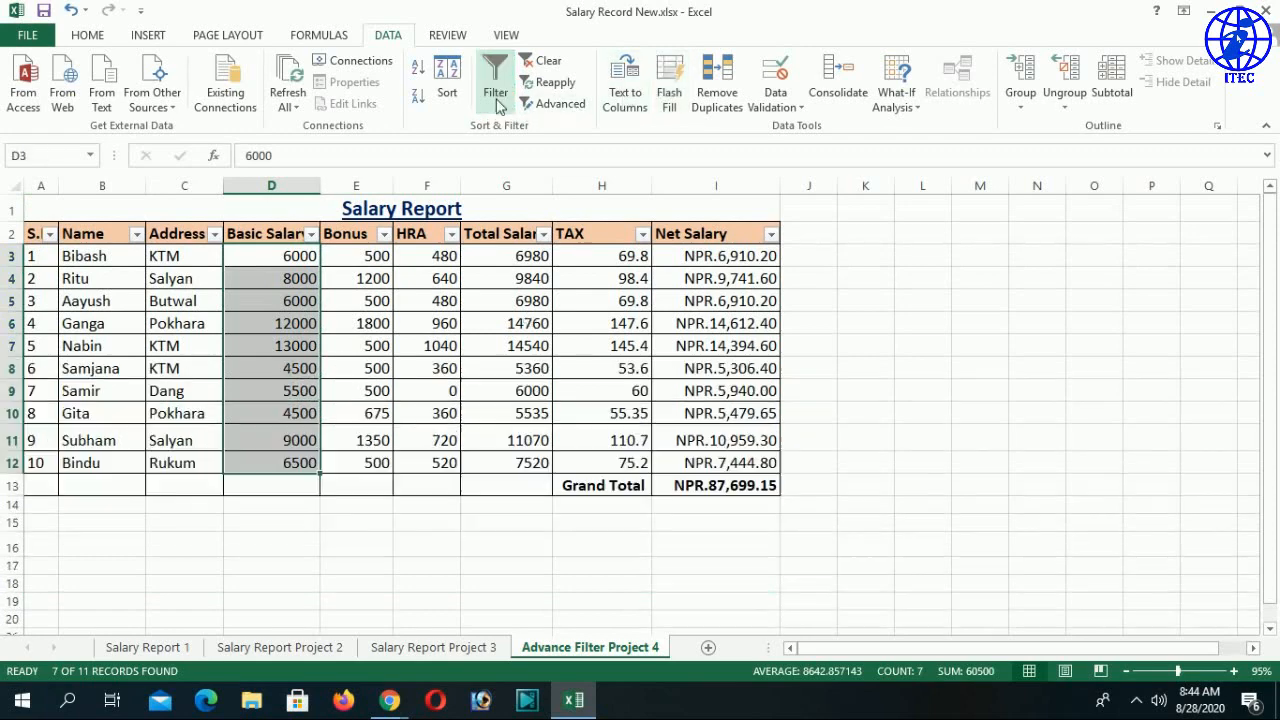
pyautogui.click(494, 94)
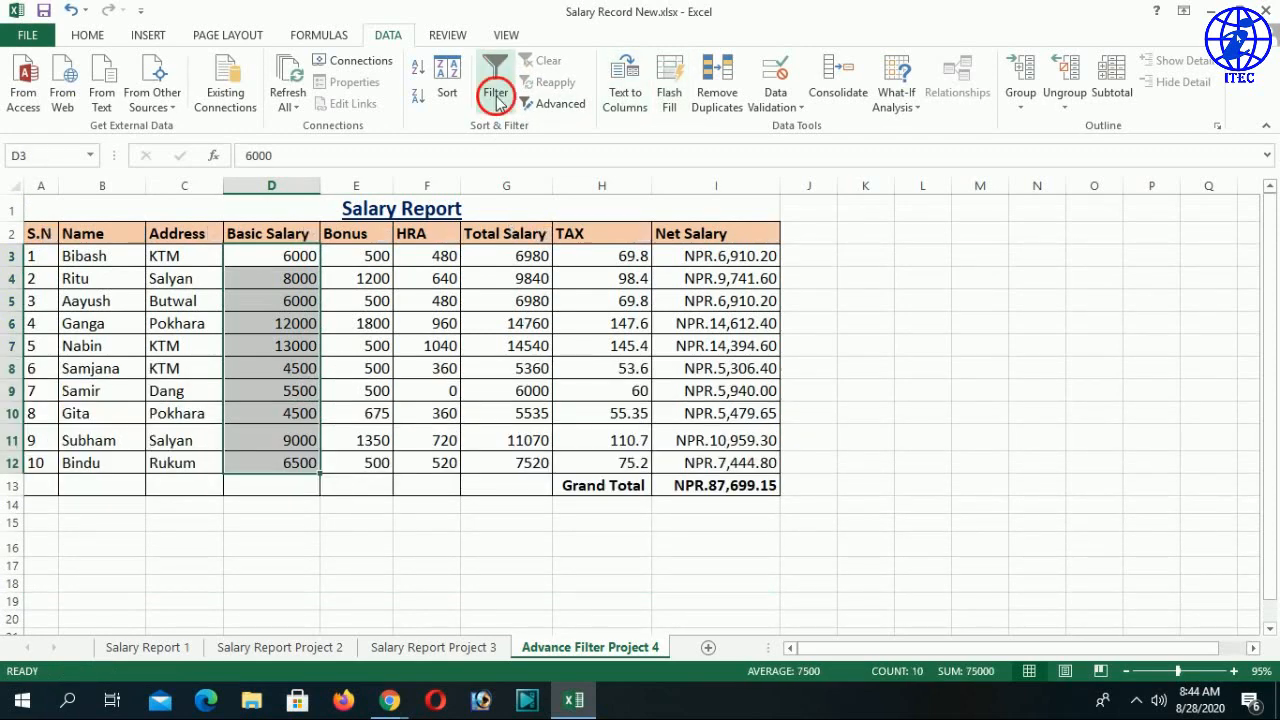
pyautogui.click(495, 77)
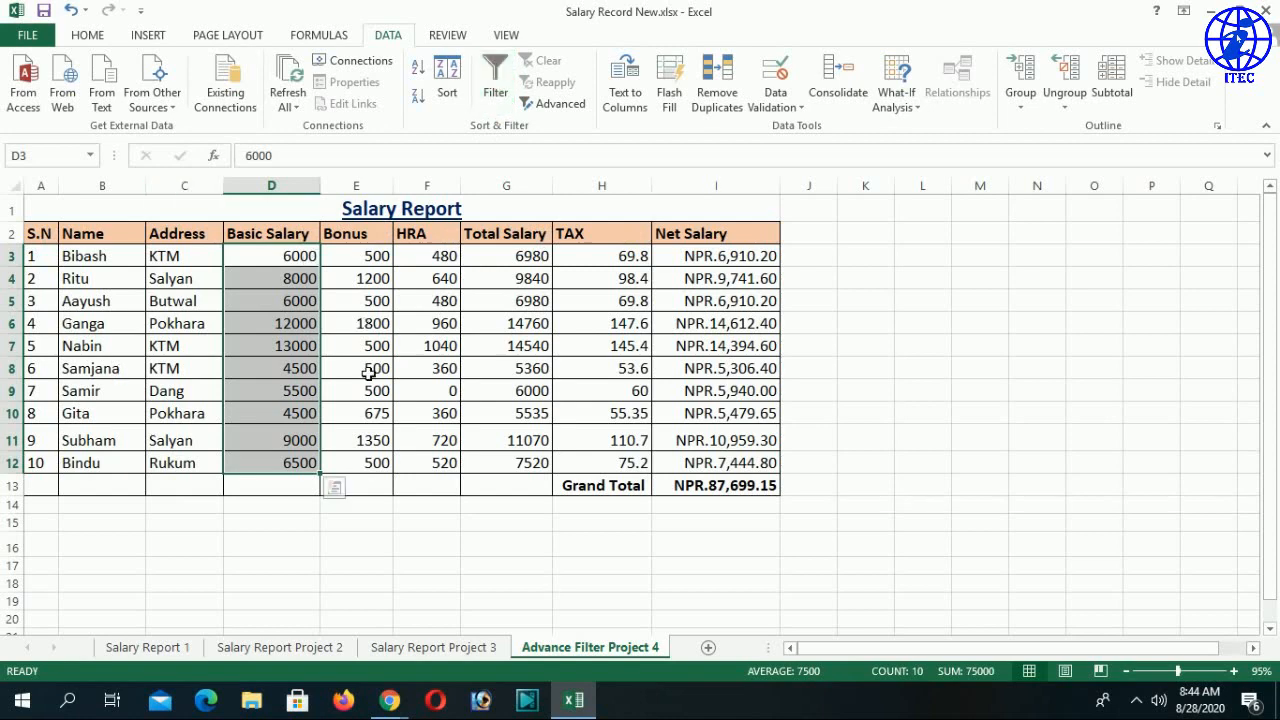
pyautogui.scroll(-2, 345, 338)
pyautogui.click(271, 236)
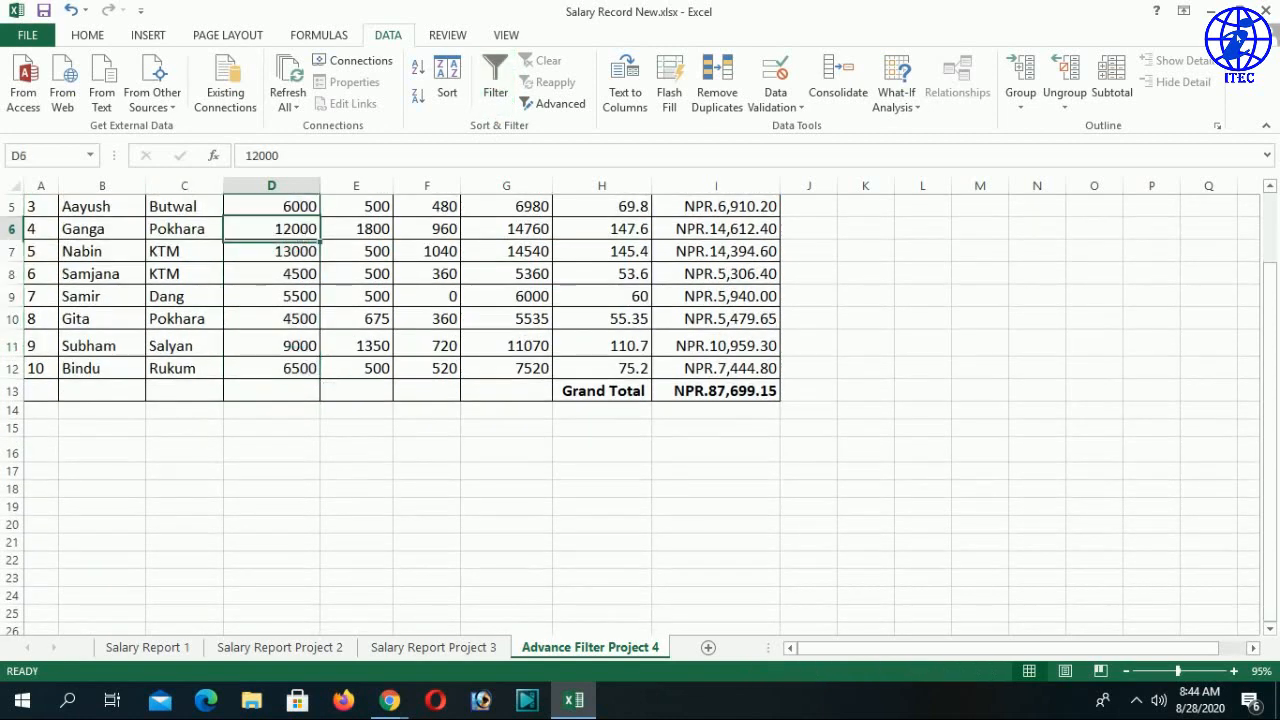
pyautogui.scroll(2, 300, 330)
pyautogui.scroll(-3, 100, 468)
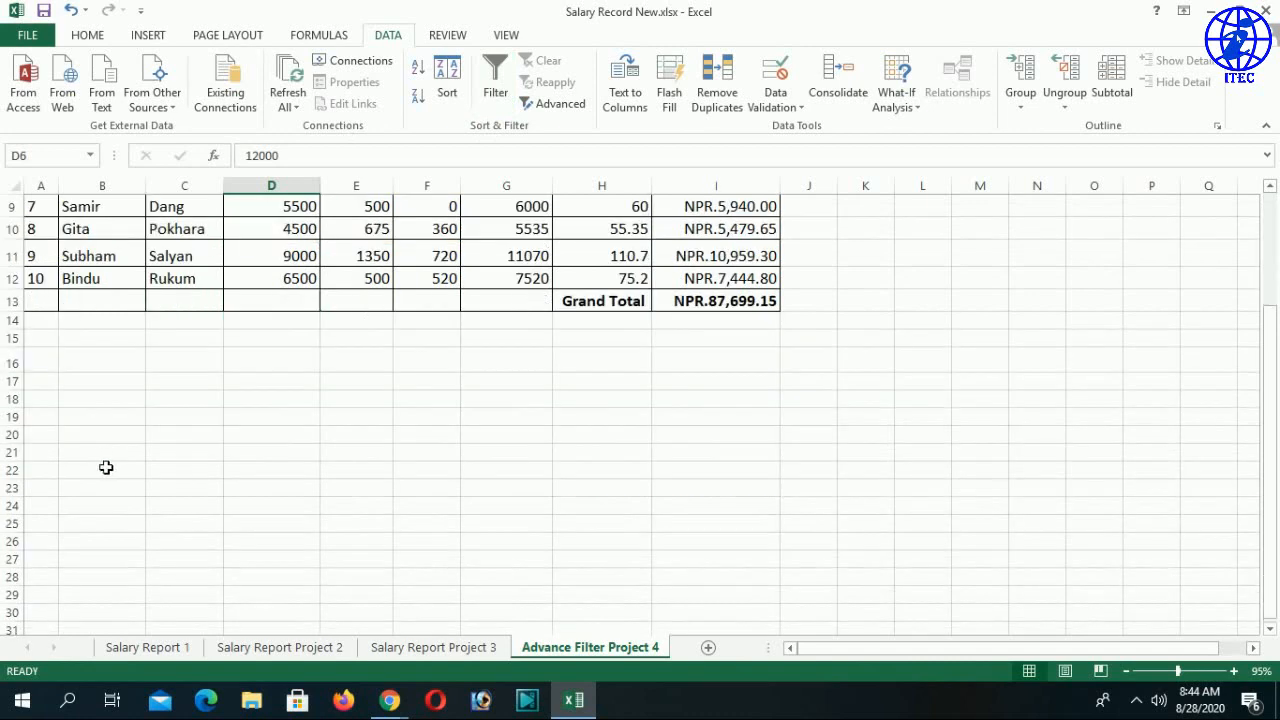
pyautogui.moveTo(43, 368); pyautogui.dragTo(714, 546)
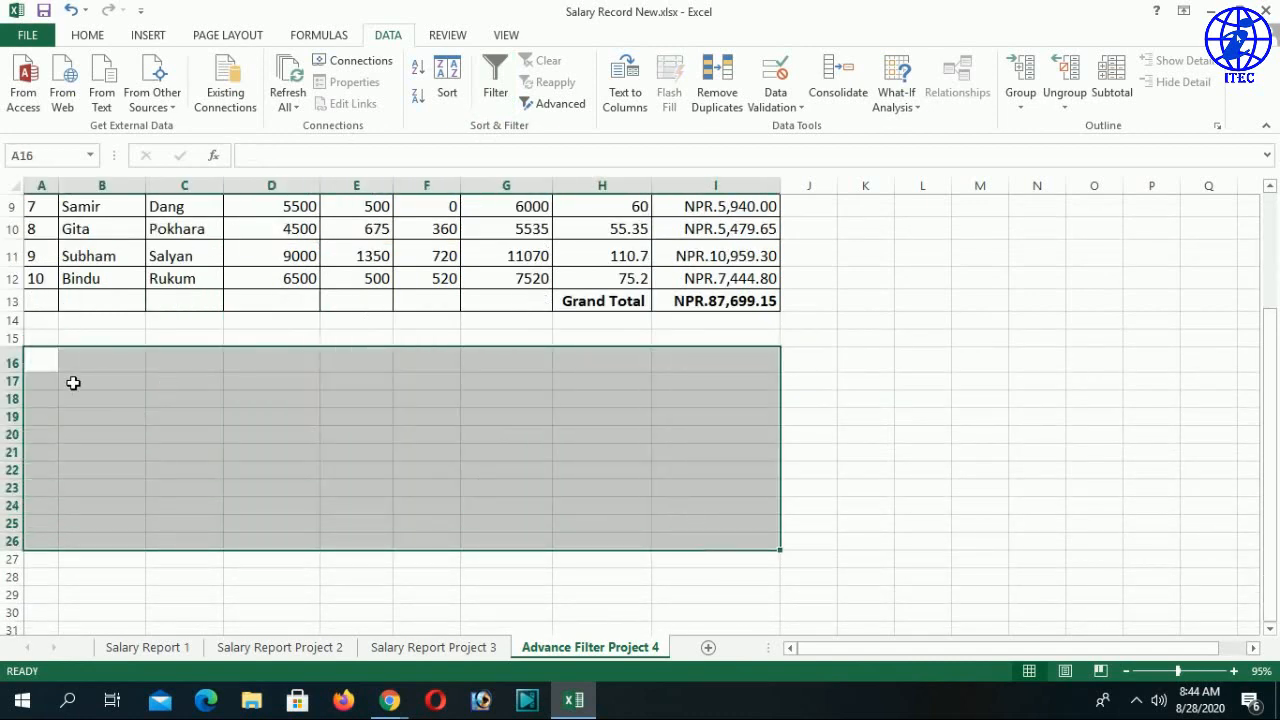
pyautogui.scroll(2, 138, 423)
pyautogui.scroll(2, 282, 518)
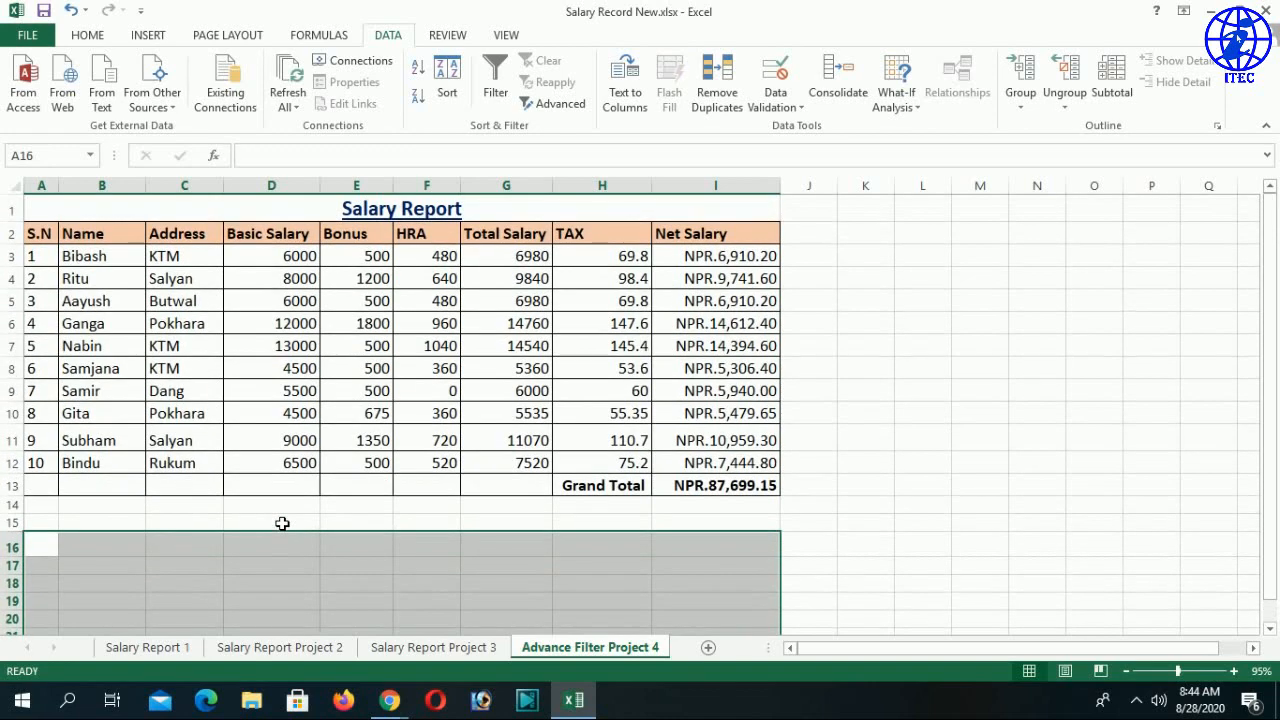
pyautogui.scroll(-4, 195, 420)
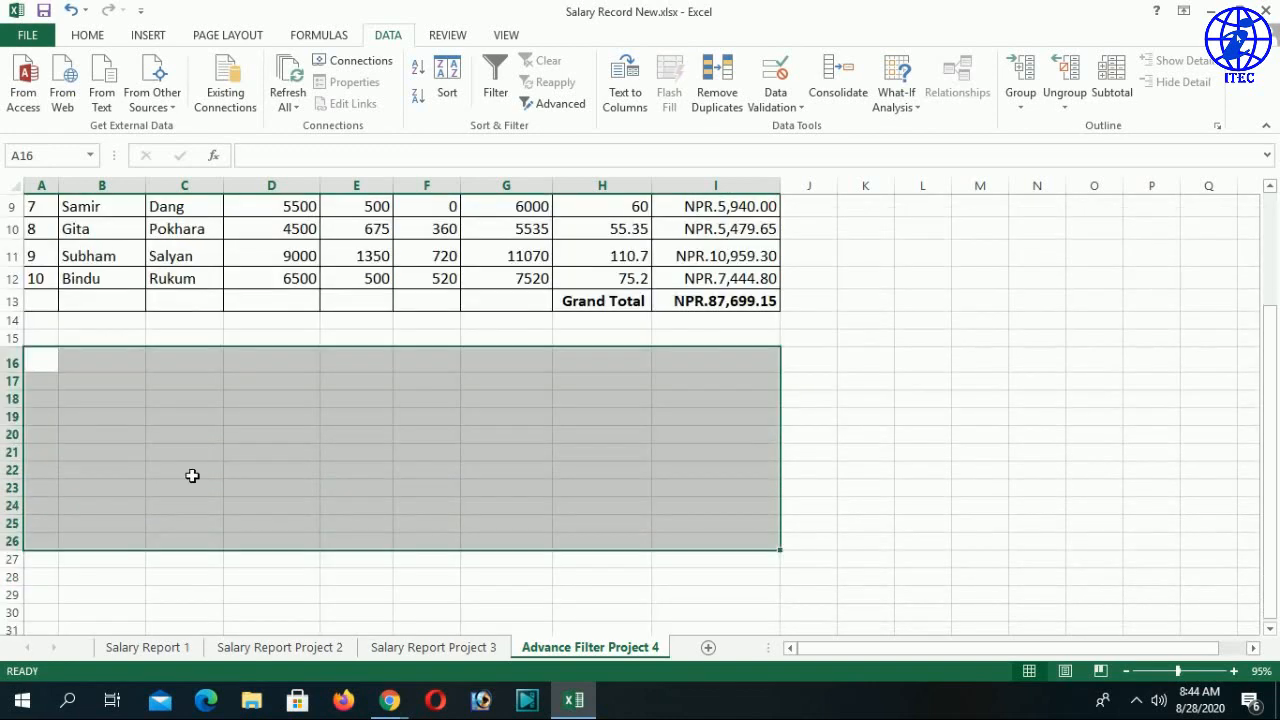
pyautogui.click(95, 414)
pyautogui.moveTo(46, 357)
pyautogui.mouseDown()
pyautogui.moveTo(583, 517)
pyautogui.moveTo(654, 583)
pyautogui.moveTo(726, 530)
pyautogui.mouseUp()
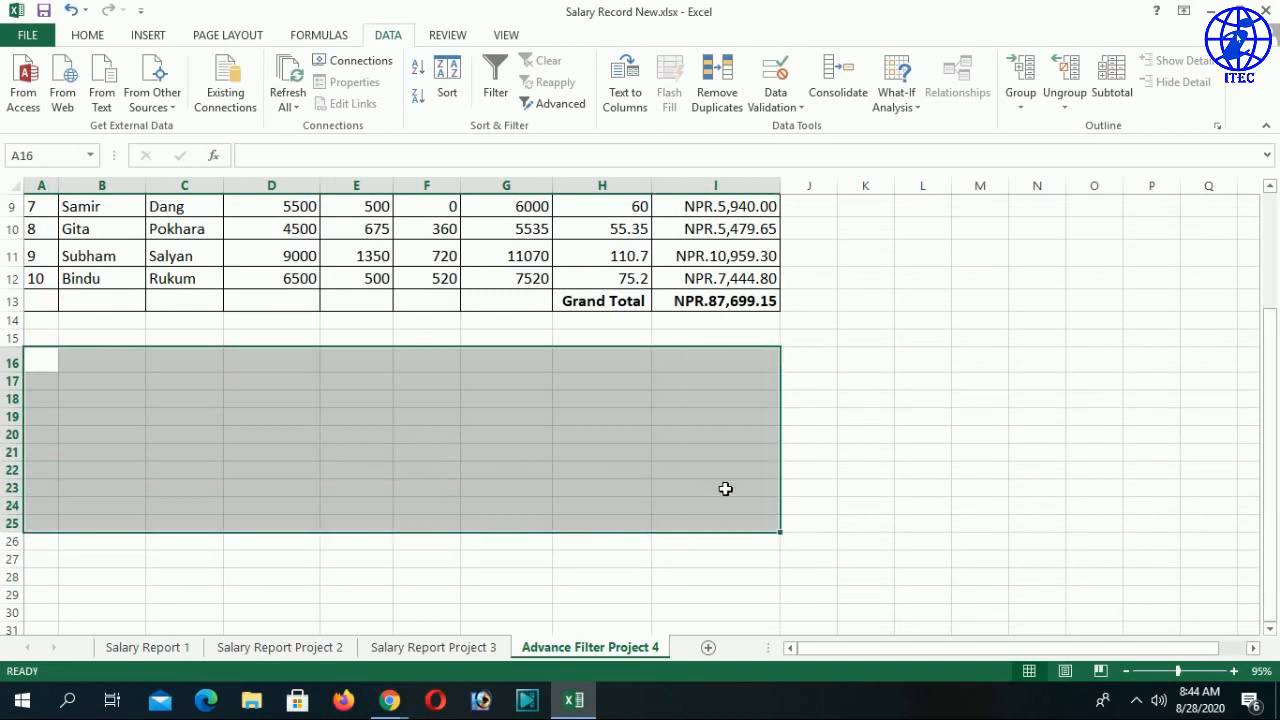
pyautogui.scroll(3, 780, 486)
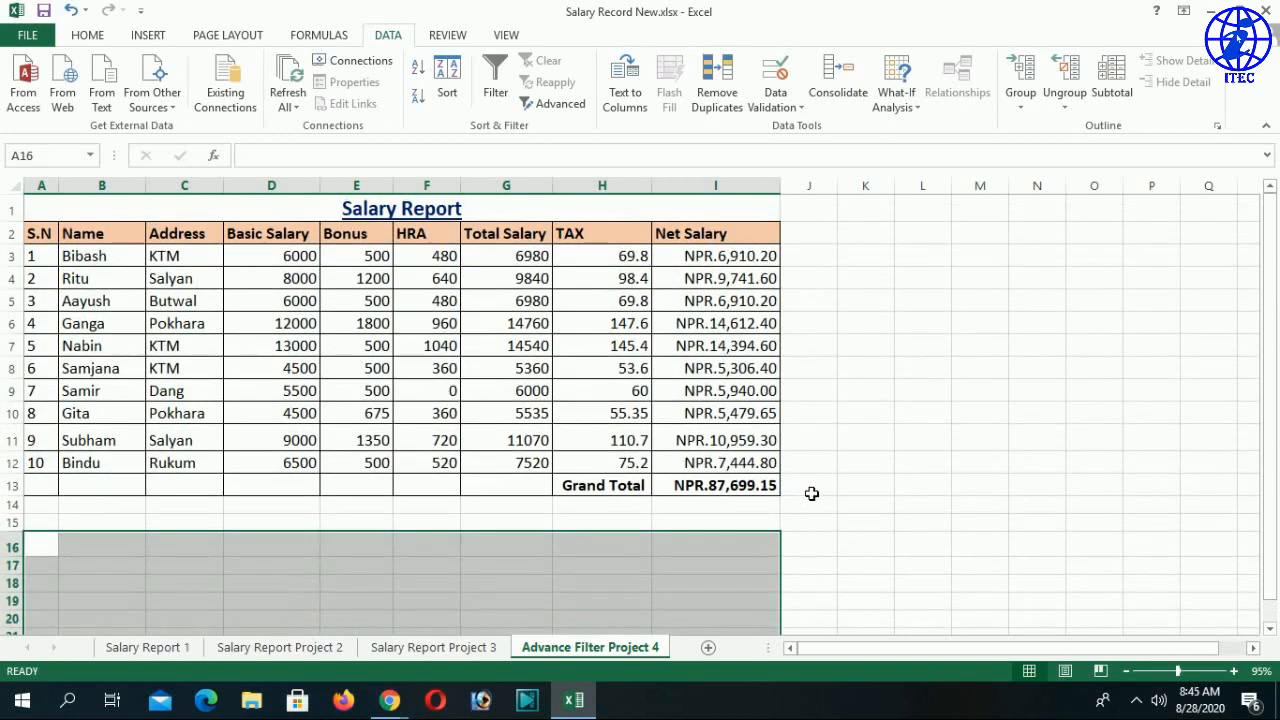
pyautogui.click(698, 371)
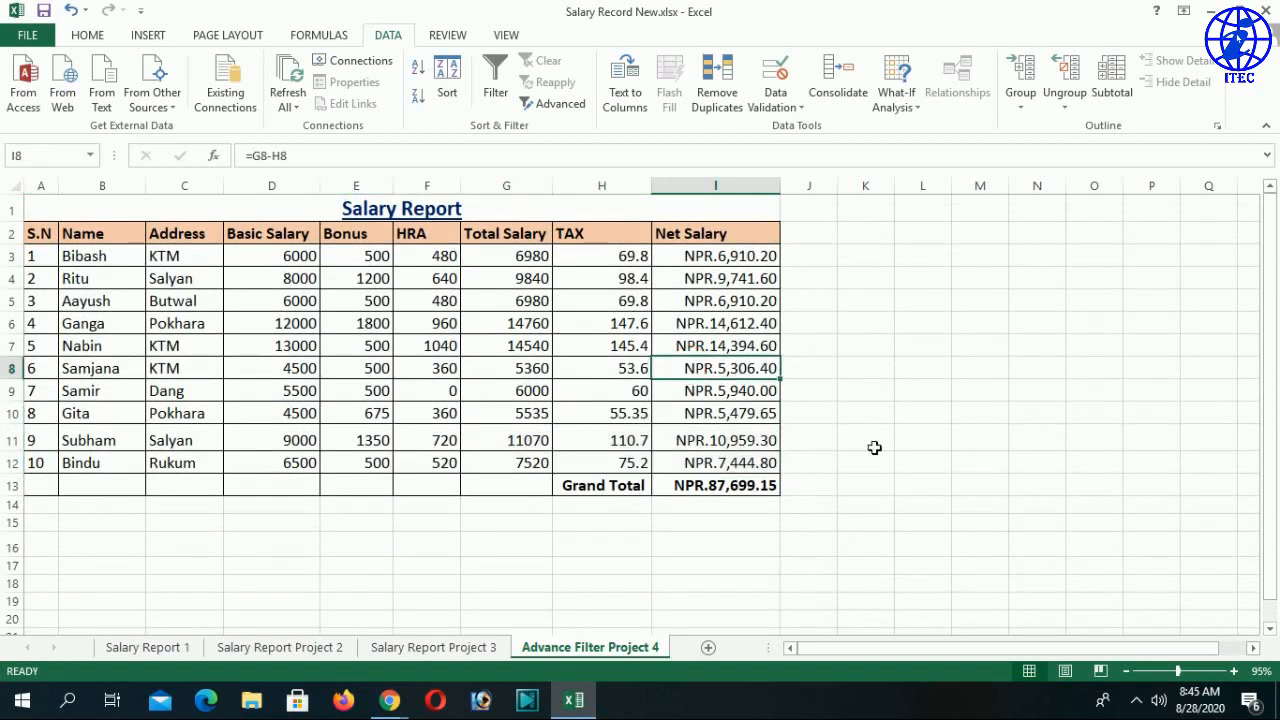
pyautogui.click(412, 358)
pyautogui.click(358, 394)
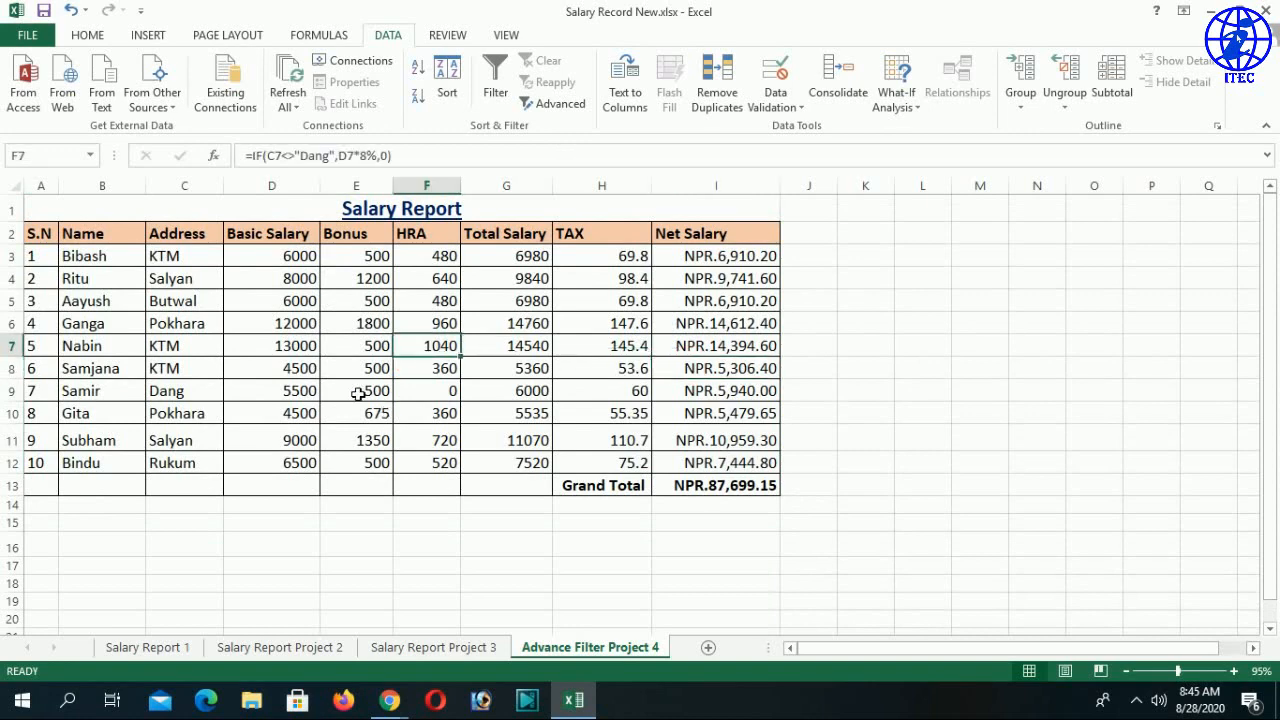
pyautogui.click(362, 322)
pyautogui.click(508, 326)
pyautogui.click(262, 330)
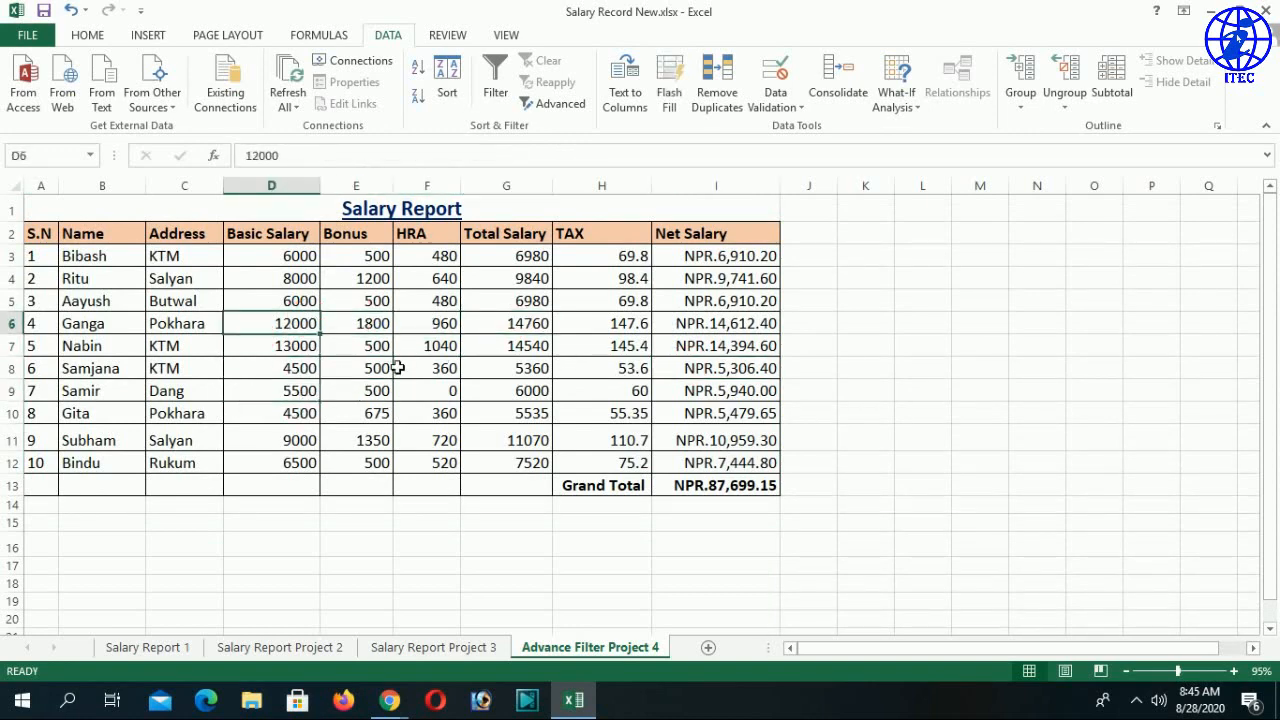
pyautogui.click(1005, 369)
pyautogui.click(430, 346)
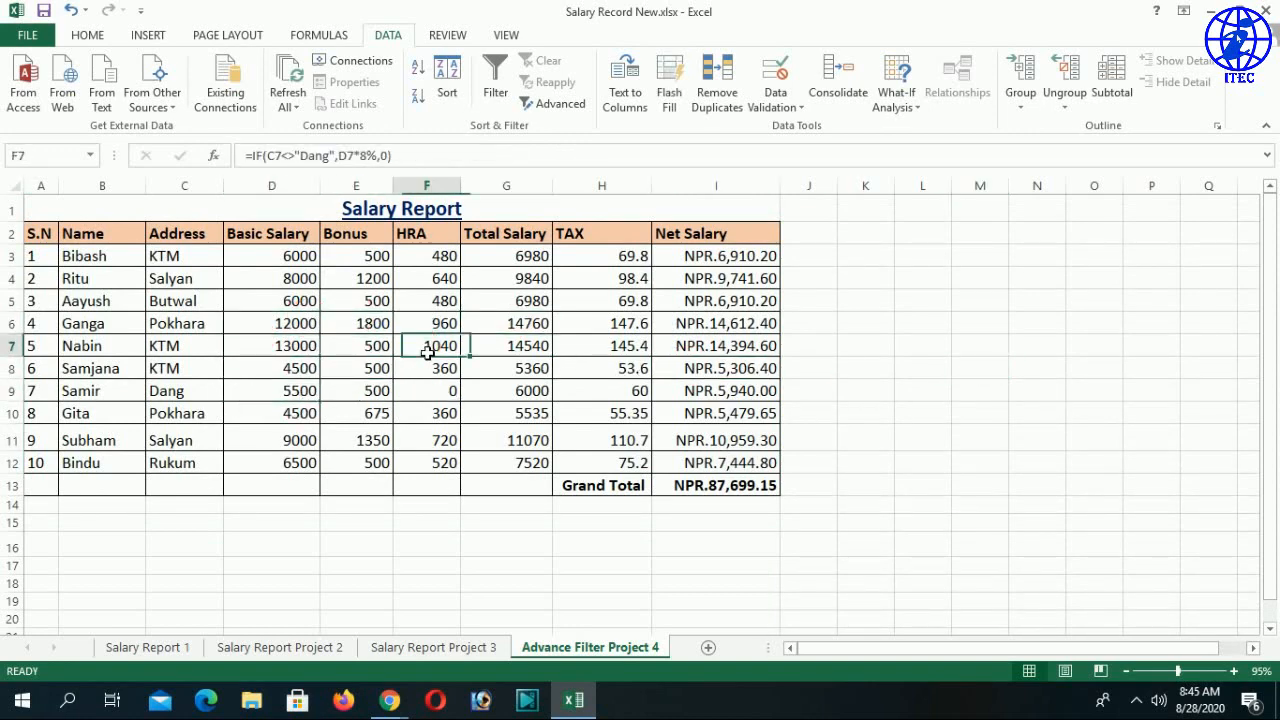
# Try to set up an advanced filter with list range A2:I12 and criteria cell M4, clear the criteria range and cancel
pyautogui.click(558, 104)
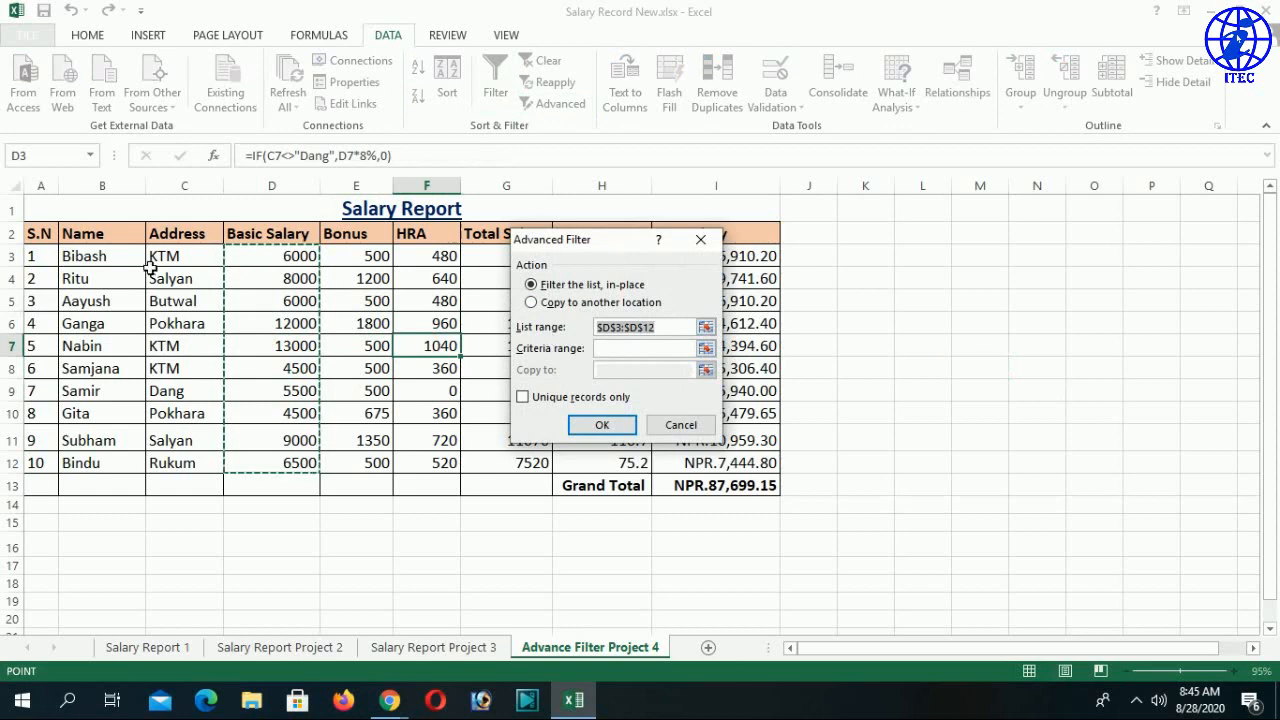
pyautogui.moveTo(40, 234); pyautogui.dragTo(760, 476)
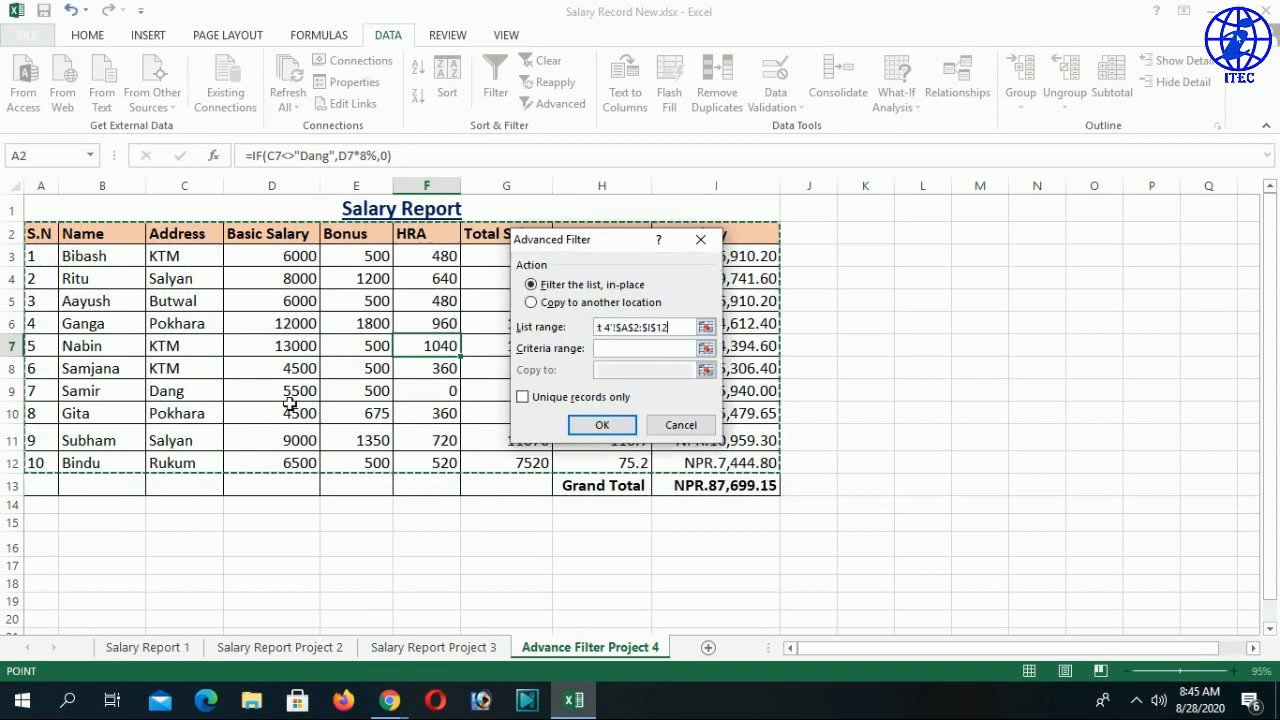
pyautogui.click(636, 349)
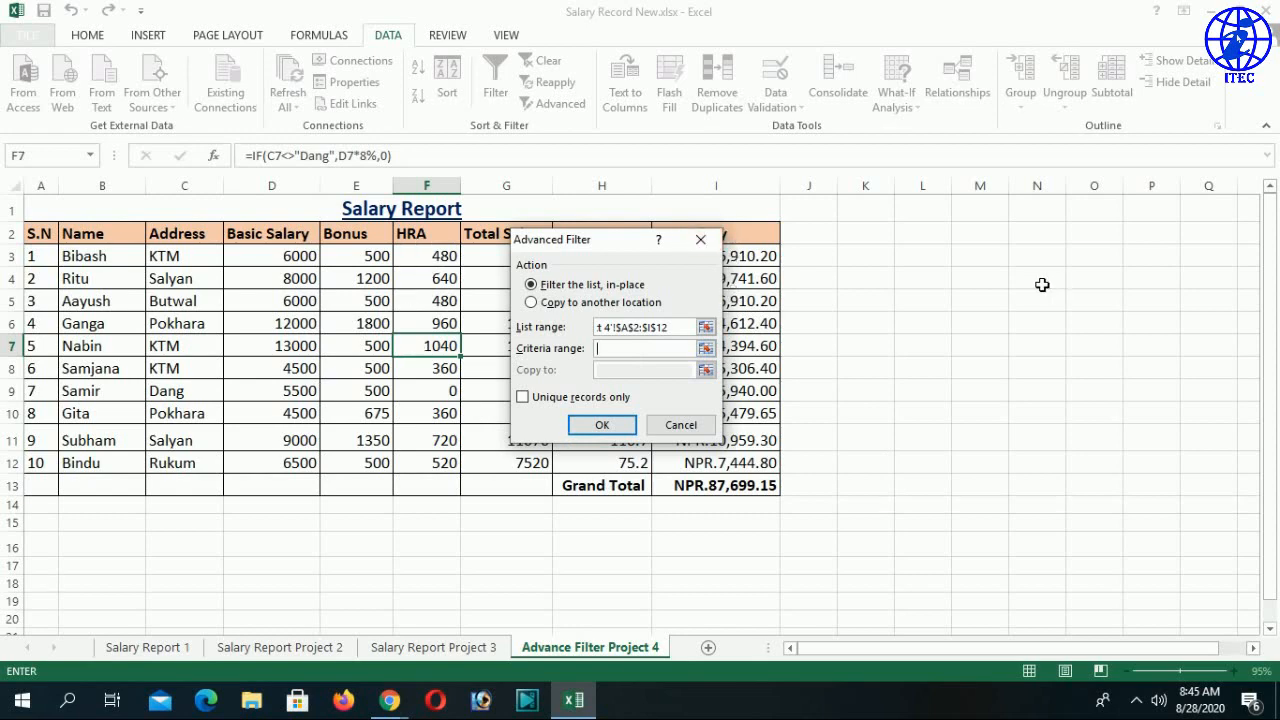
pyautogui.click(972, 279)
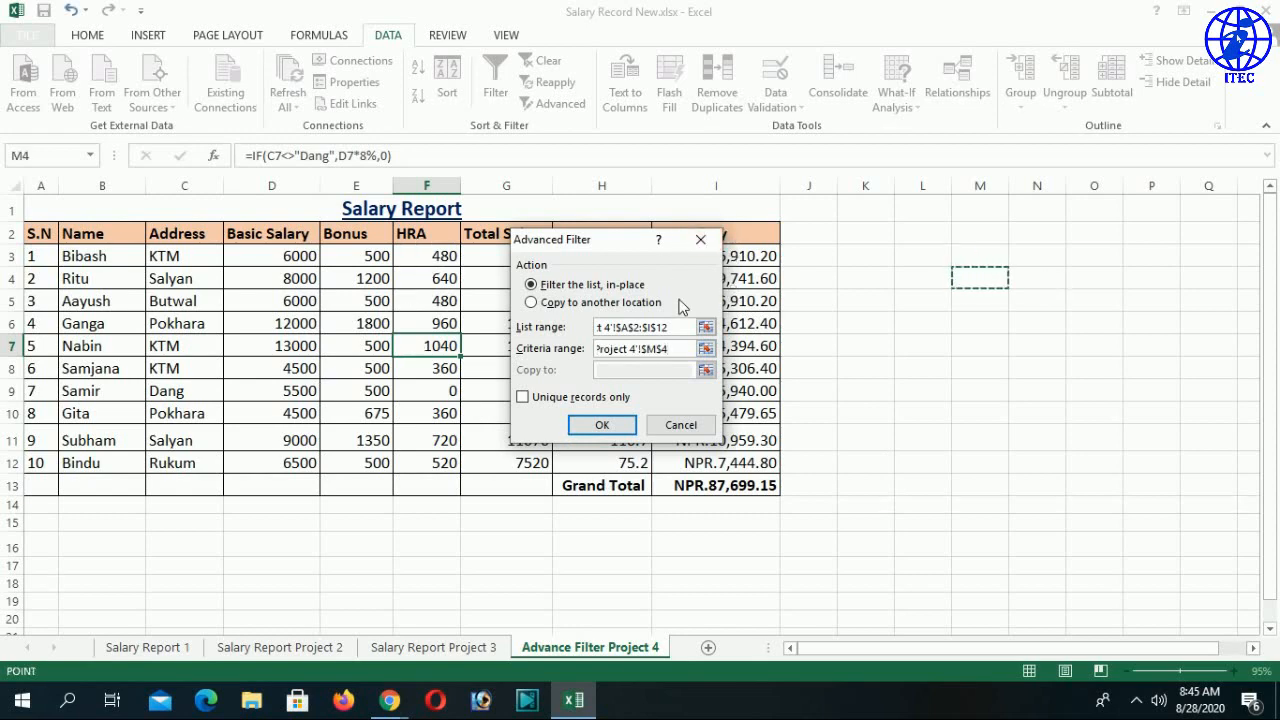
pyautogui.press('BackSpace')
pyautogui.press('BackSpace')
pyautogui.press('BackSpace')
pyautogui.press('BackSpace')
pyautogui.press('BackSpace')
pyautogui.press('BackSpace')
pyautogui.press('BackSpace')
pyautogui.press('BackSpace')
pyautogui.press('BackSpace')
pyautogui.press('BackSpace')
pyautogui.press('BackSpace')
pyautogui.press('BackSpace')
pyautogui.press('BackSpace')
pyautogui.press('BackSpace')
pyautogui.press('BackSpace')
pyautogui.press('BackSpace')
pyautogui.press('BackSpace')
pyautogui.press('BackSpace')
pyautogui.press('BackSpace')
pyautogui.press('BackSpace')
pyautogui.press('BackSpace')
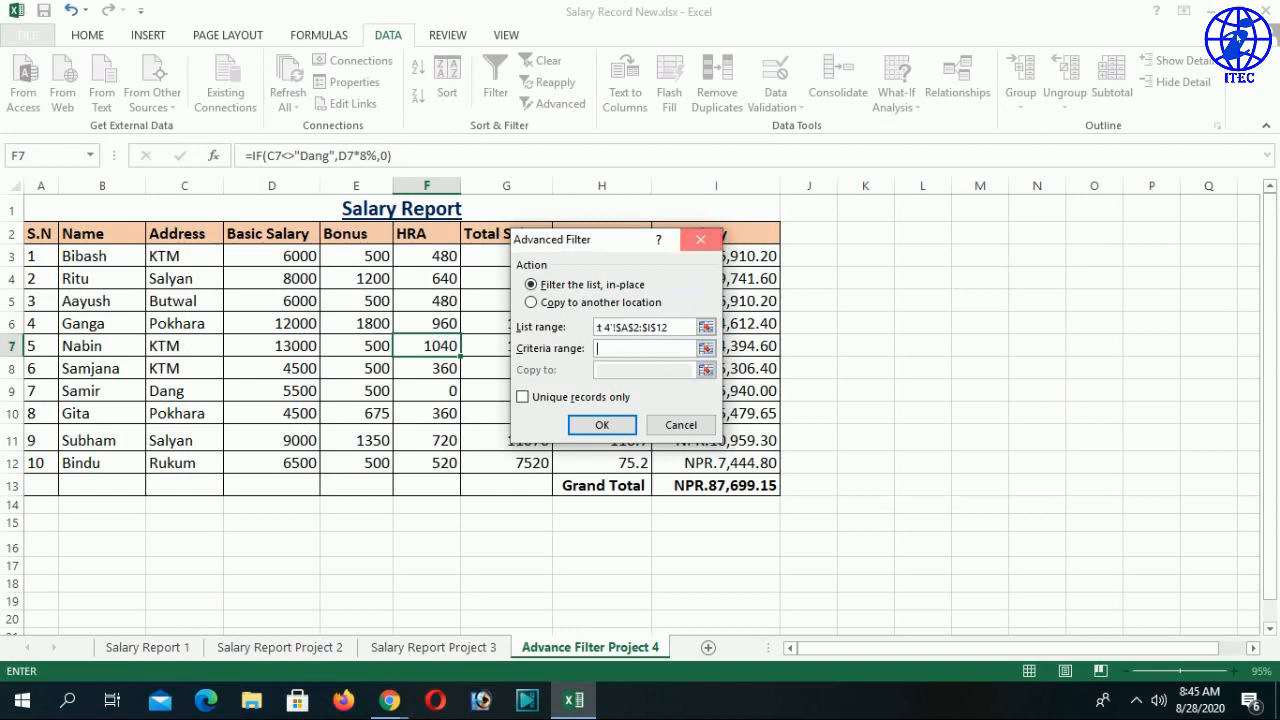
pyautogui.click(700, 240)
pyautogui.click(920, 284)
pyautogui.click(851, 327)
pyautogui.click(1097, 326)
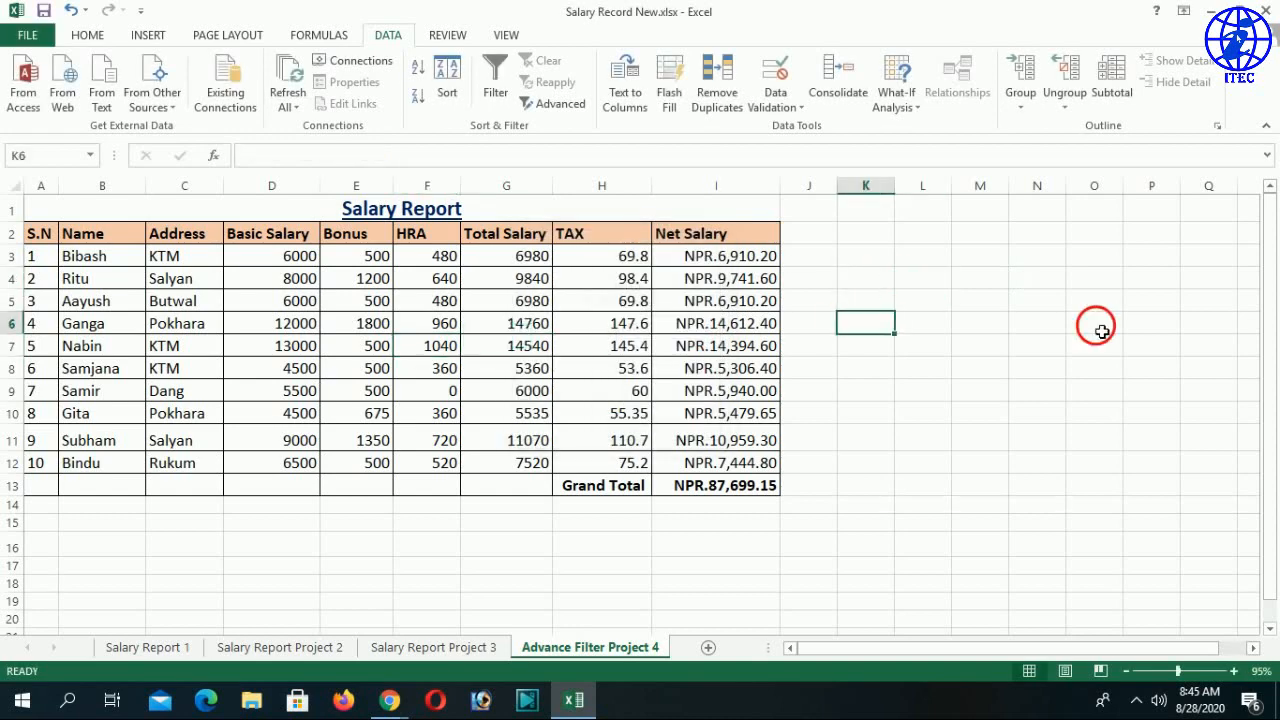
pyautogui.moveTo(922, 434); pyautogui.dragTo(920, 414)
pyautogui.click(867, 280)
pyautogui.click(919, 282)
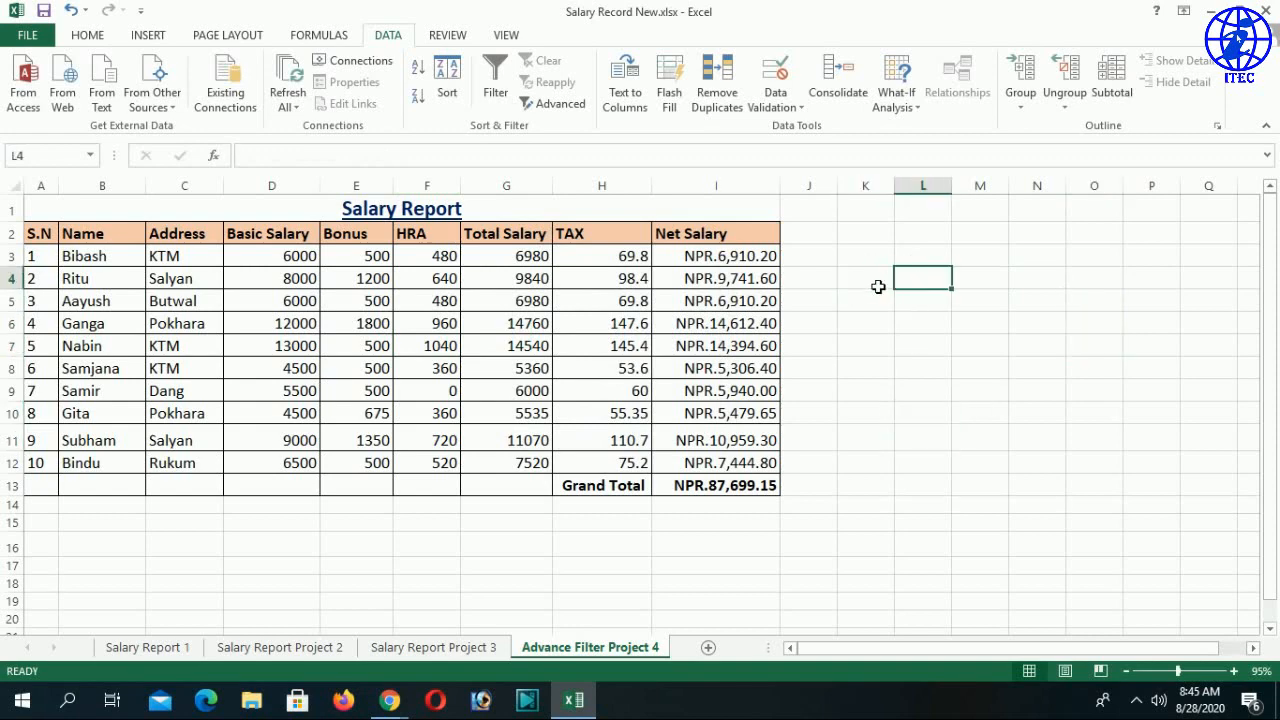
# Enter the criteria heading Address in cell K4, beside the salary table
pyautogui.click(877, 287)
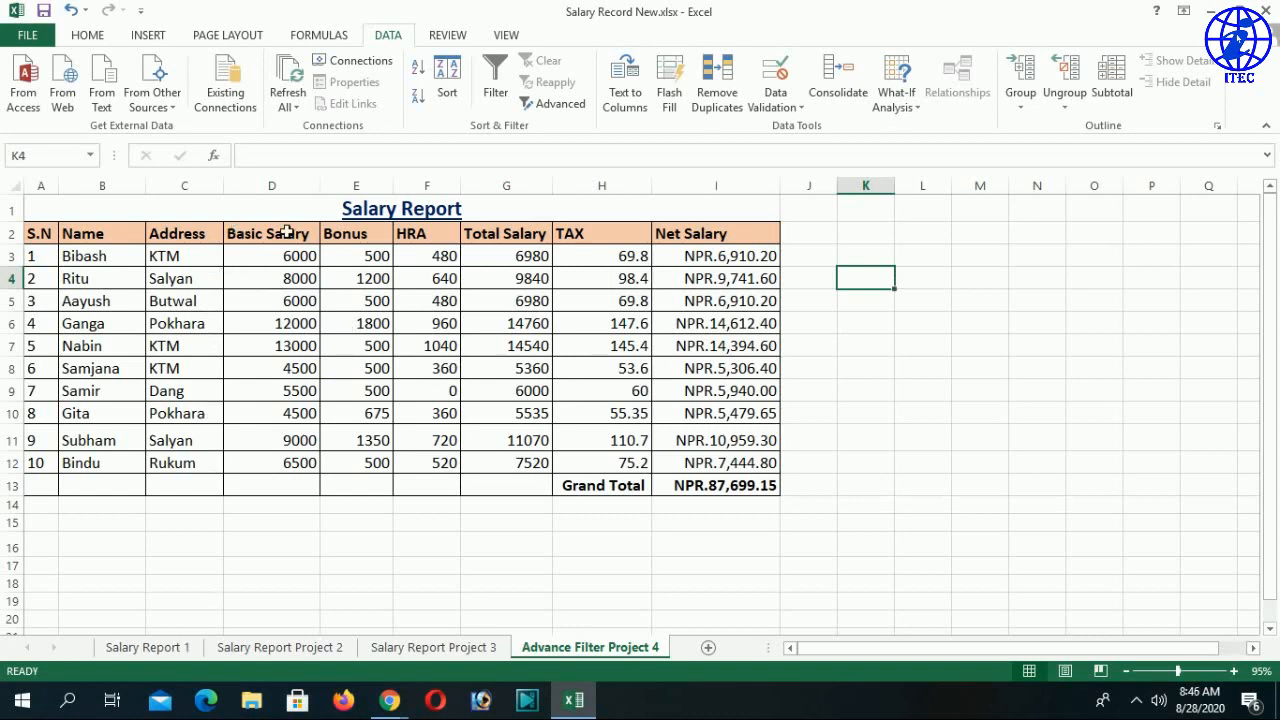
pyautogui.write('Address')
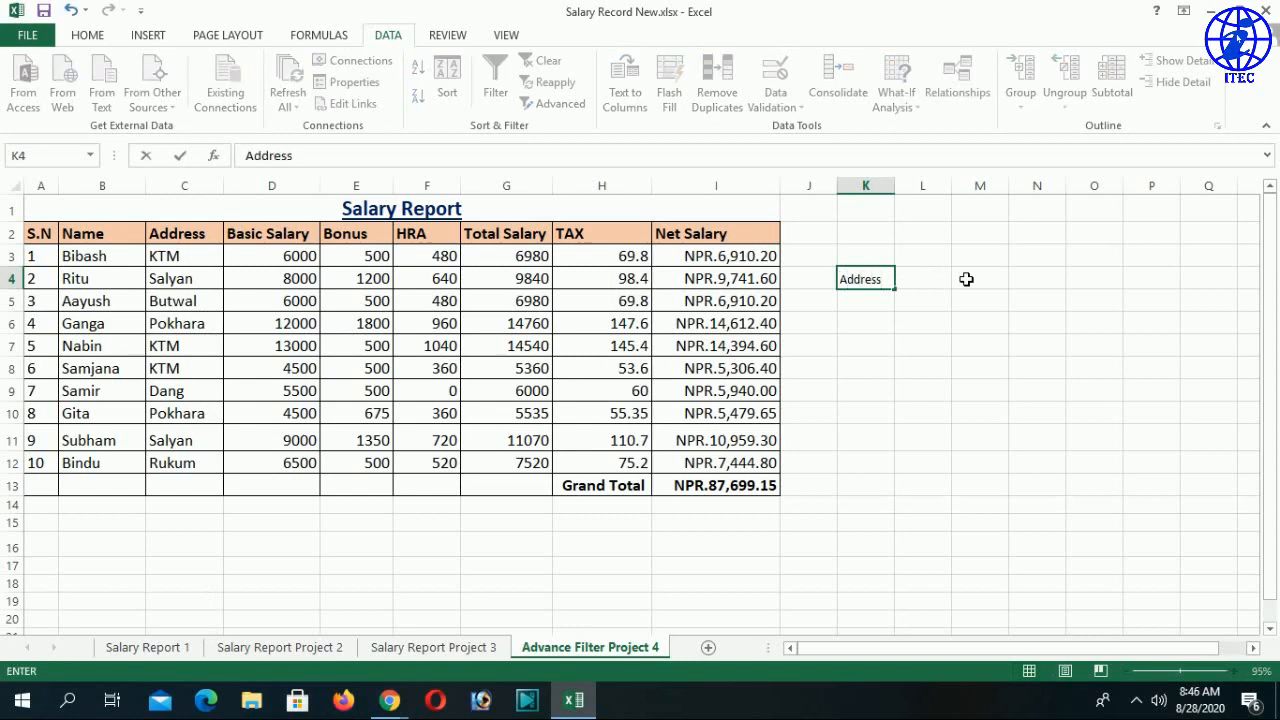
pyautogui.press('Return')
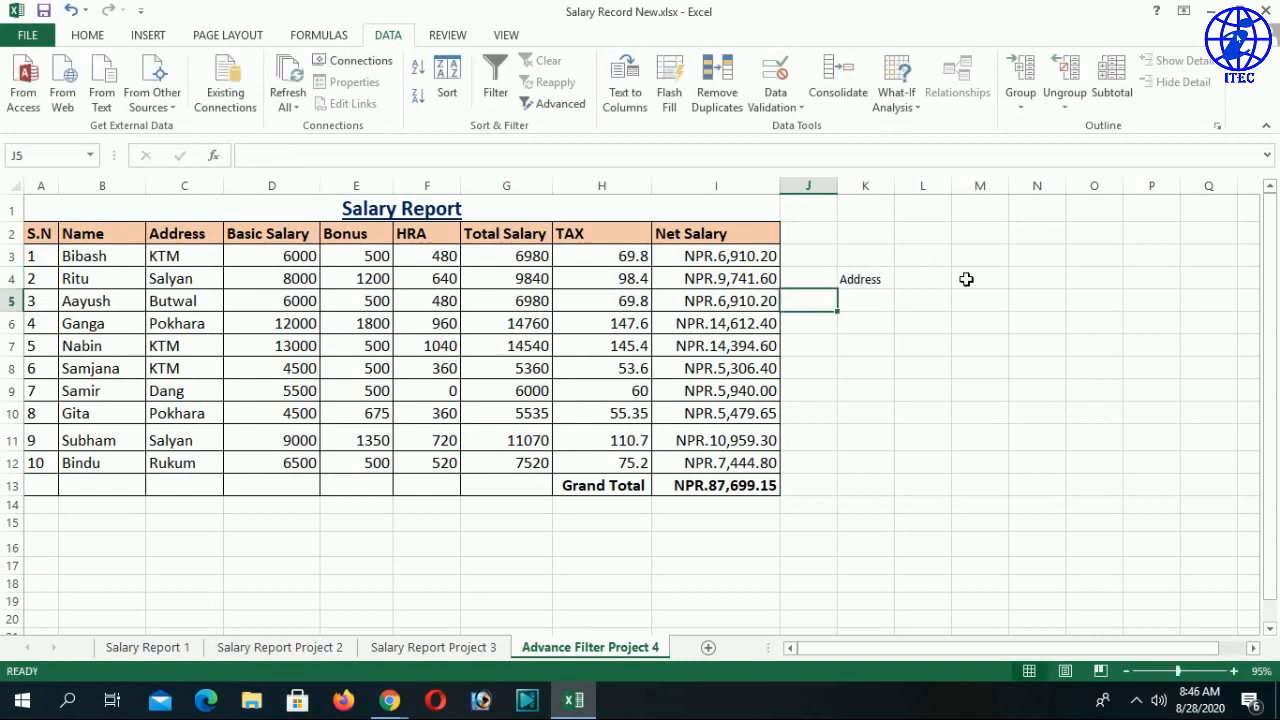
# Enter the criteria value KTM in cell K5, under the Address heading
pyautogui.press('Right')
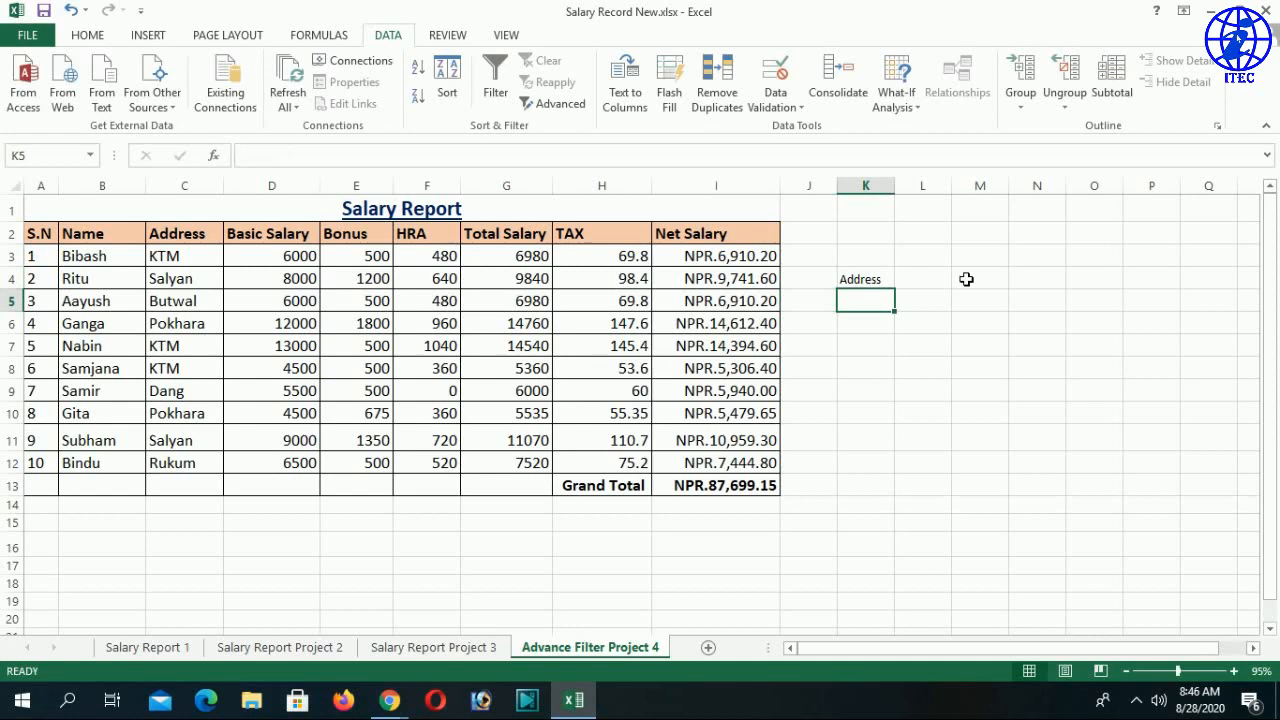
pyautogui.write('KT')
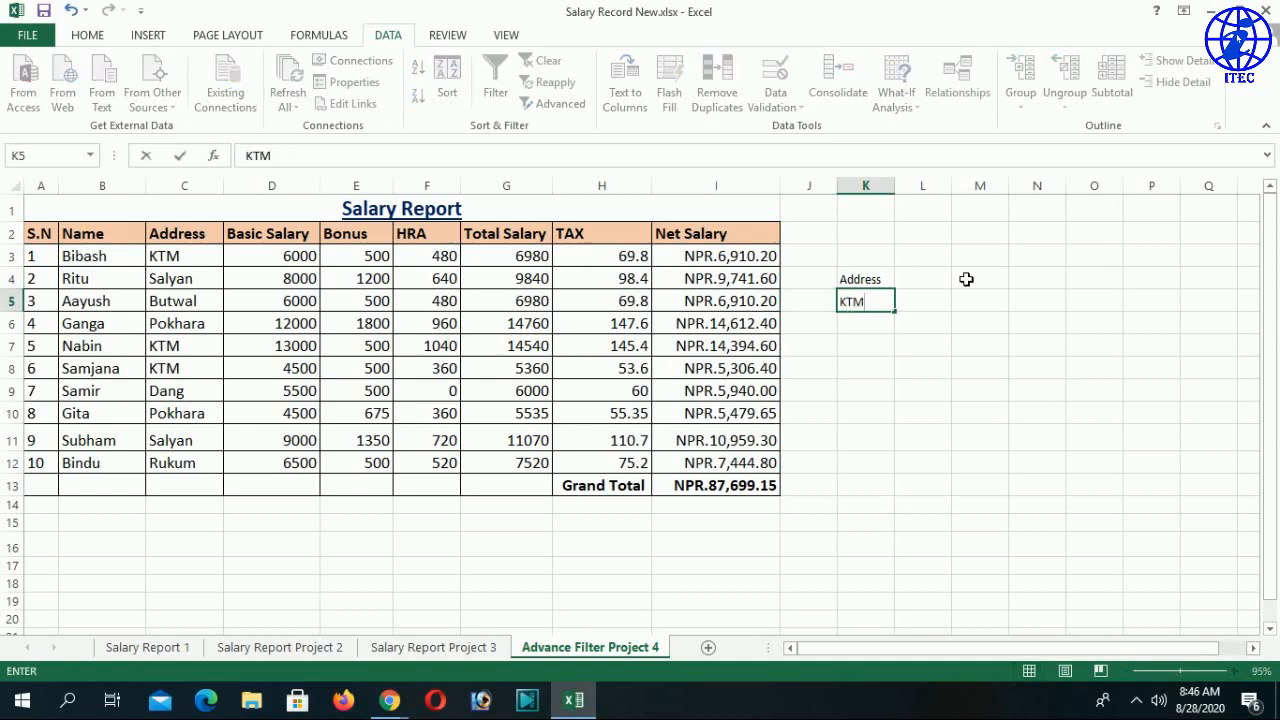
pyautogui.write('M')
# Enlarge the font of the criteria cells K4:K5 and widen column K slightly
pyautogui.moveTo(872, 279); pyautogui.dragTo(876, 300)
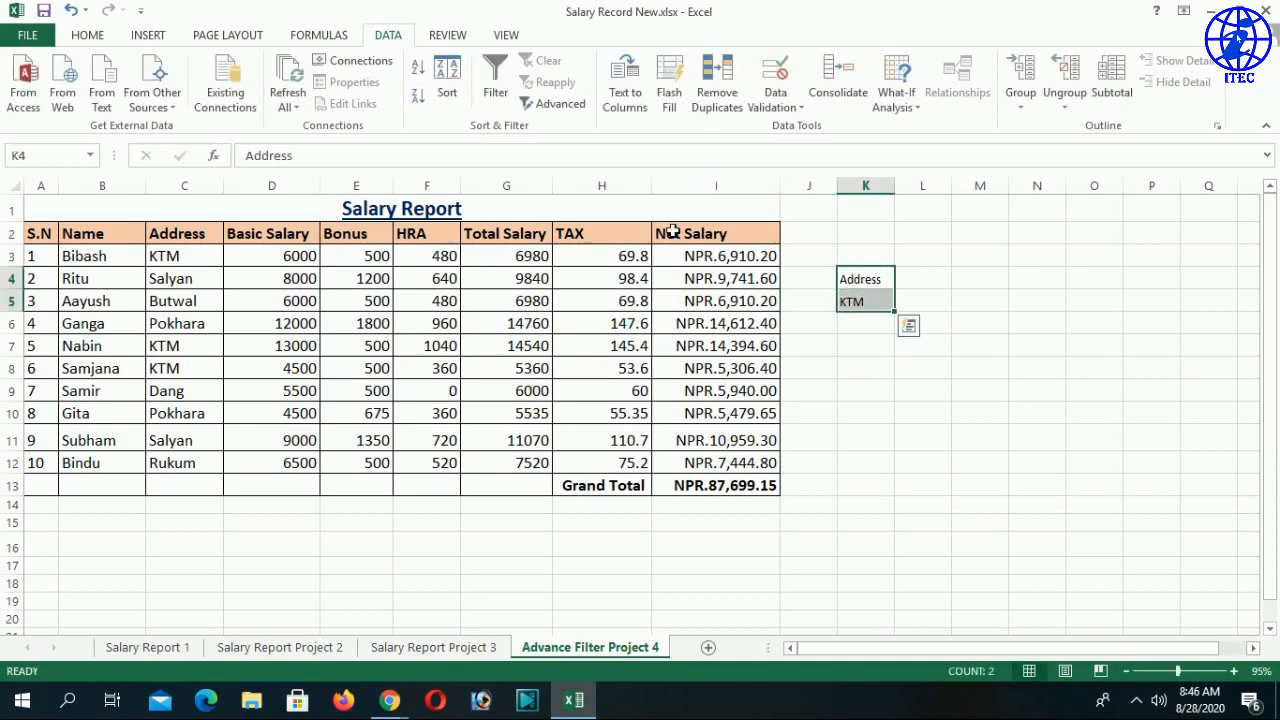
pyautogui.click(97, 37)
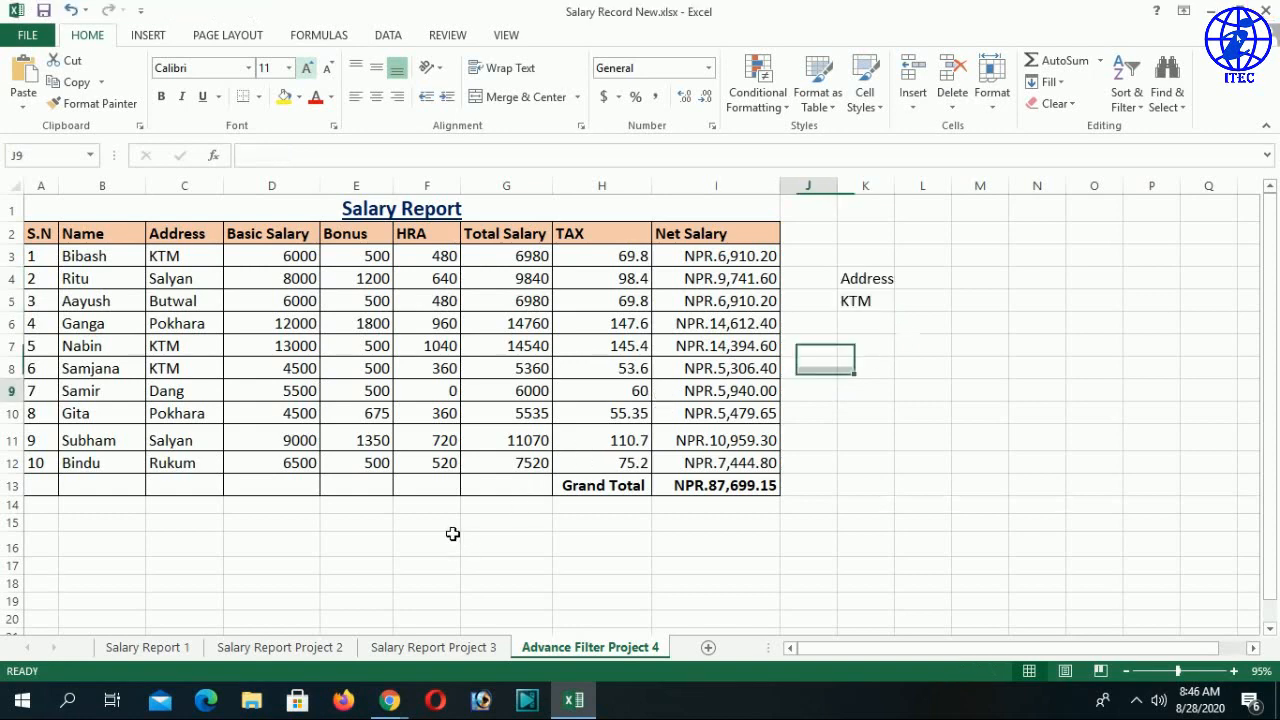
pyautogui.click(880, 260)
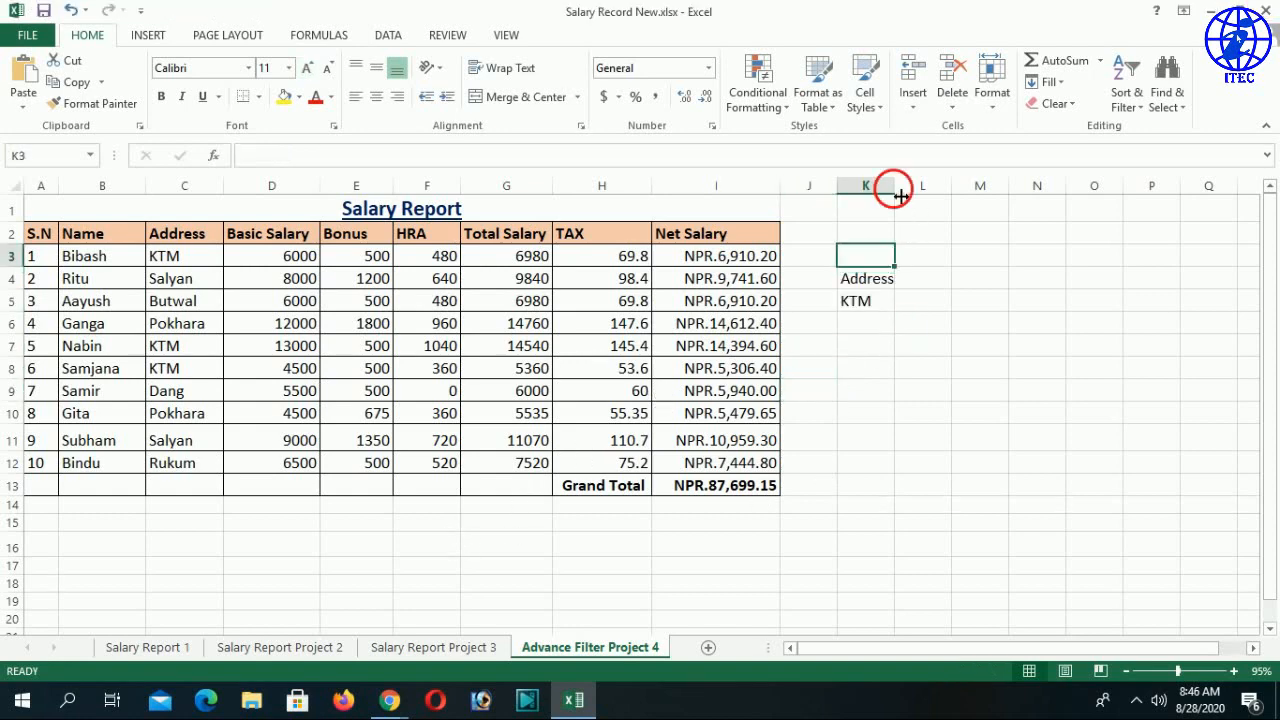
pyautogui.moveTo(895, 188); pyautogui.dragTo(908, 188)
pyautogui.click(630, 346)
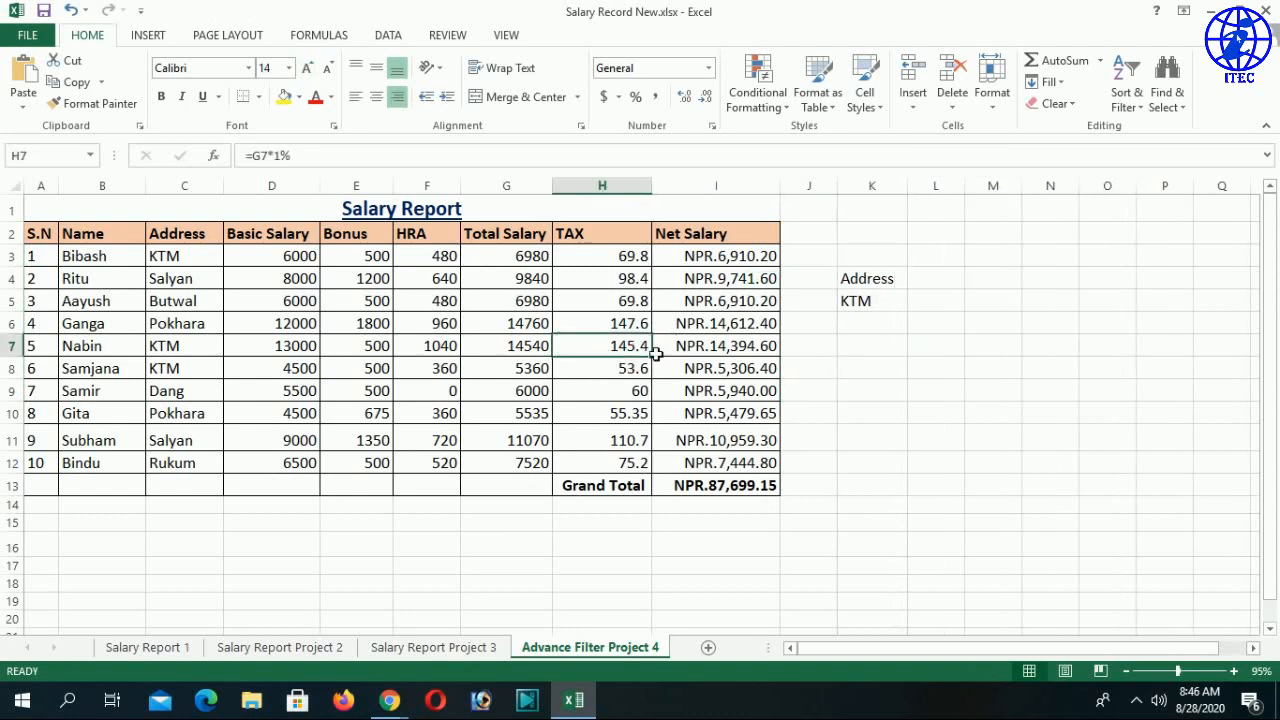
pyautogui.click(389, 36)
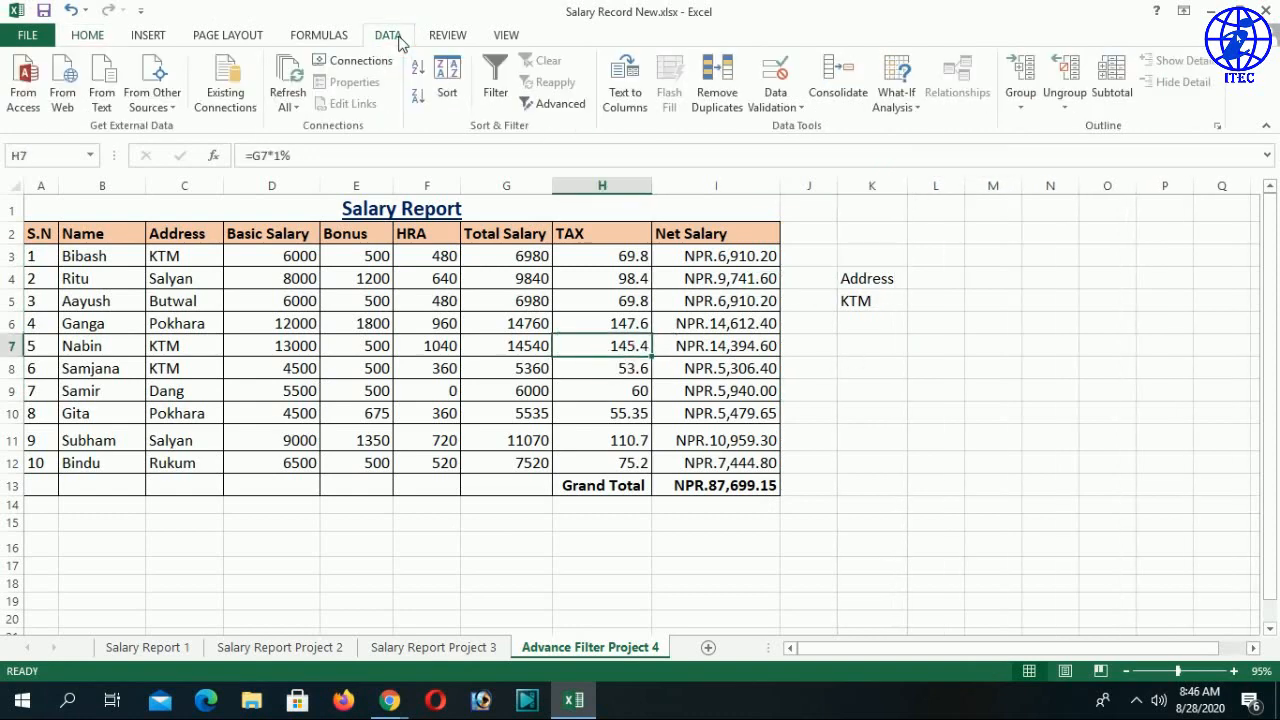
pyautogui.click(549, 103)
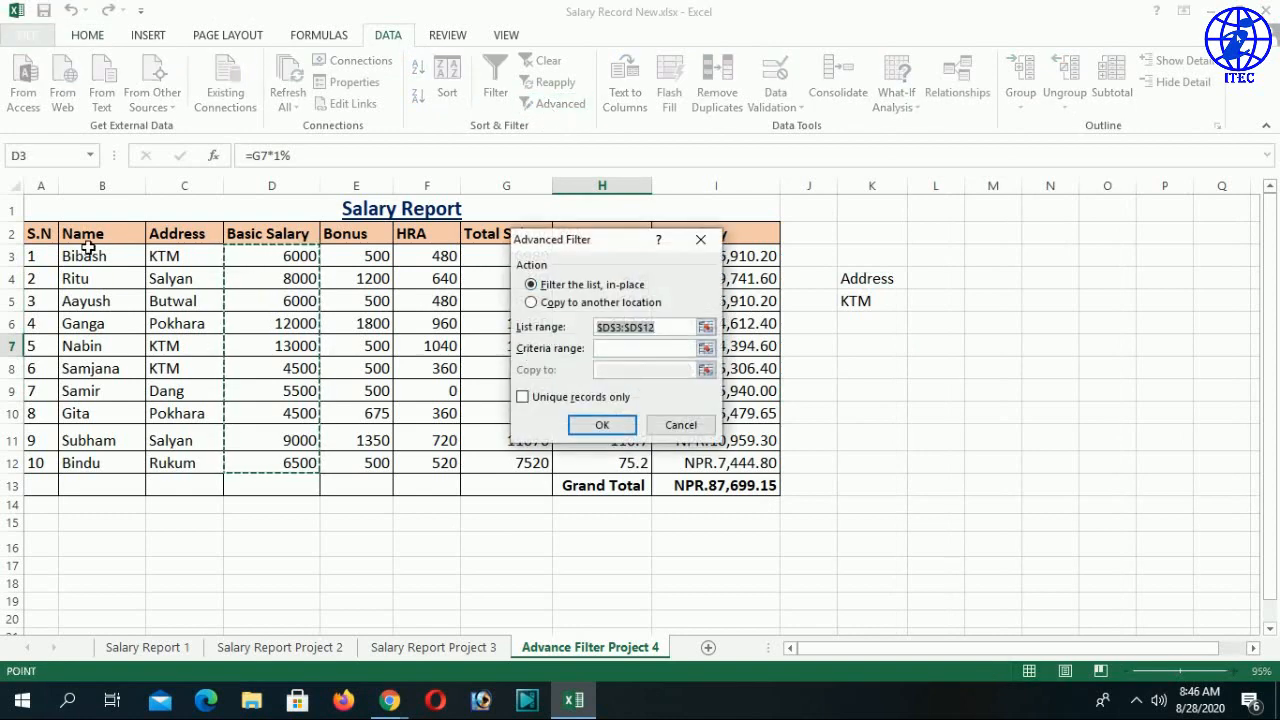
pyautogui.moveTo(43, 234); pyautogui.dragTo(728, 465)
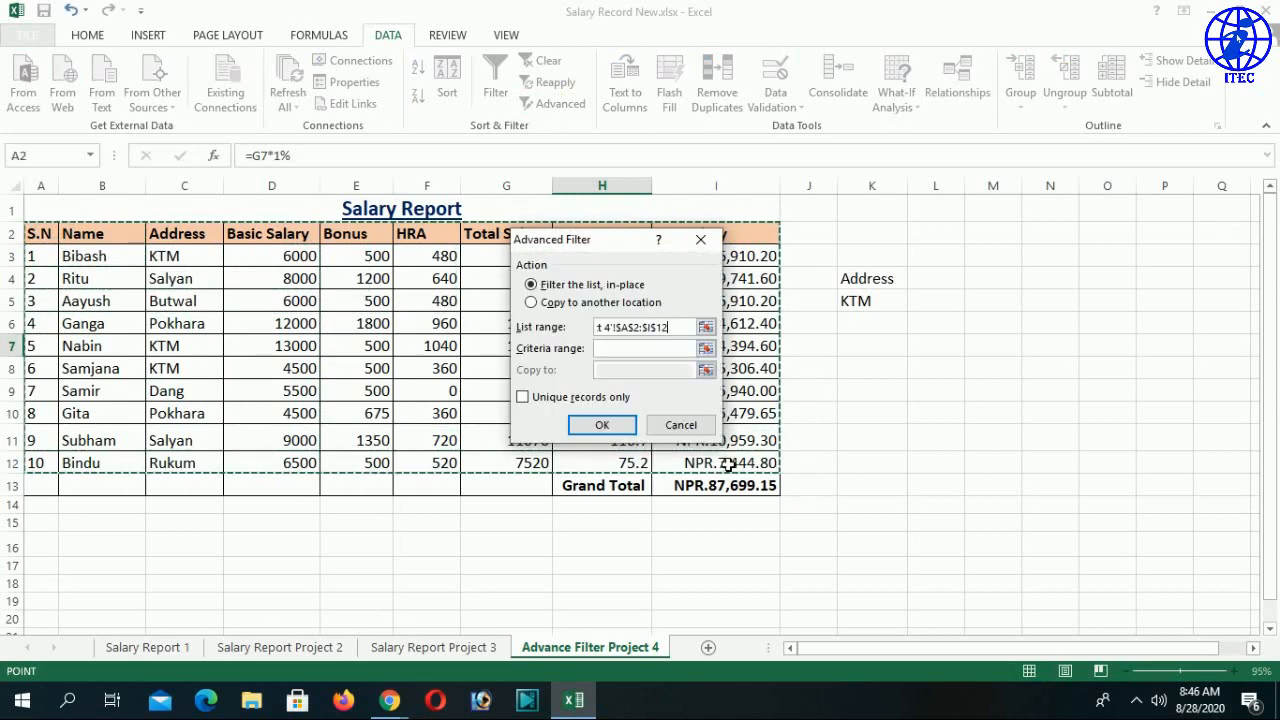
pyautogui.click(600, 348)
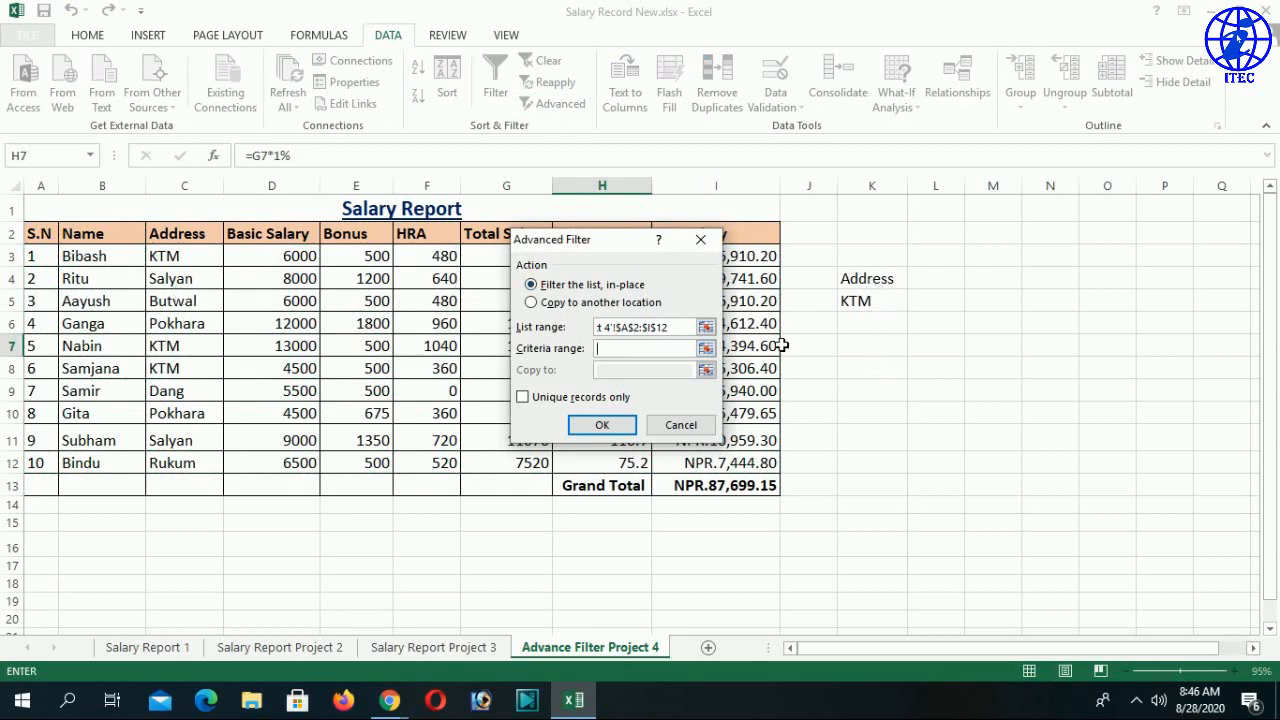
pyautogui.moveTo(882, 283); pyautogui.dragTo(884, 305)
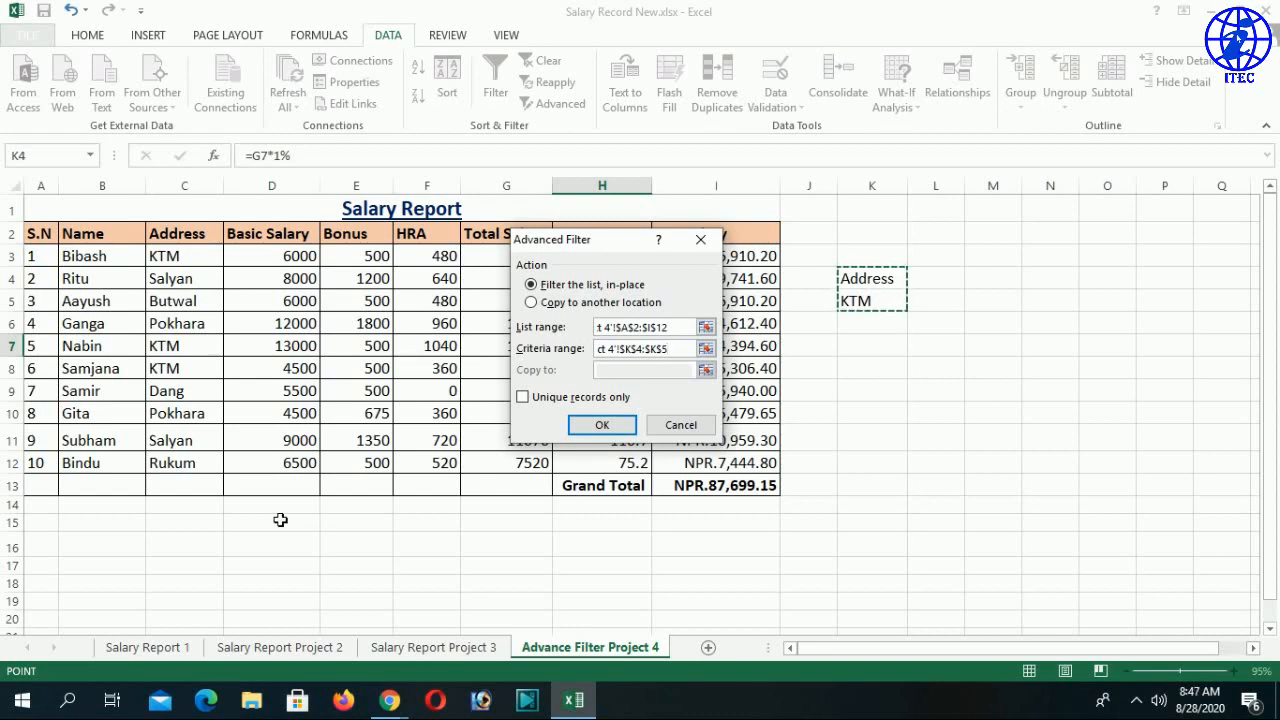
pyautogui.click(532, 302)
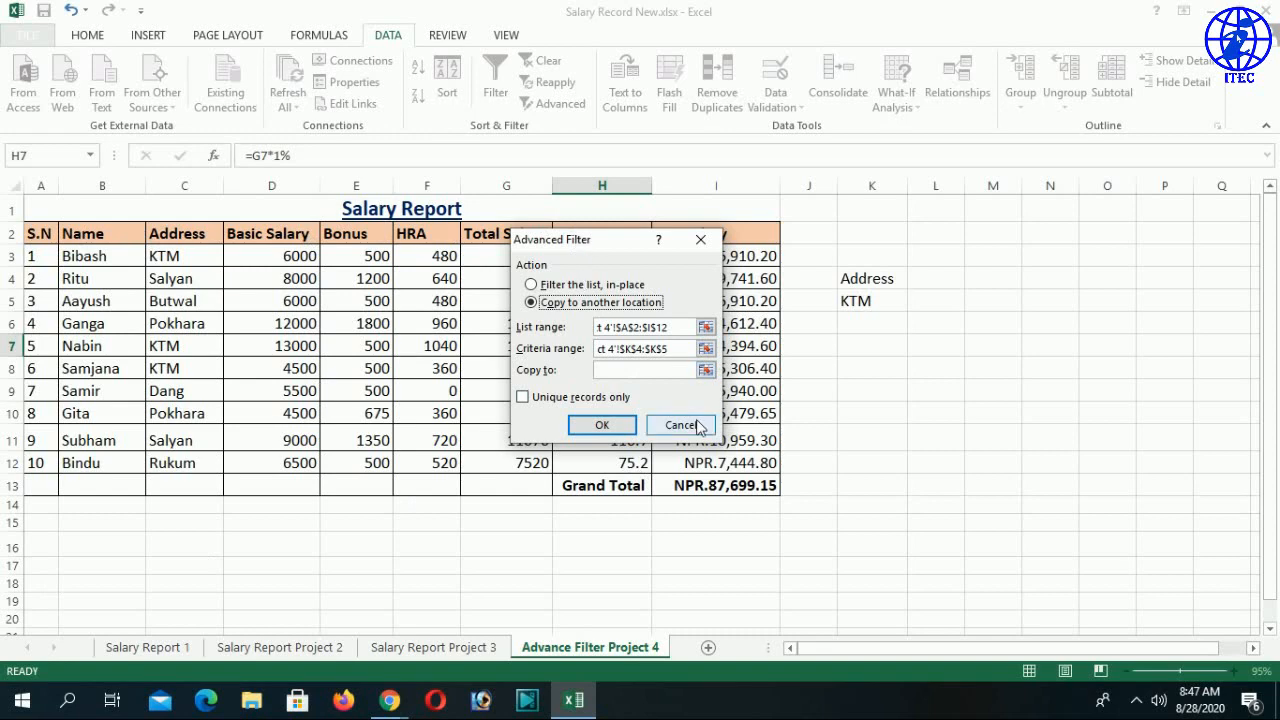
pyautogui.click(680, 425)
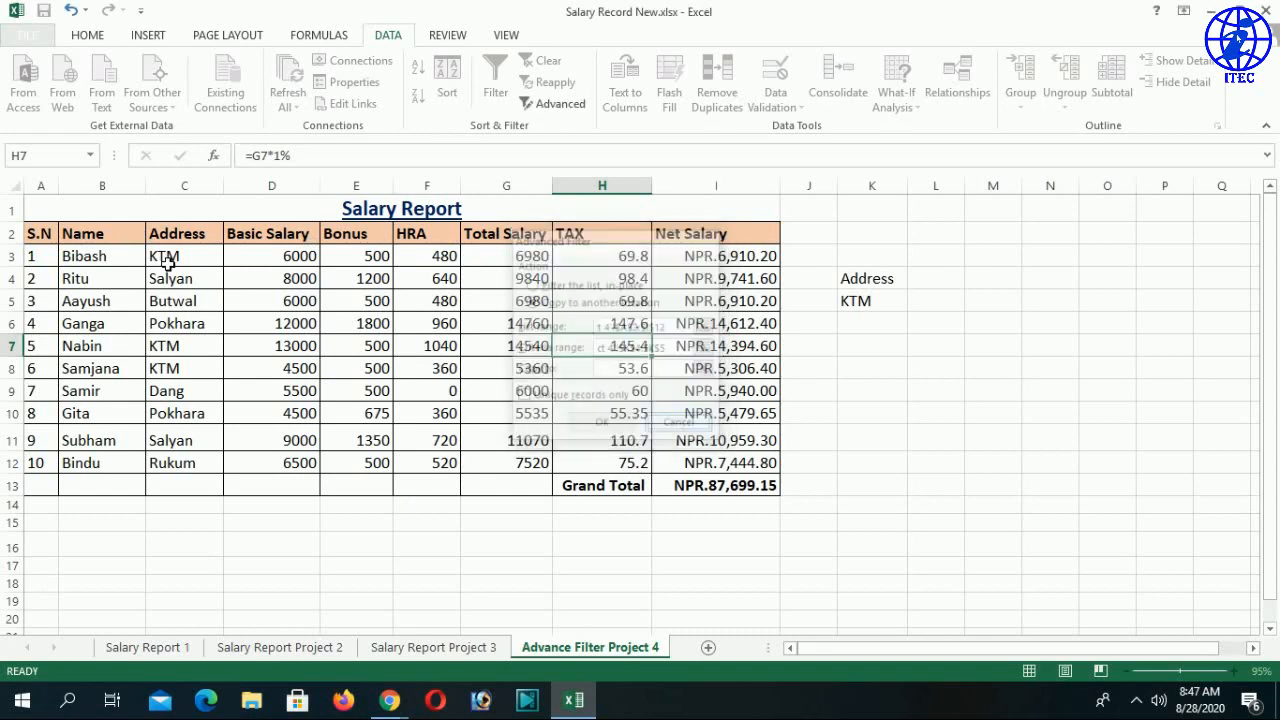
# Copy the salary table's header row A2:I2 to row 17, starting in cell A17
pyautogui.moveTo(40, 238); pyautogui.dragTo(700, 238)
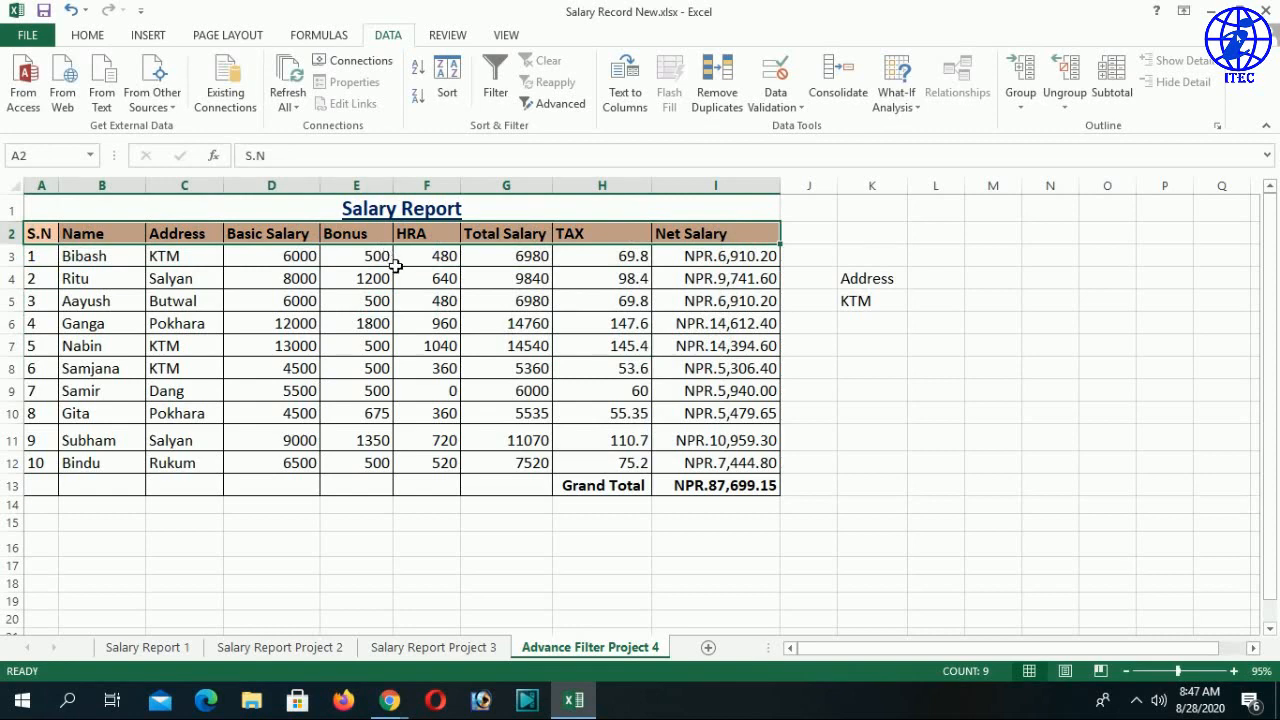
pyautogui.hotkey('ctrl', 'q')
pyautogui.click(503, 270)
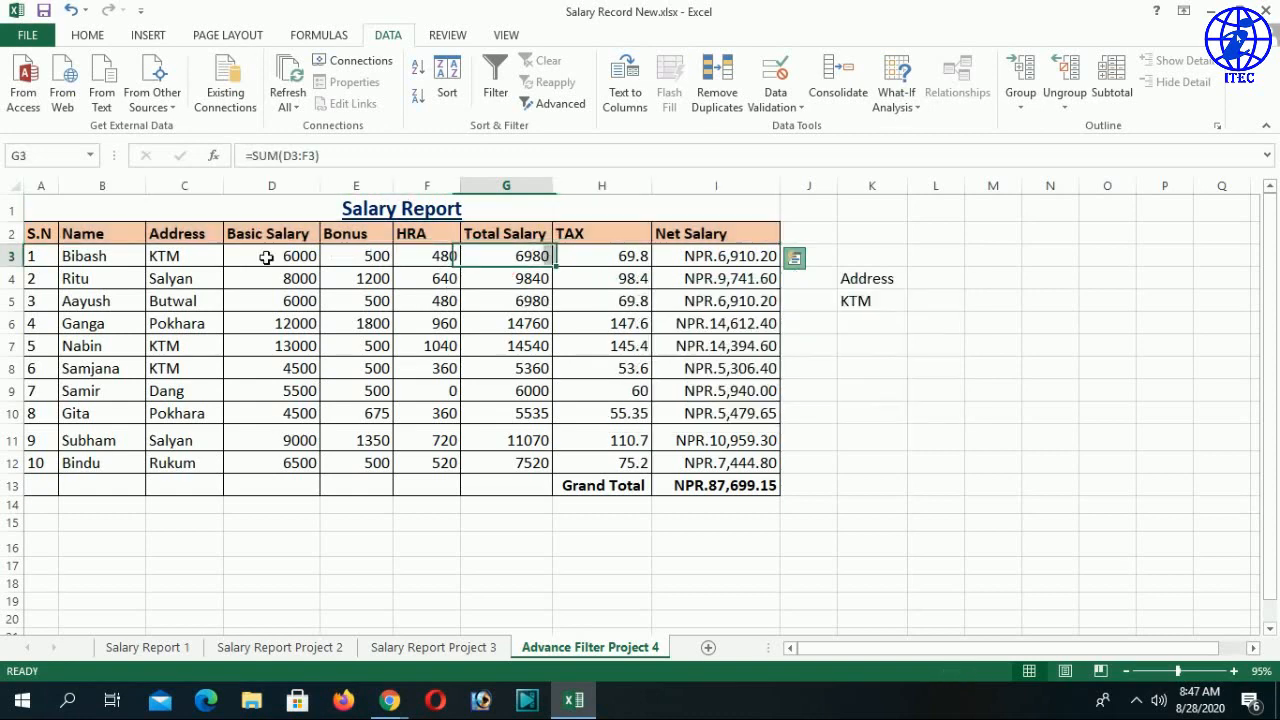
pyautogui.moveTo(40, 233); pyautogui.dragTo(766, 249)
pyautogui.hotkey('ctrl', 'c')
pyautogui.scroll(-4, 448, 371)
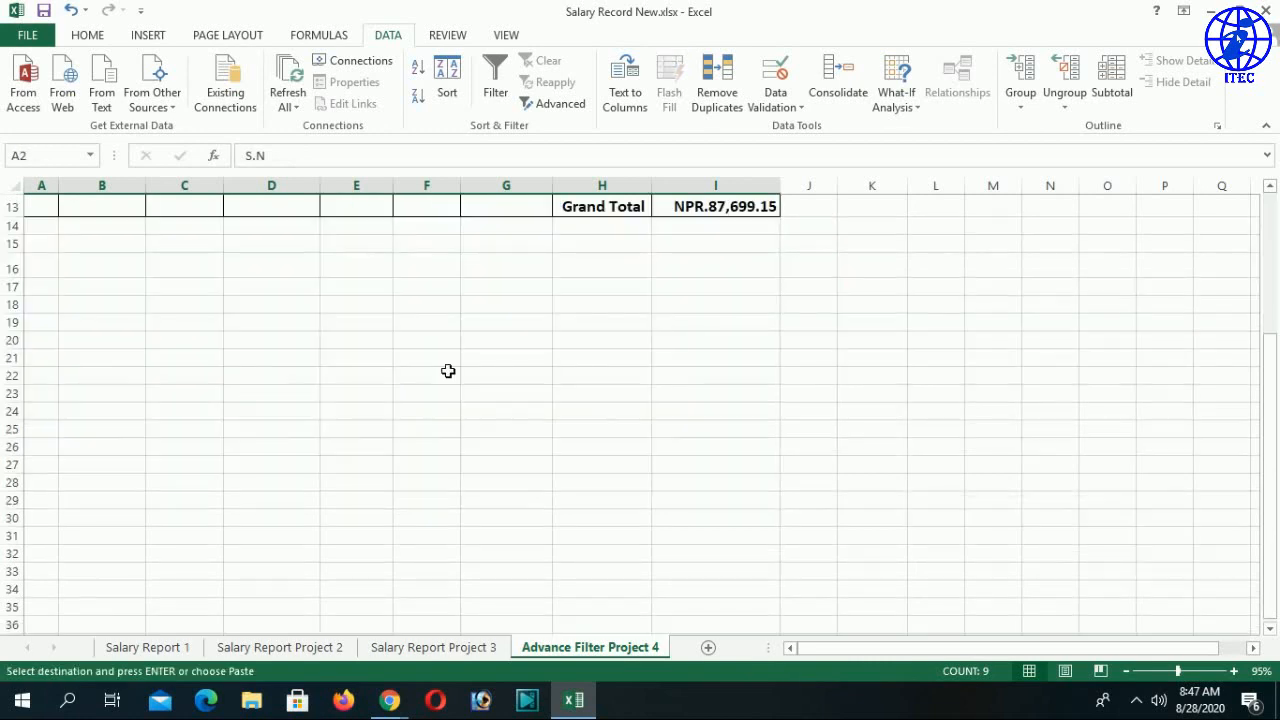
pyautogui.click(47, 292)
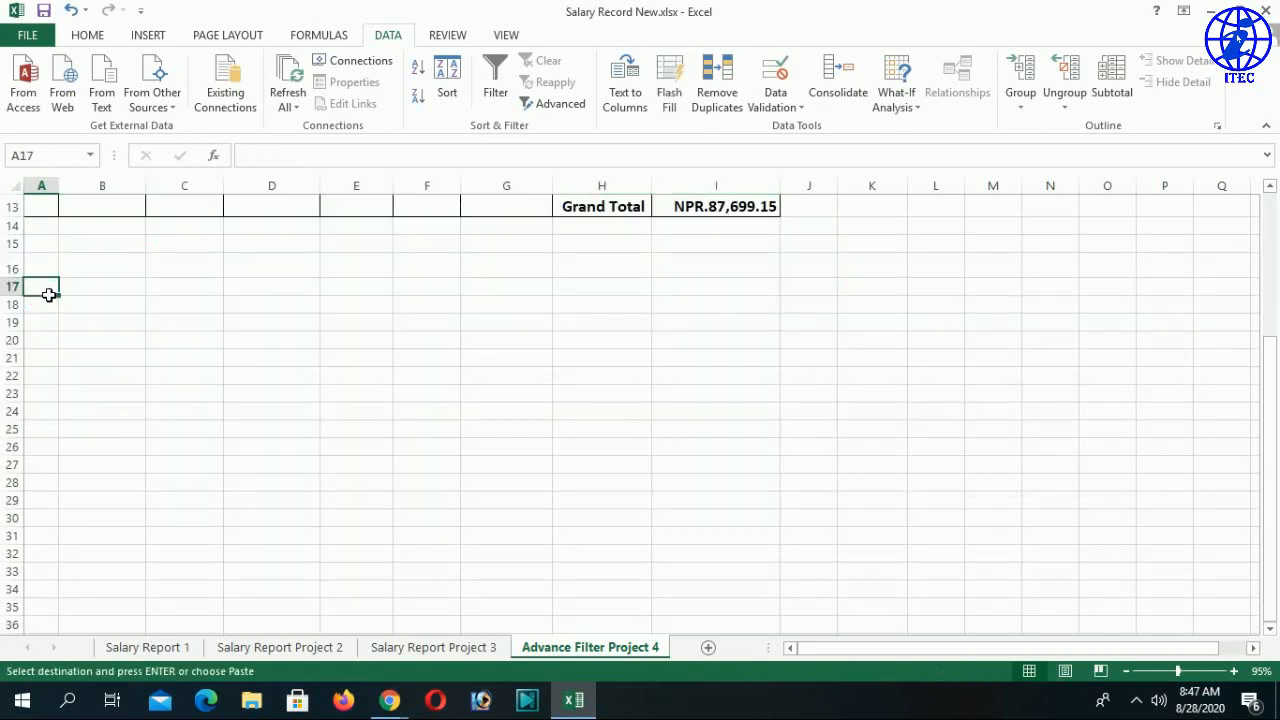
pyautogui.hotkey('ctrl', 'v')
pyautogui.scroll(4, 431, 424)
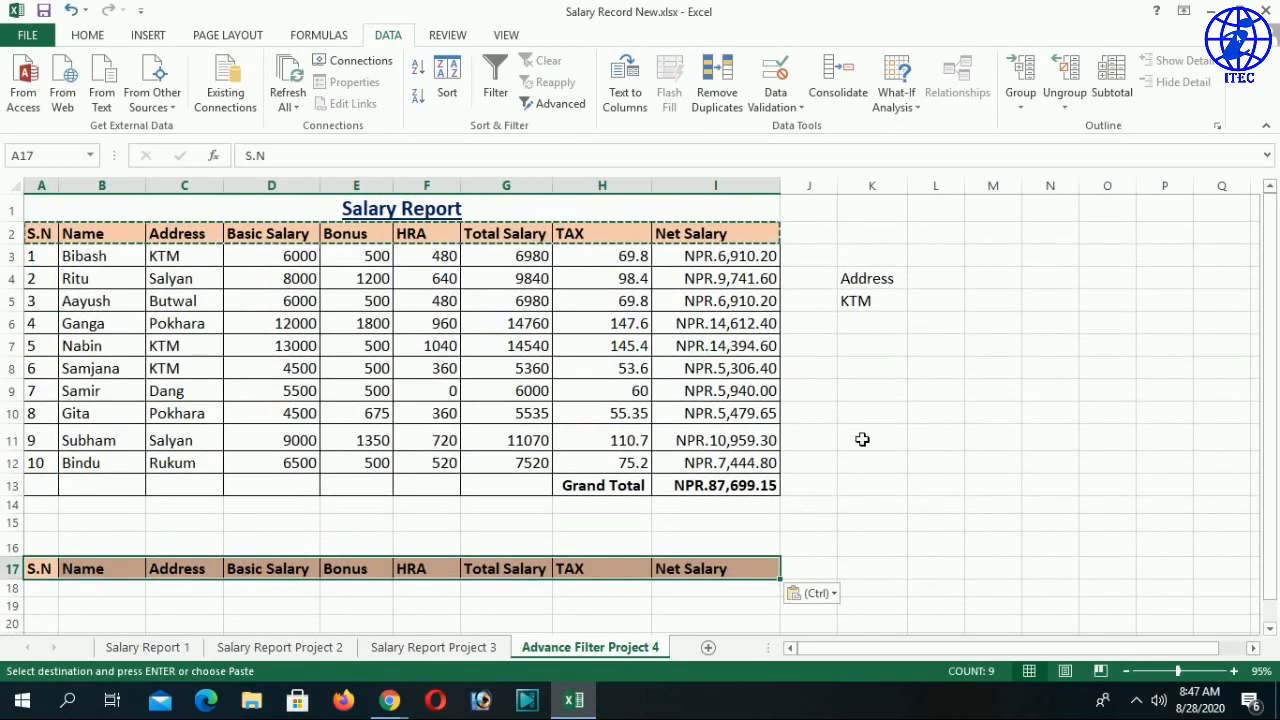
pyautogui.click(588, 326)
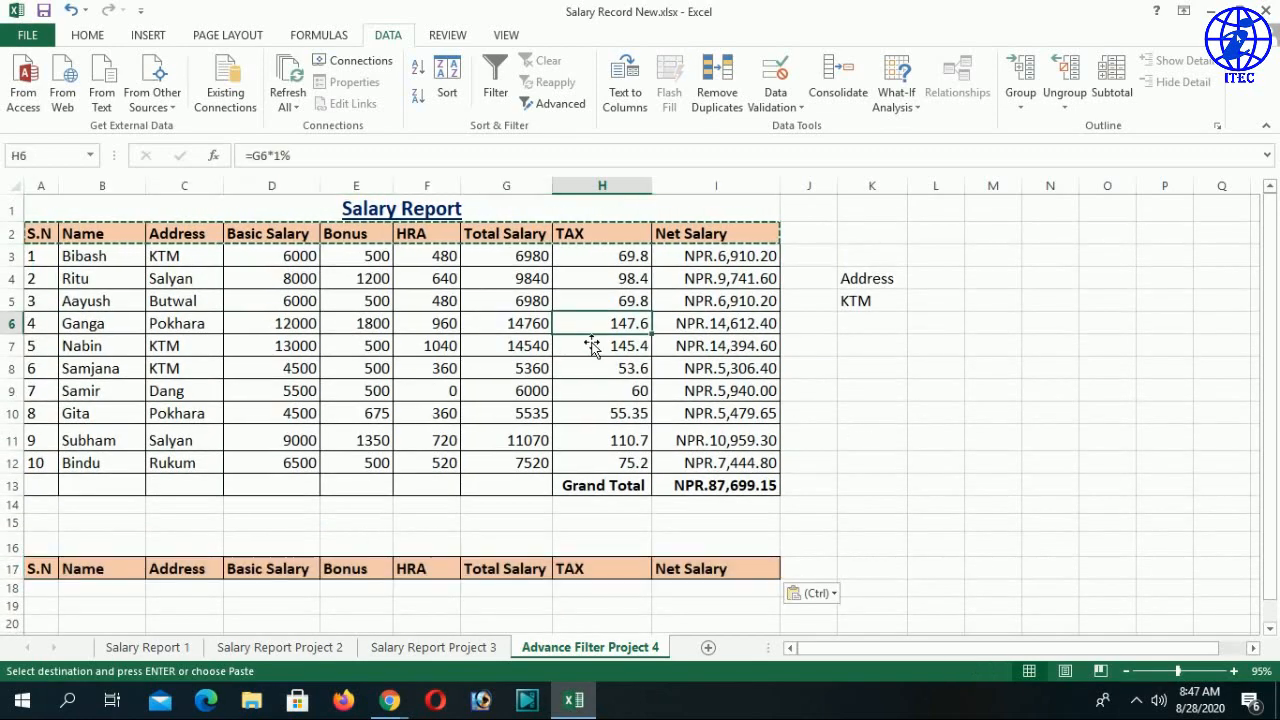
pyautogui.press('Escape')
# Set up an advanced filter with list range A2:I12 and criteria range K4:K5
pyautogui.click(221, 301)
pyautogui.click(366, 323)
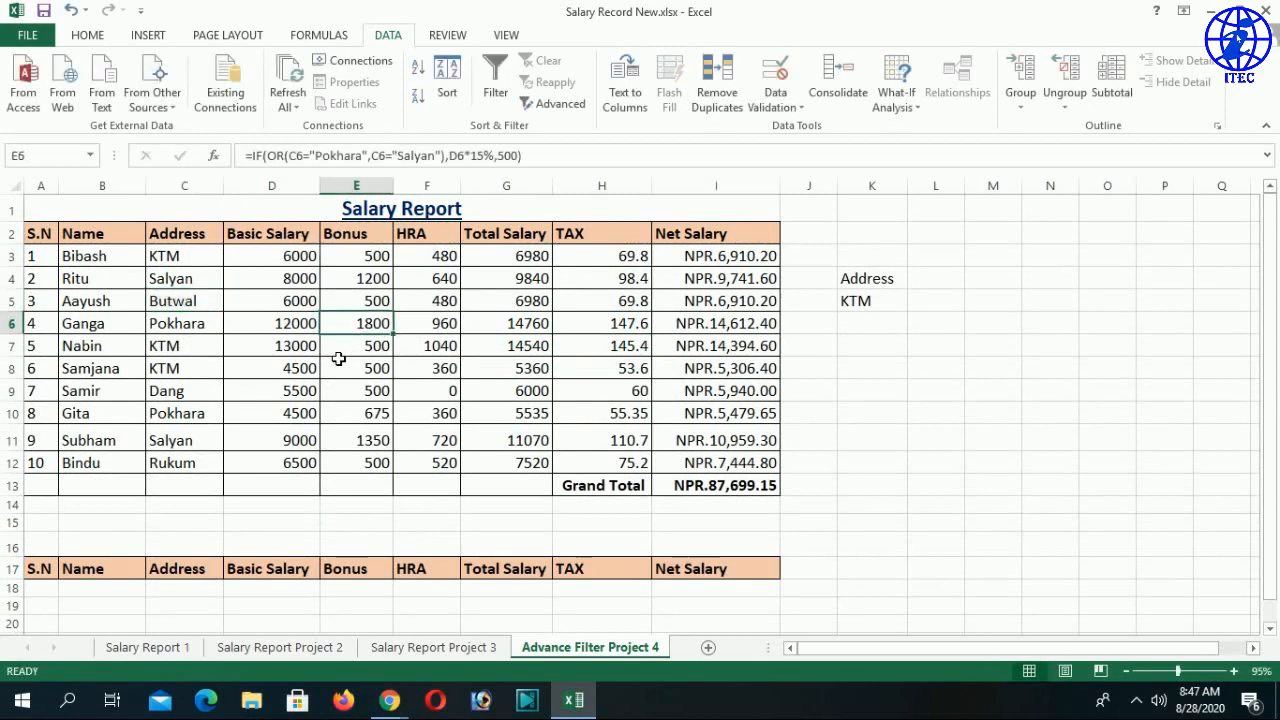
pyautogui.click(560, 104)
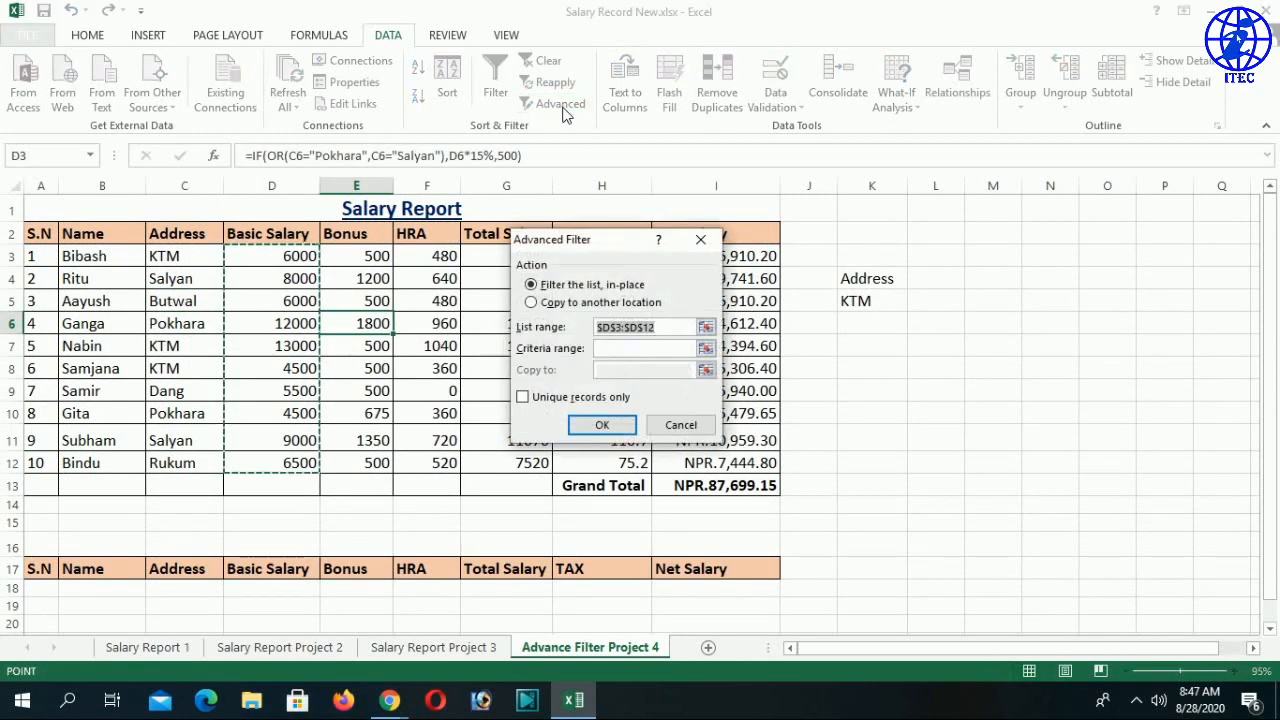
pyautogui.moveTo(40, 236); pyautogui.dragTo(790, 468)
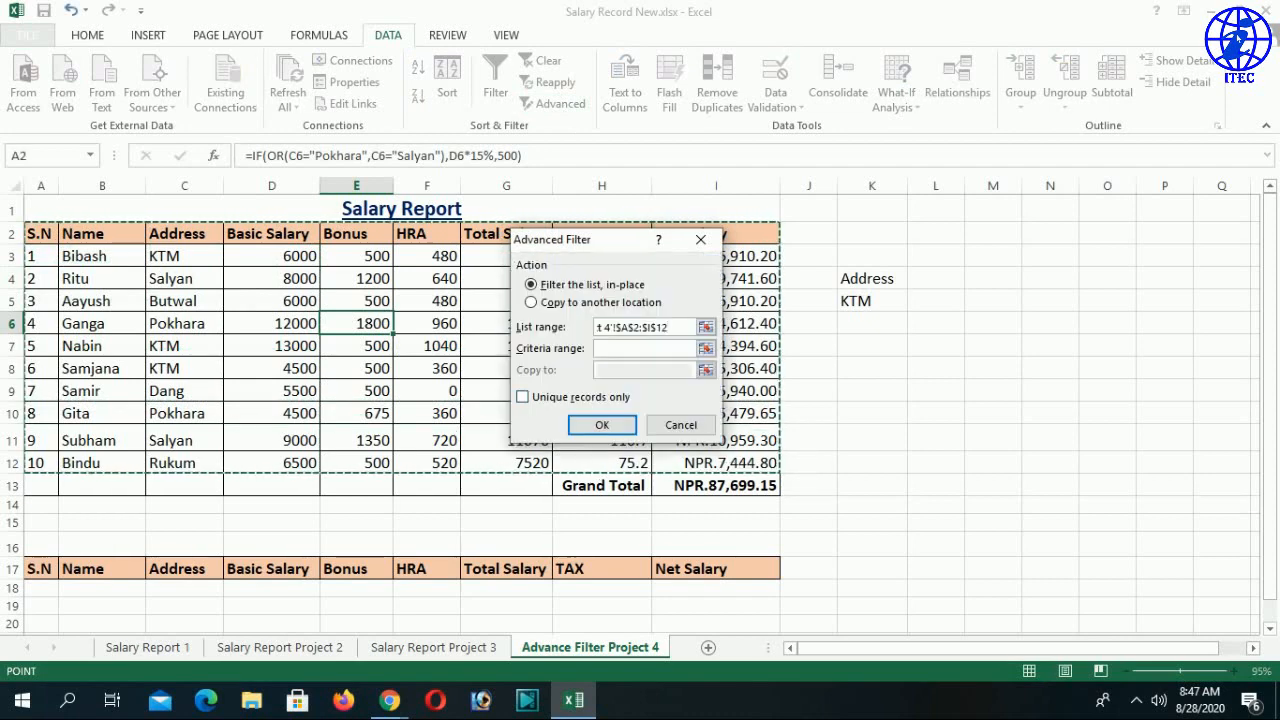
pyautogui.click(631, 348)
pyautogui.moveTo(886, 285); pyautogui.dragTo(862, 304)
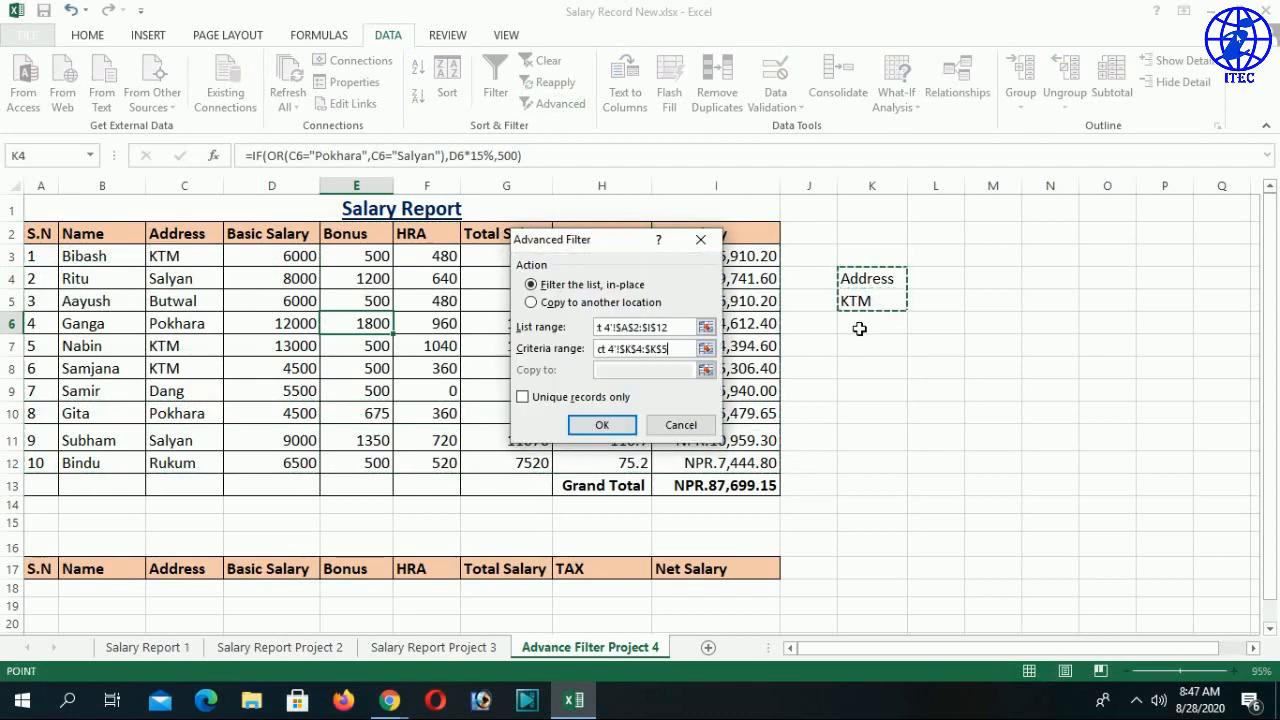
# Have the advanced filter copy its results to A17:I17 with unique records only, and run it
pyautogui.click(531, 302)
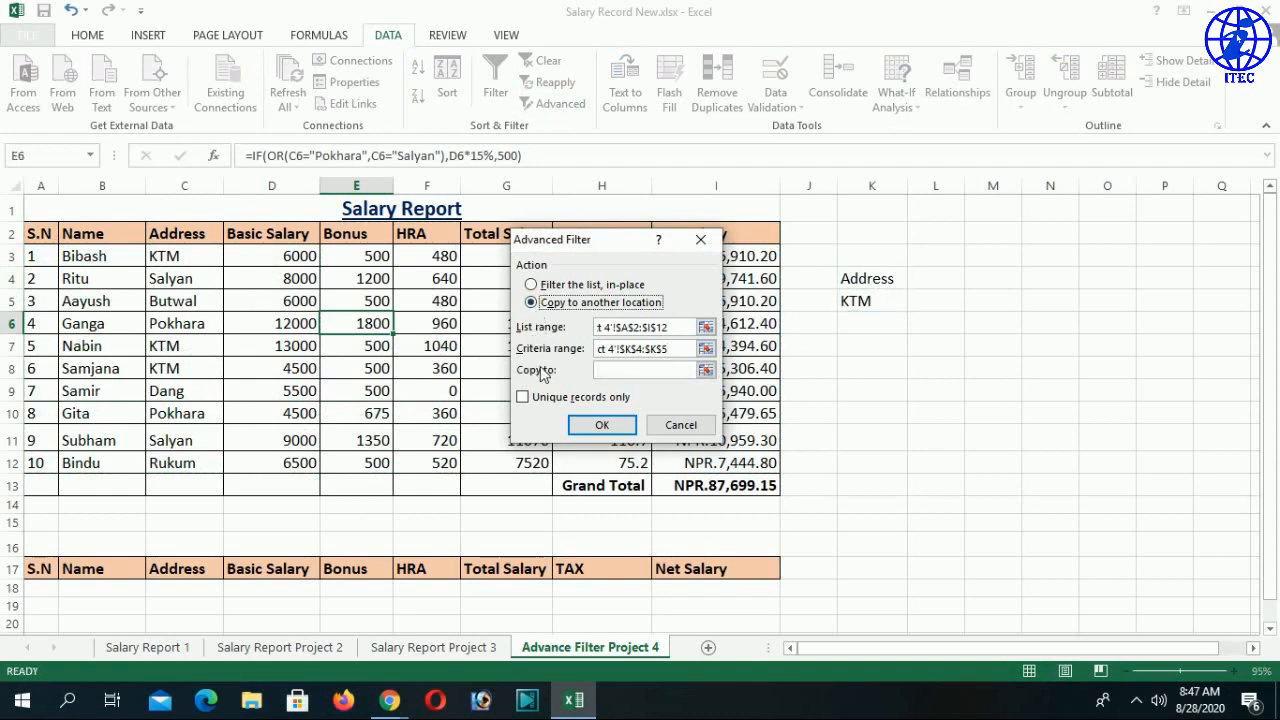
pyautogui.click(645, 370)
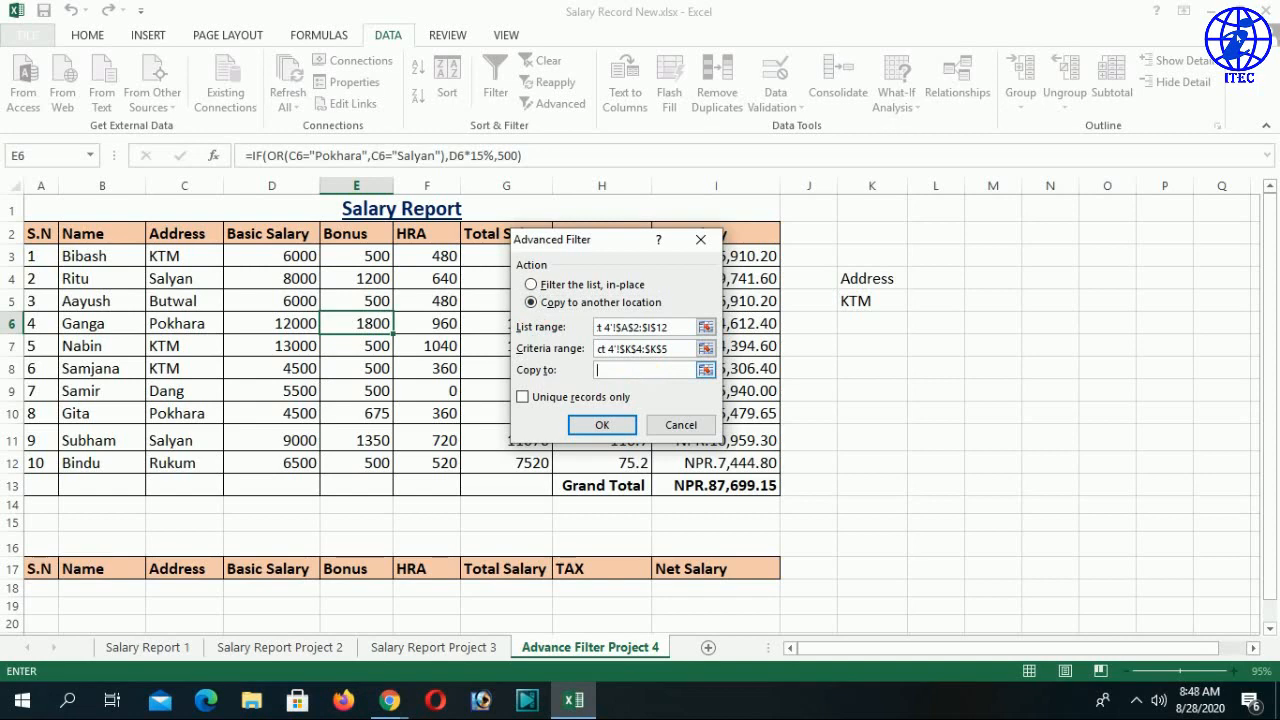
pyautogui.click(50, 570)
pyautogui.moveTo(55, 572); pyautogui.dragTo(677, 580)
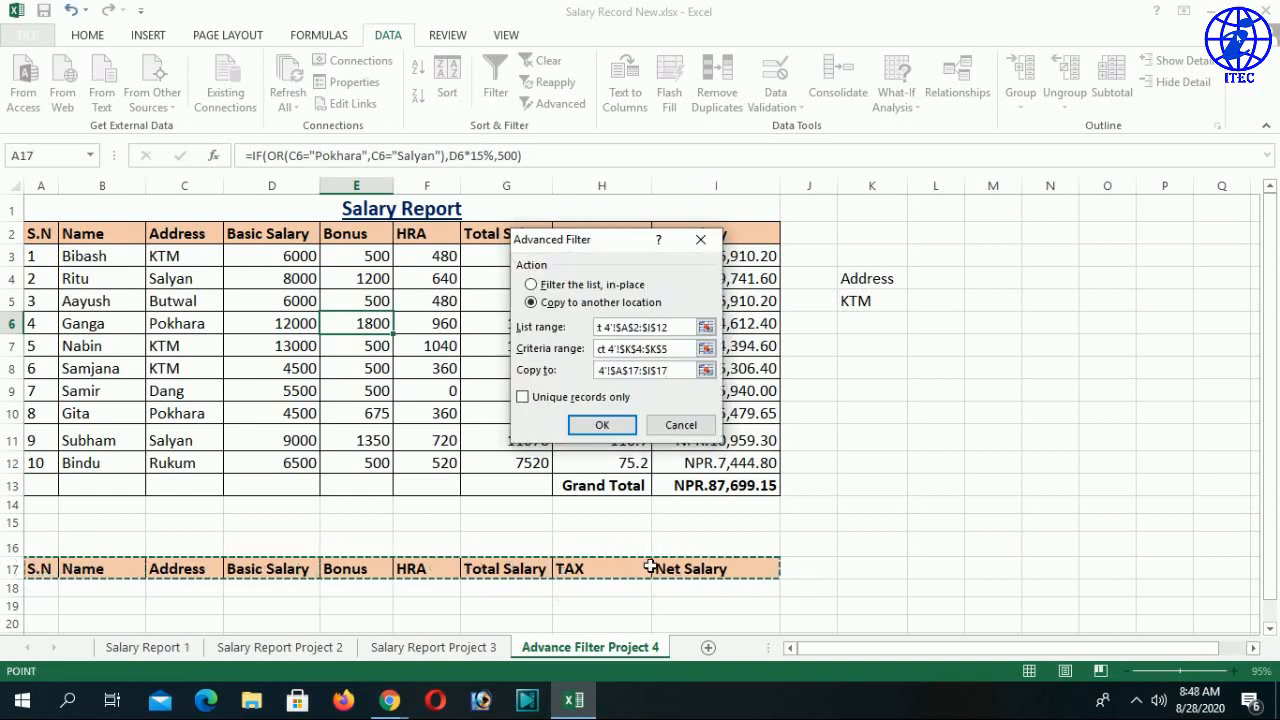
pyautogui.click(534, 399)
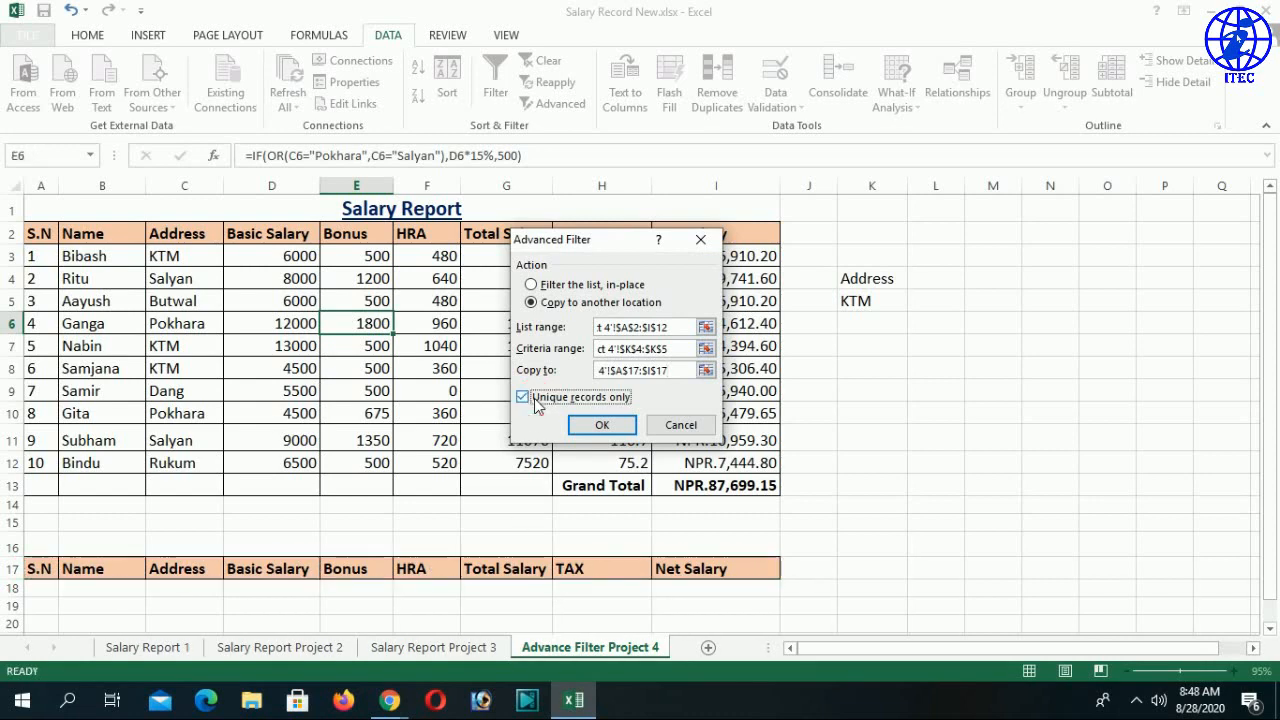
pyautogui.click(603, 426)
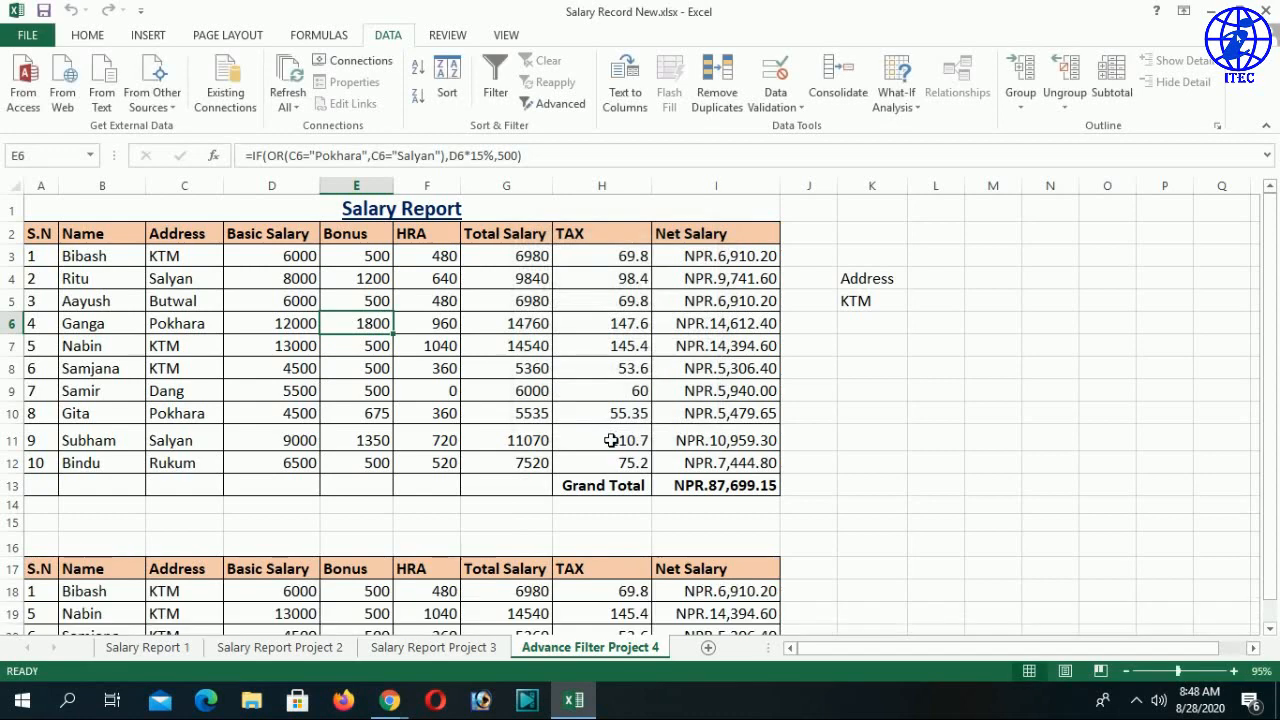
# Compare the extracted records under row 17 with the original salary table, and select the extracted block from A14 across to column I
pyautogui.scroll(-3, 610, 444)
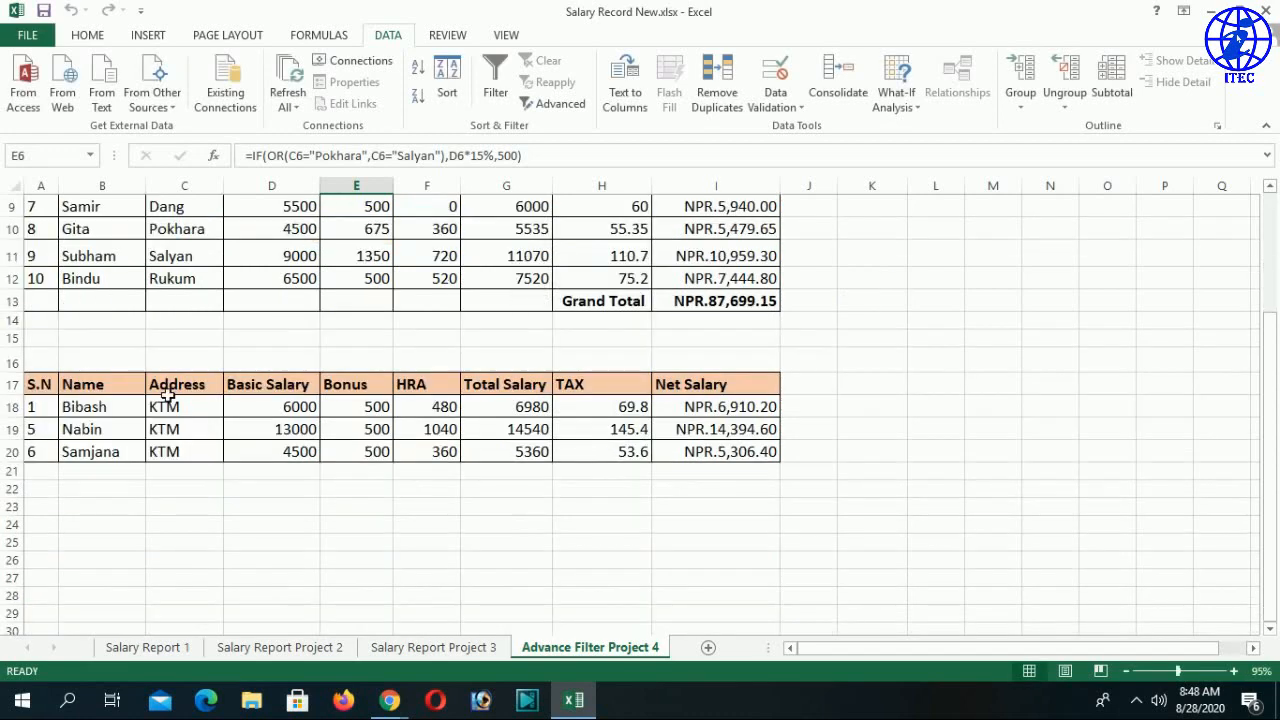
pyautogui.scroll(3, 200, 268)
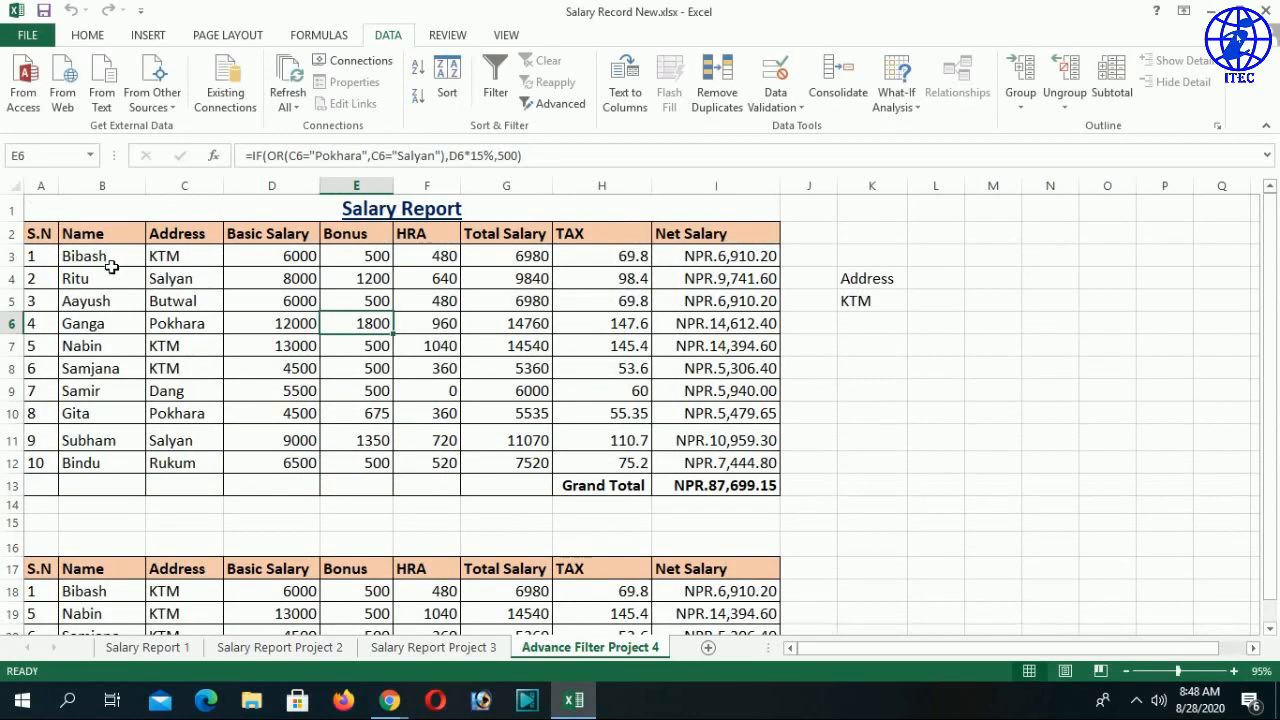
pyautogui.scroll(-3, 201, 316)
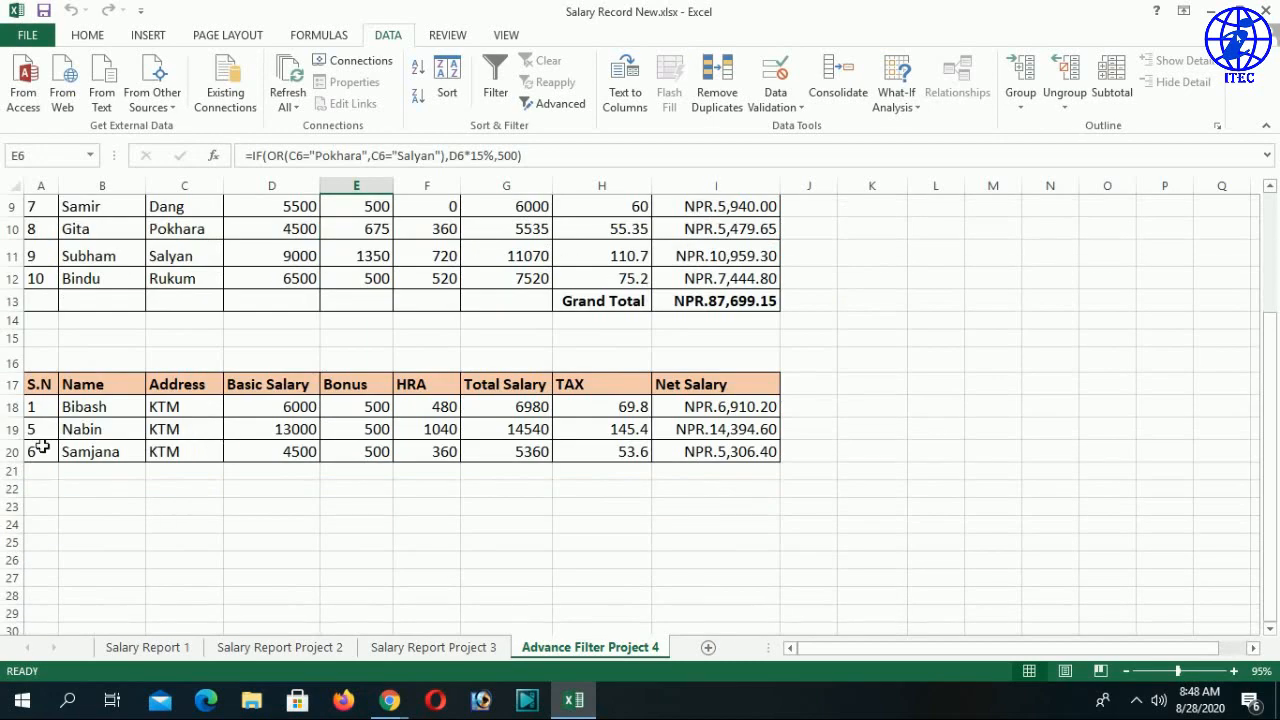
pyautogui.scroll(3, 193, 442)
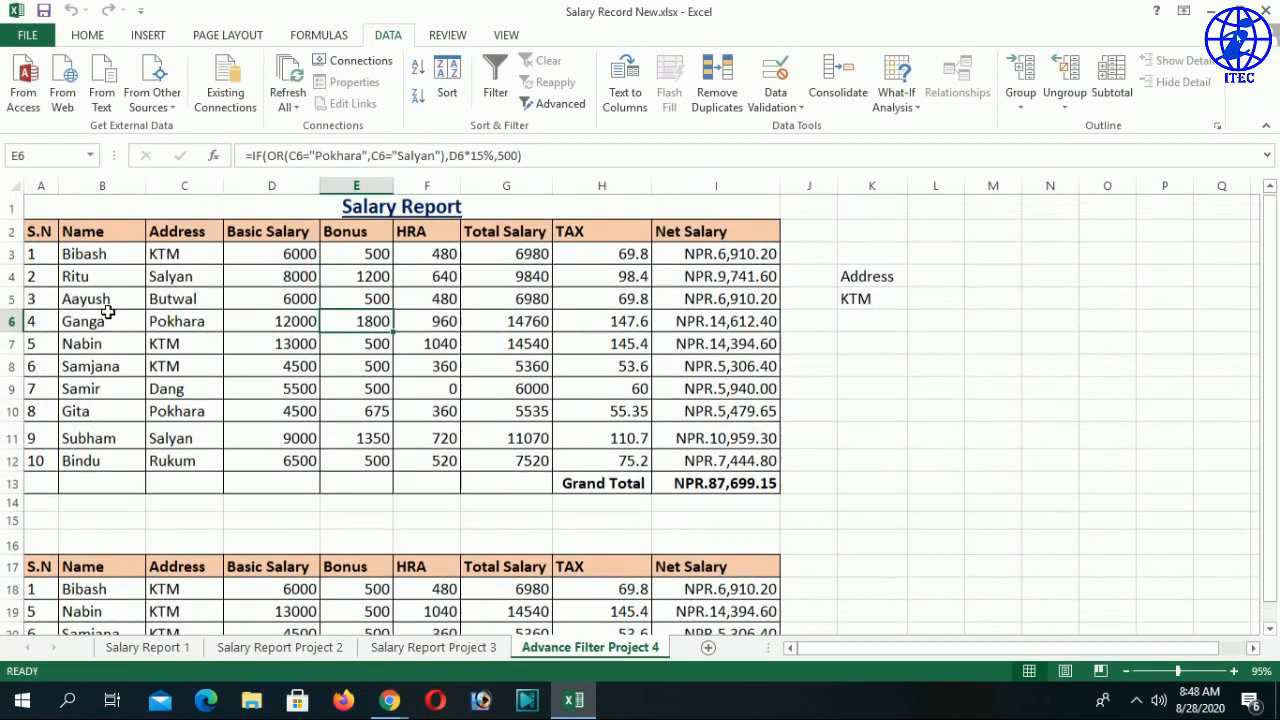
pyautogui.scroll(-2, 140, 460)
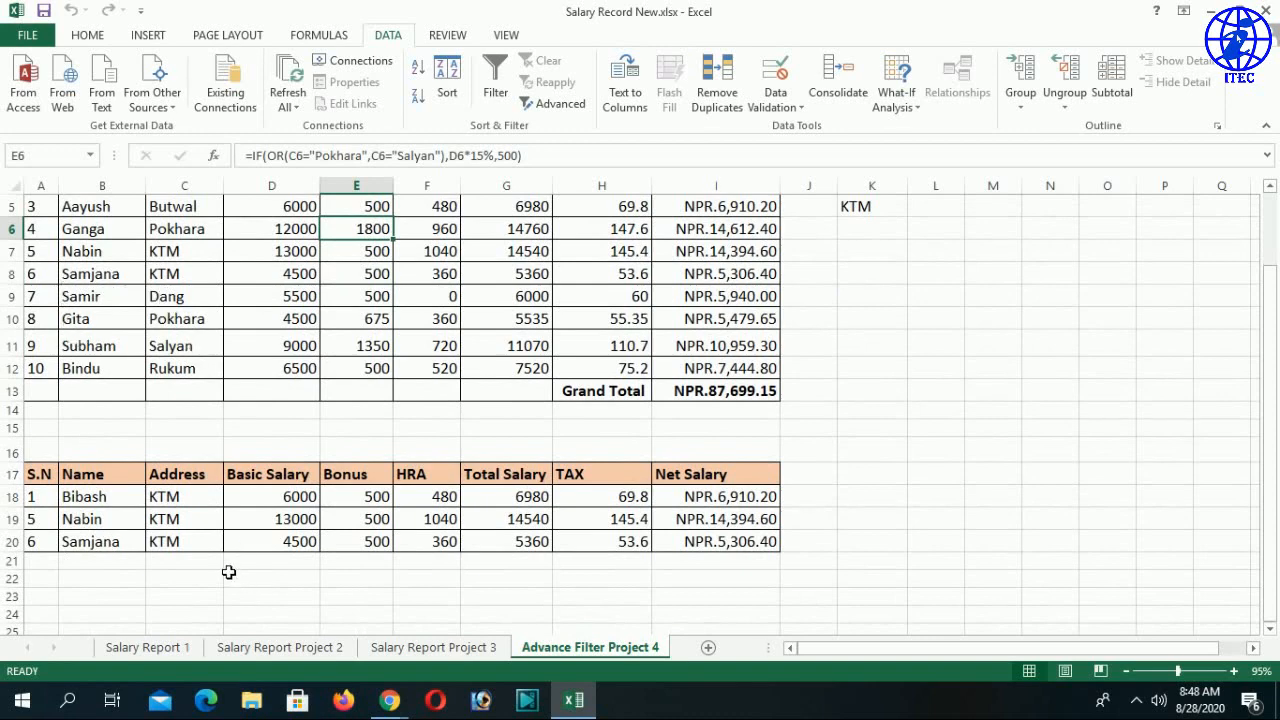
pyautogui.scroll(2, 423, 483)
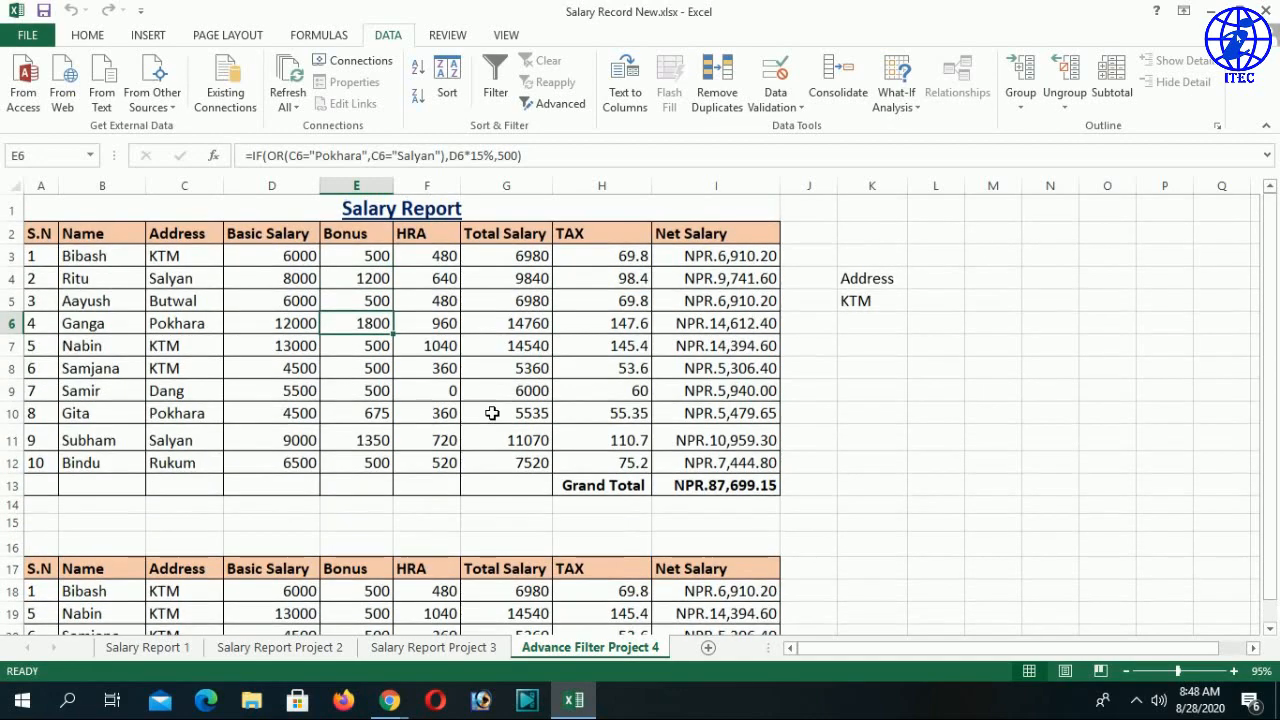
pyautogui.scroll(-2, 272, 476)
pyautogui.scroll(-3, 34, 437)
pyautogui.moveTo(40, 225); pyautogui.dragTo(728, 457)
pyautogui.scroll(7, 728, 460)
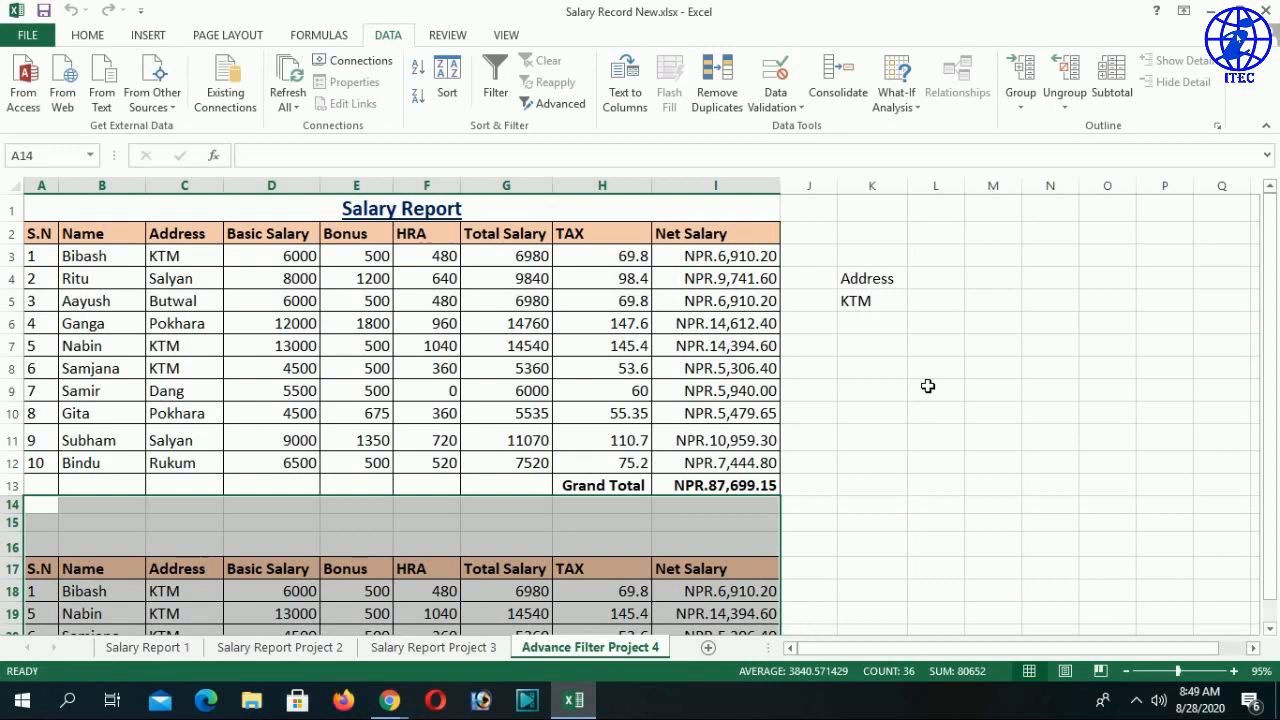
# Replace the criteria heading in K4 with Basic Salary
pyautogui.click(320, 284)
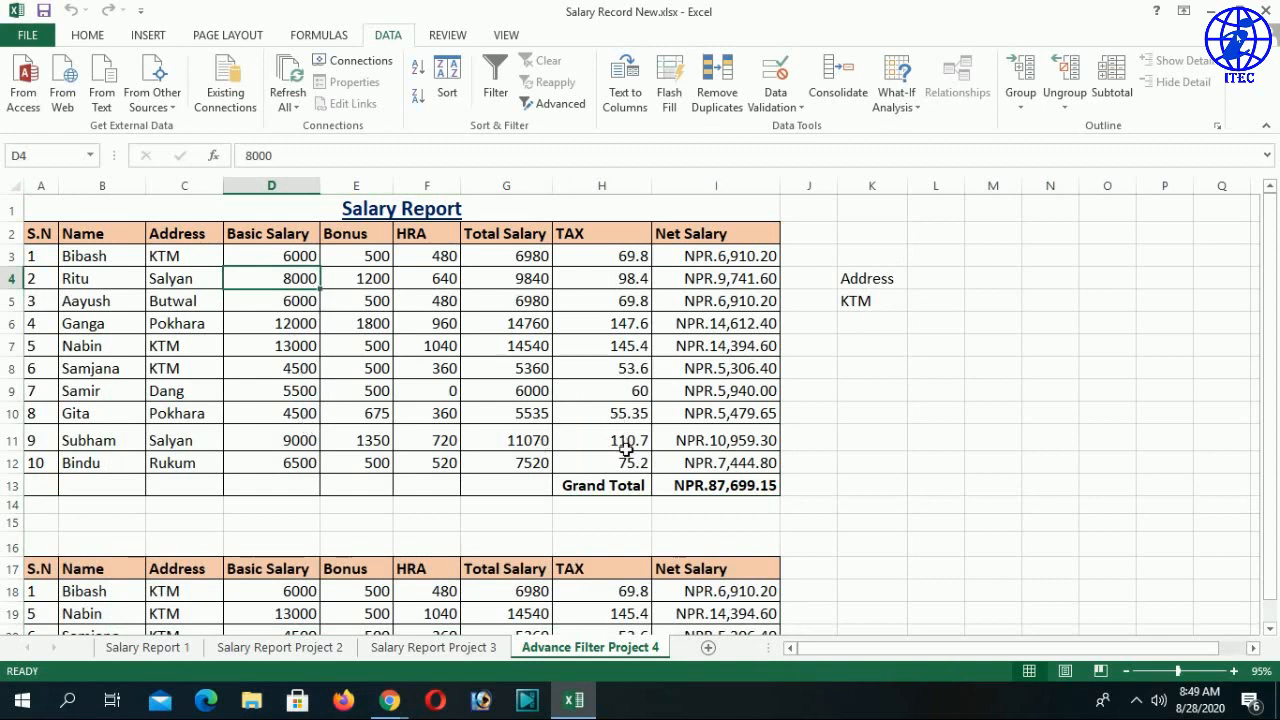
pyautogui.click(892, 286)
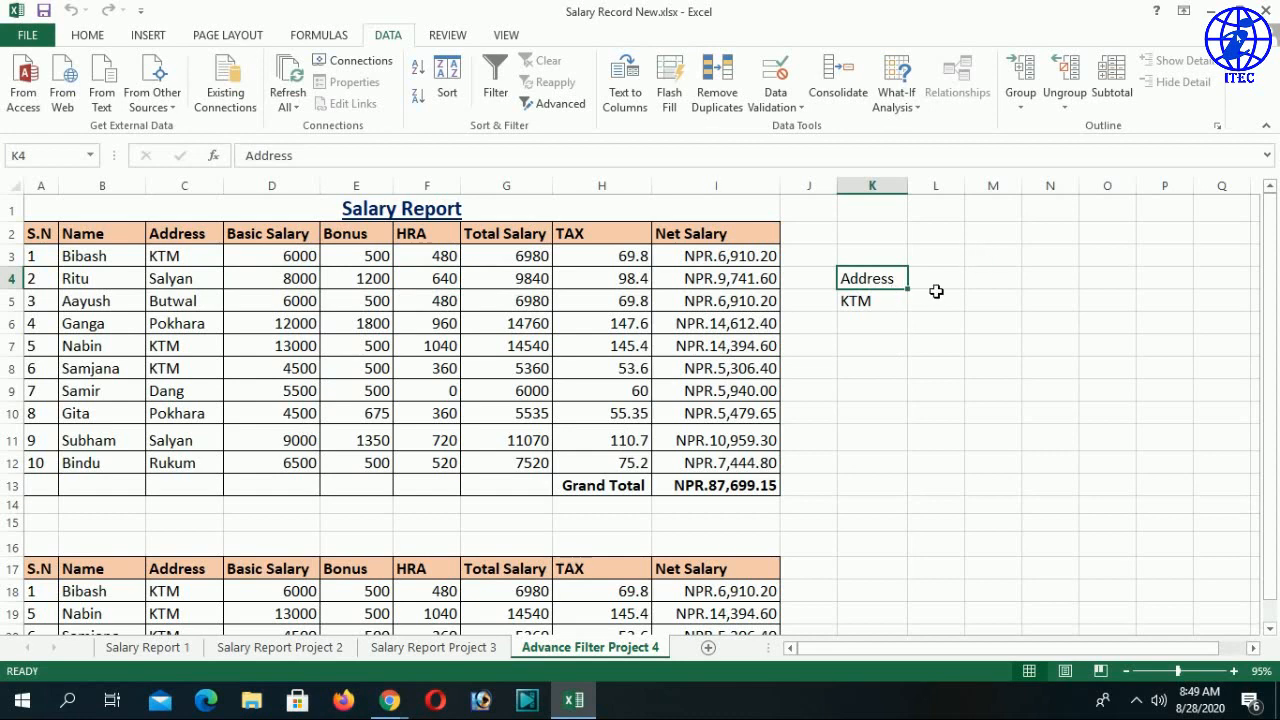
pyautogui.click(937, 290)
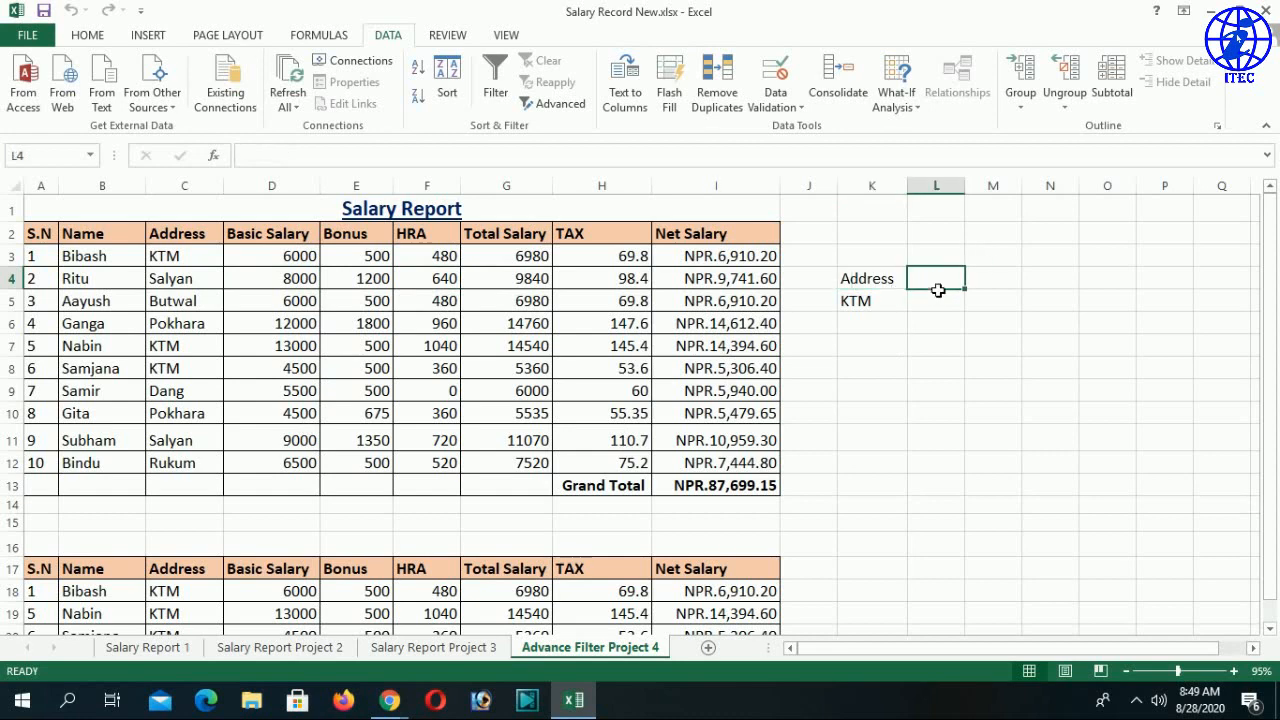
pyautogui.click(878, 284)
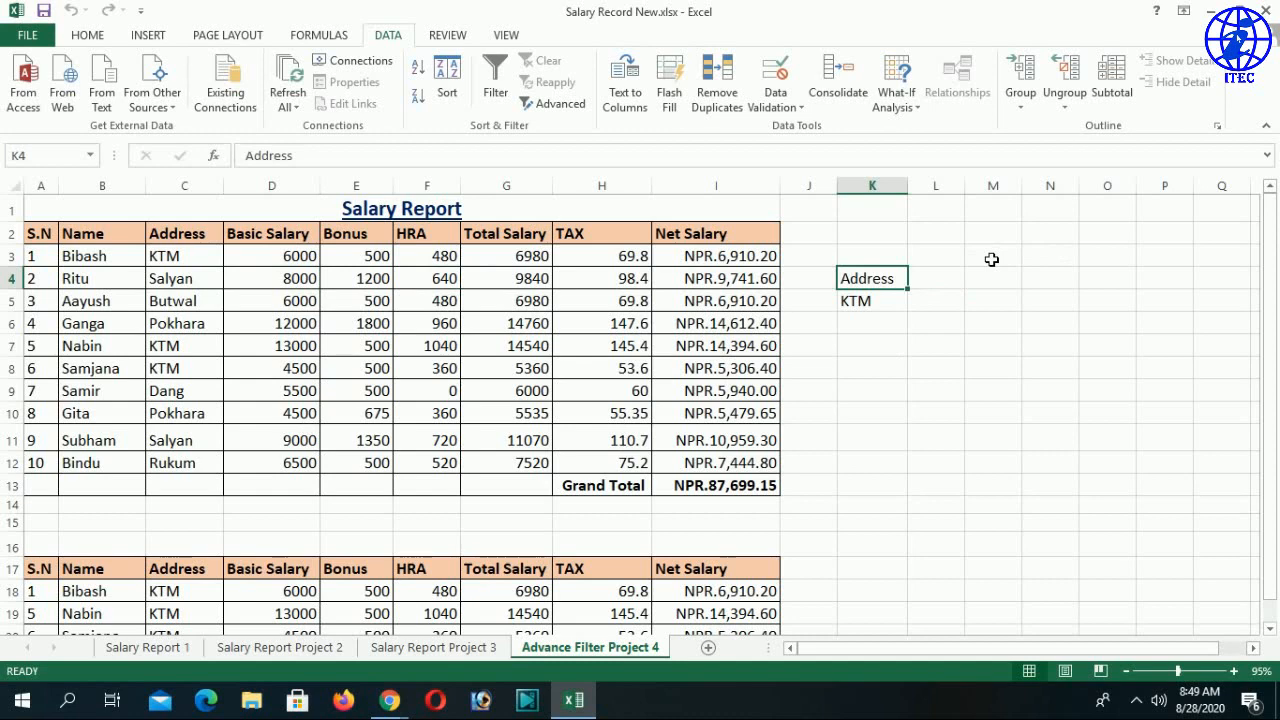
pyautogui.write('Ba')
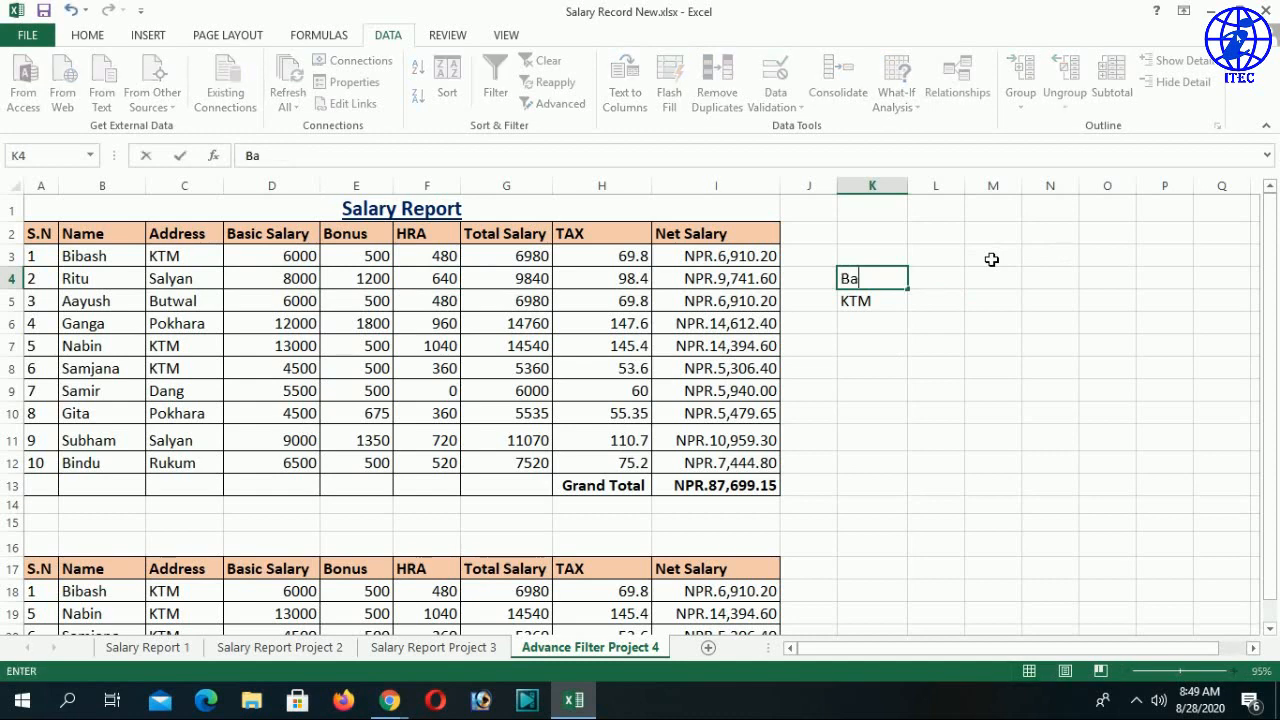
pyautogui.write('sic Salary')
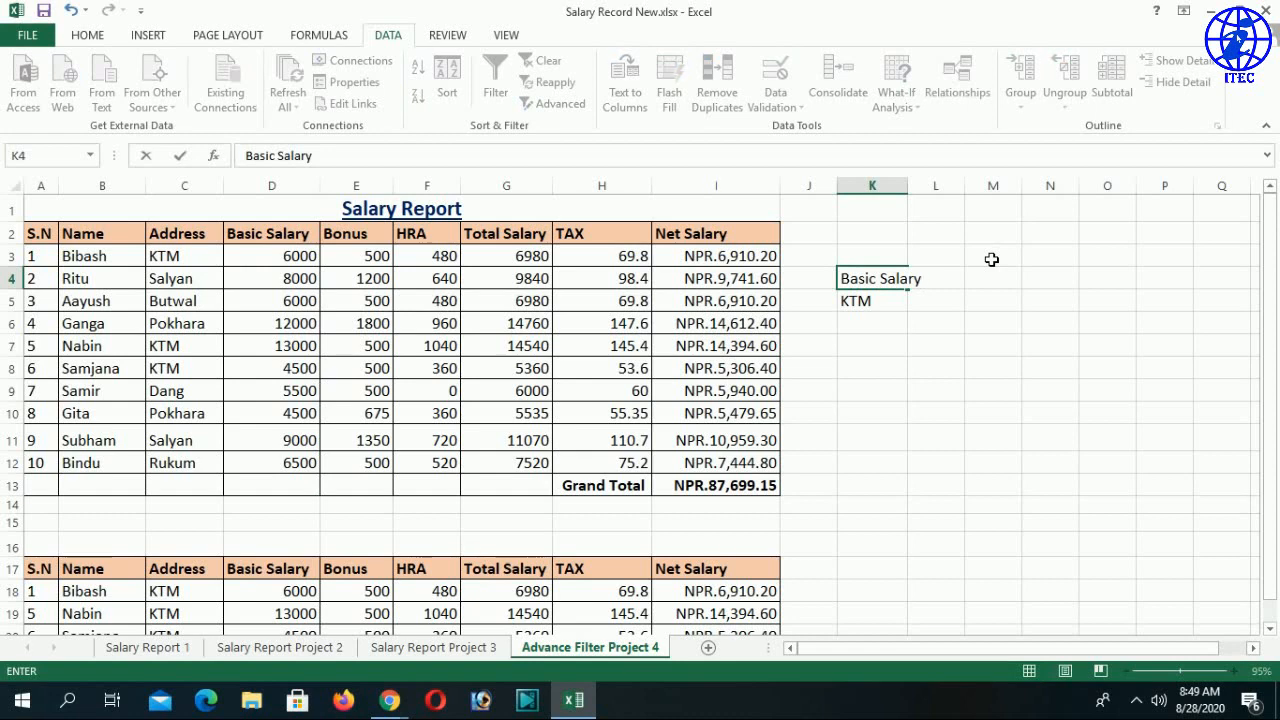
pyautogui.press('Return')
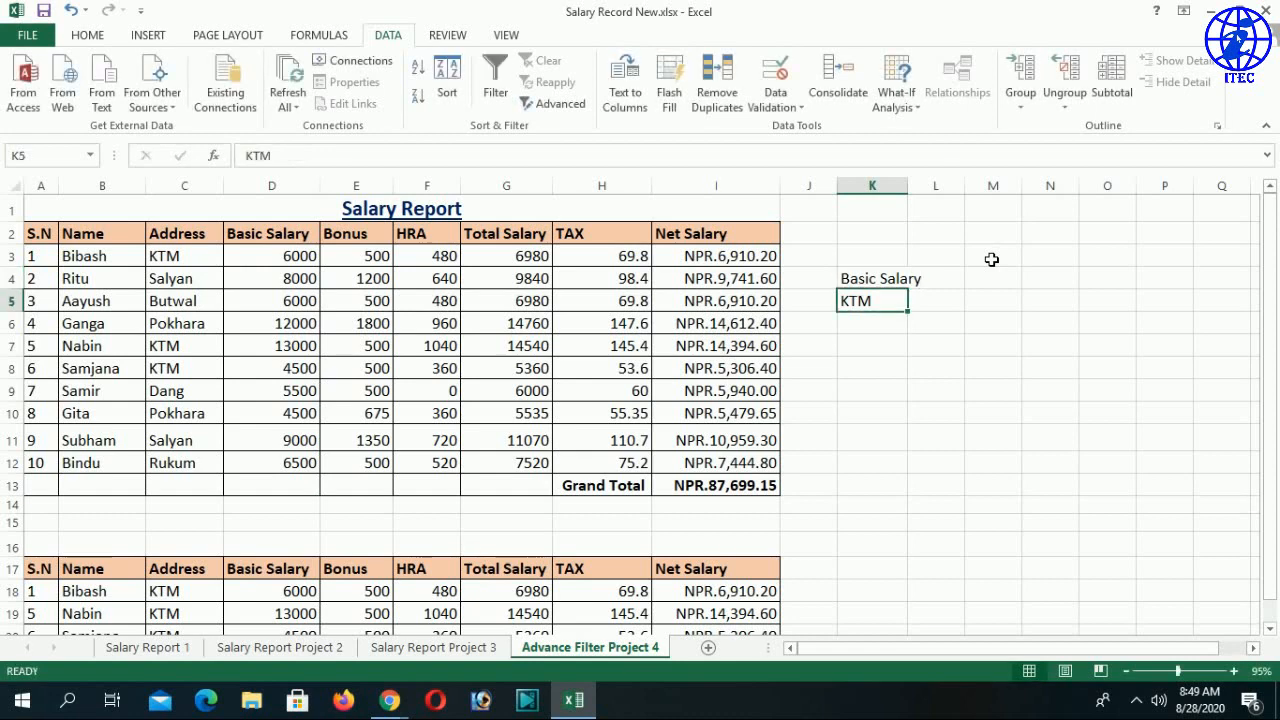
# Enter the criterion >=6000 in K5 and widen column K to fit the Basic Salary heading
pyautogui.write('>')
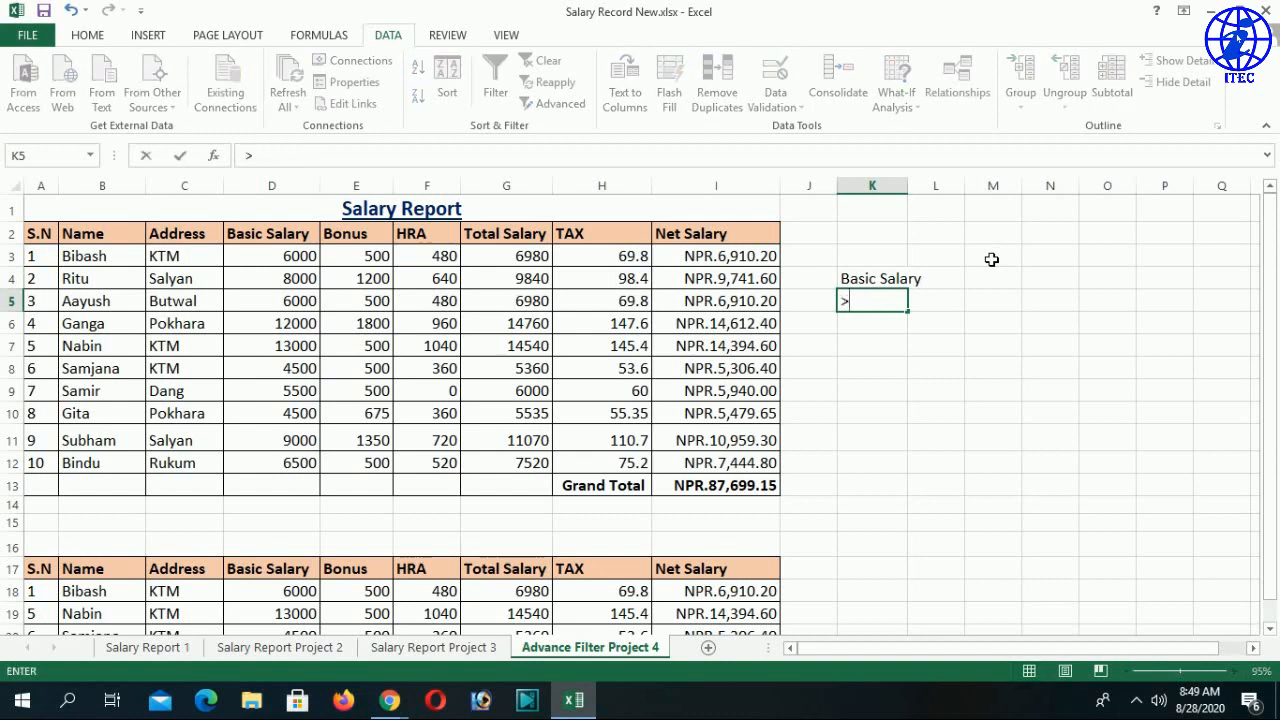
pyautogui.write('=6000')
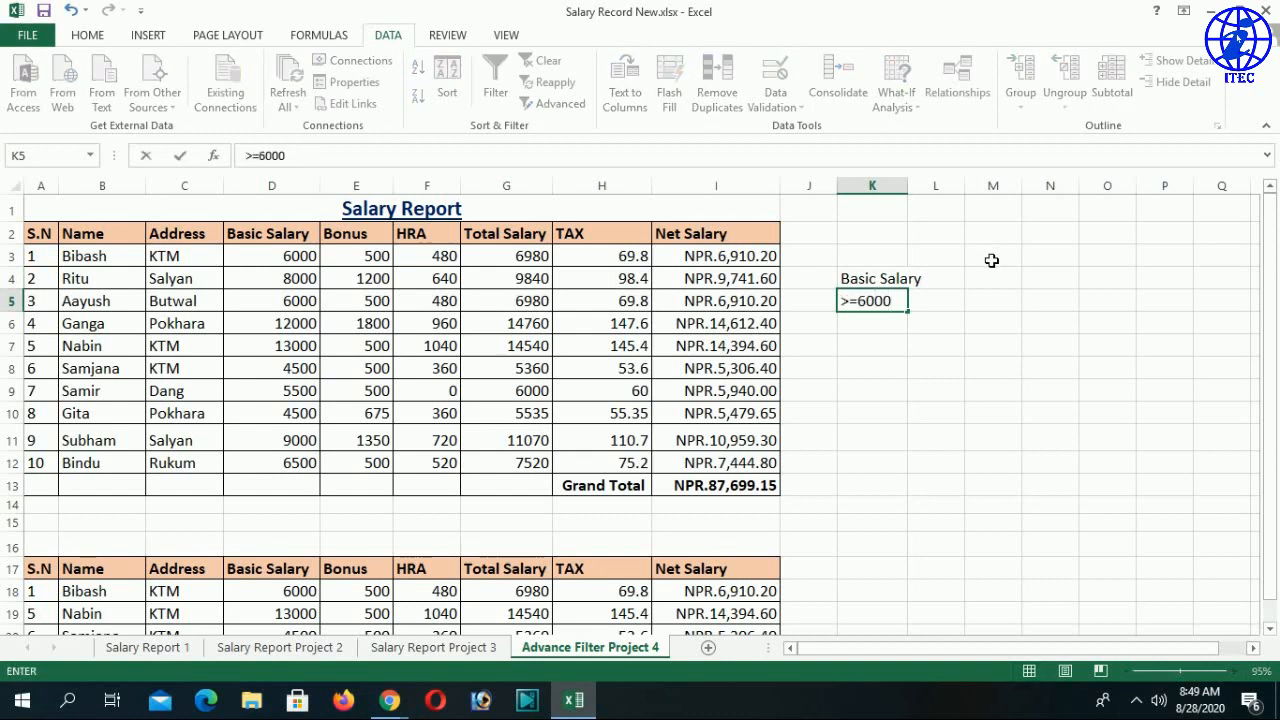
pyautogui.click(900, 187)
pyautogui.moveTo(930, 197); pyautogui.dragTo(933, 193)
pyautogui.click(912, 346)
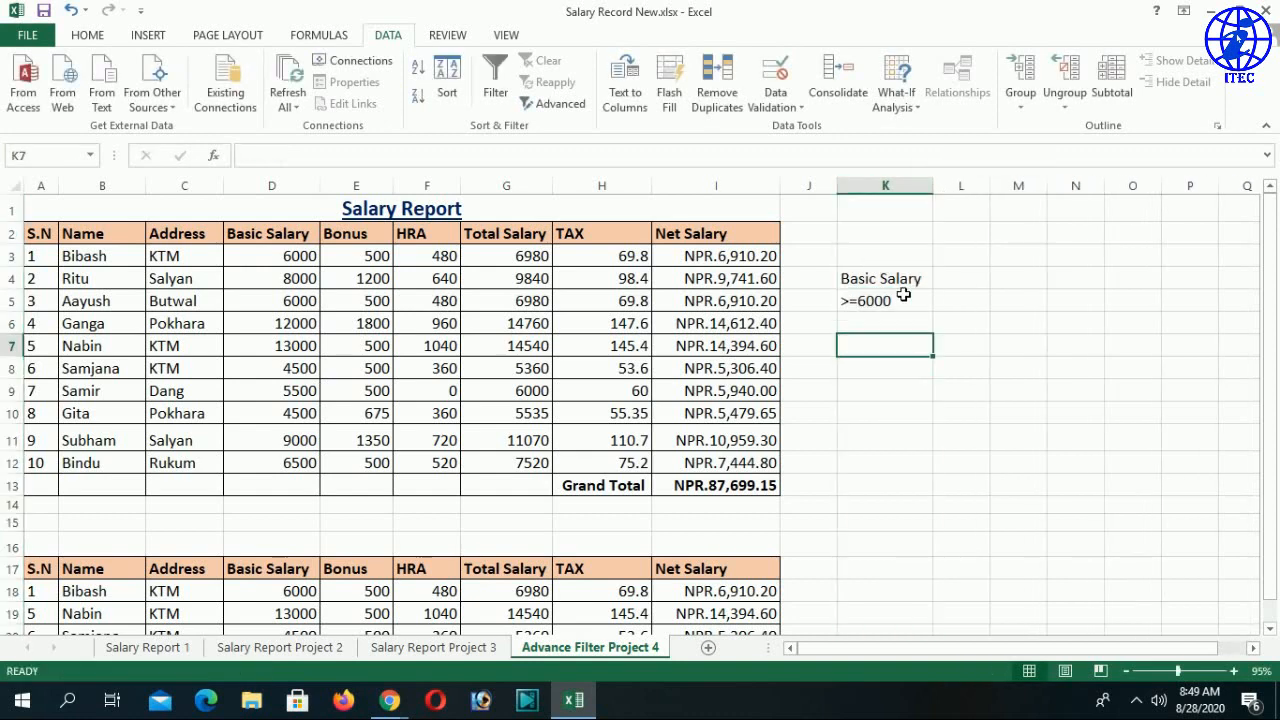
pyautogui.click(870, 304)
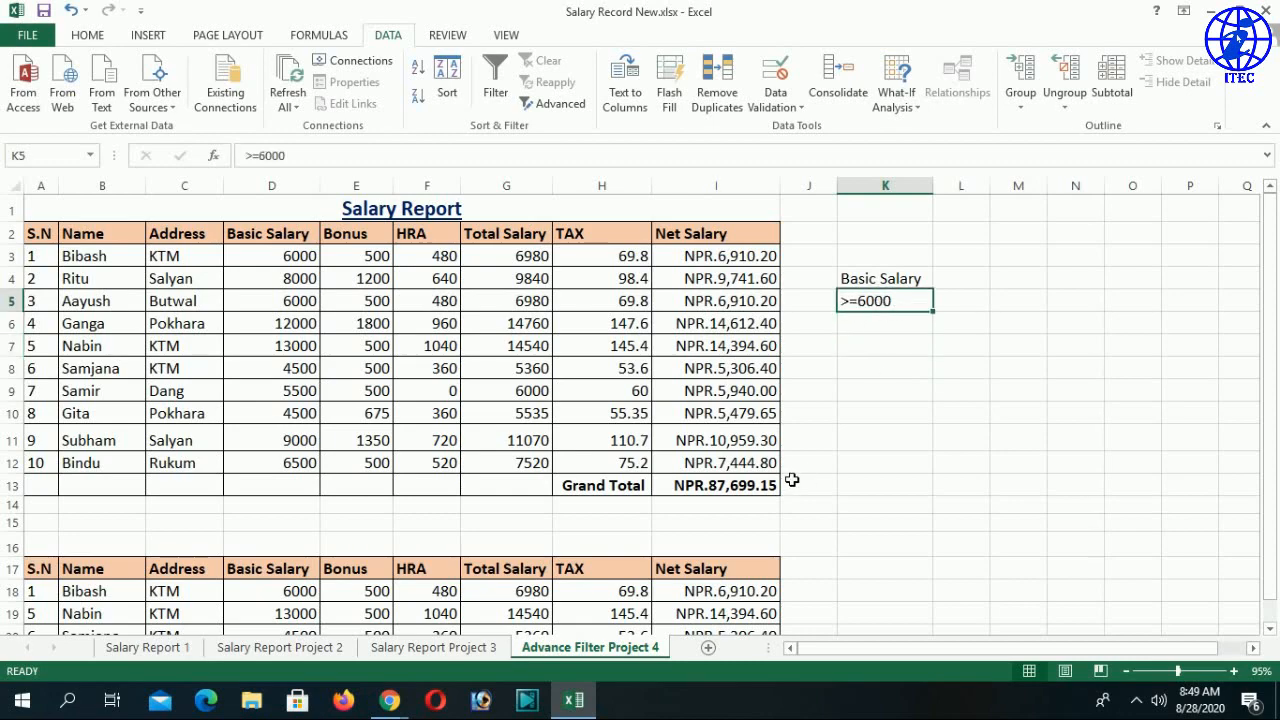
# Copy the header row A17:I17 of the extracted KTM records to row 23, starting in cell A23
pyautogui.scroll(-2, 780, 484)
pyautogui.scroll(2, 823, 477)
pyautogui.scroll(-4, 869, 543)
pyautogui.click(50, 414)
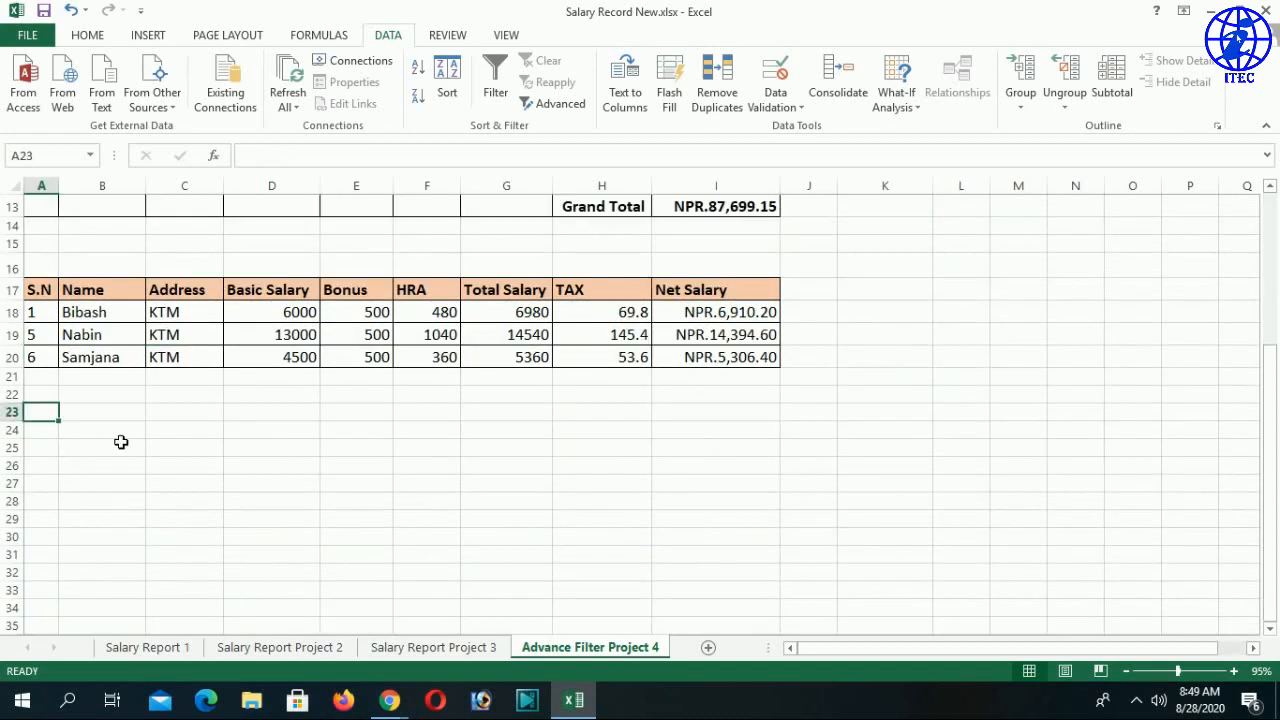
pyautogui.moveTo(40, 289); pyautogui.dragTo(744, 298)
pyautogui.hotkey('ctrl', 'c')
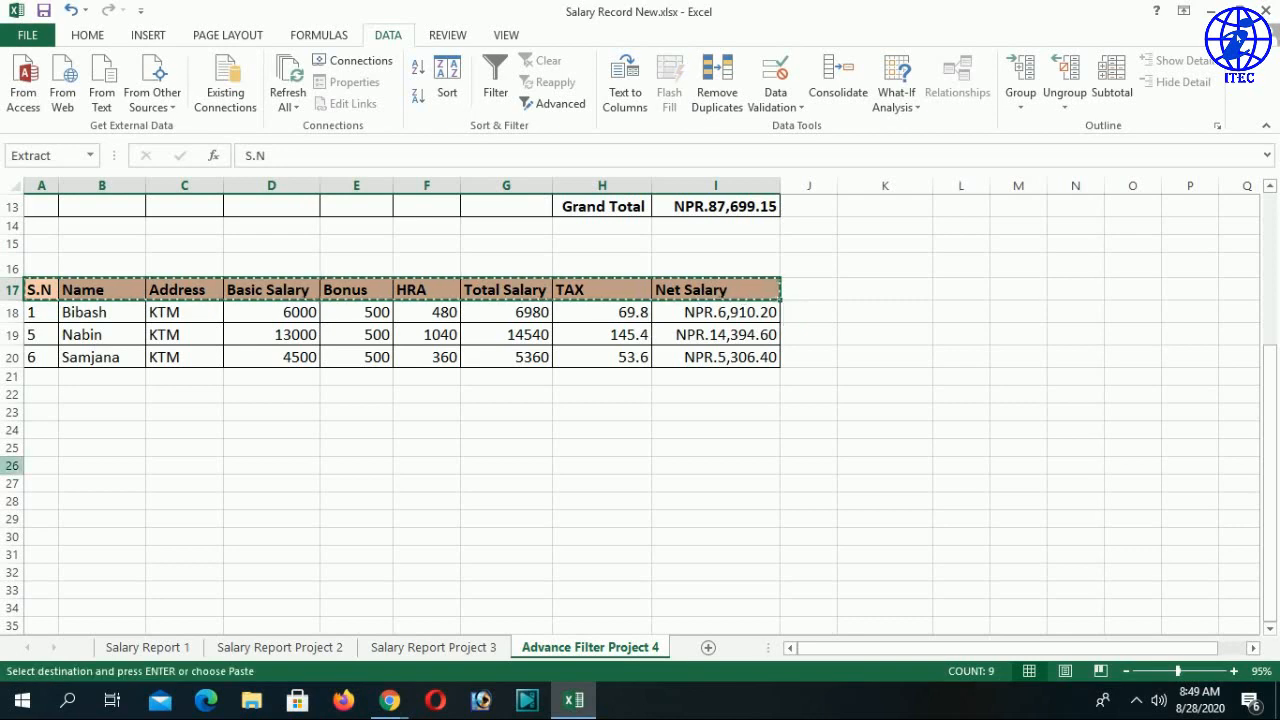
pyautogui.click(52, 414)
pyautogui.hotkey('ctrl', 'v')
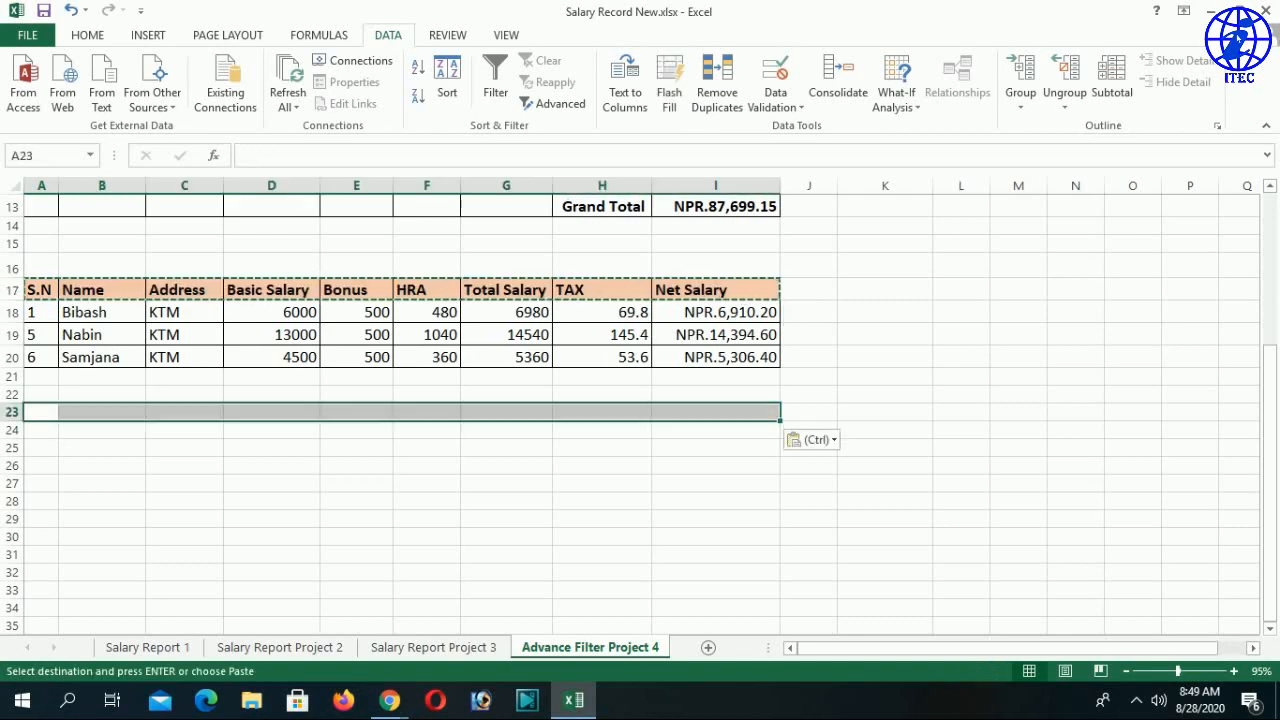
pyautogui.click(600, 483)
# Set up an advanced filter on the salary table A2:I12 with the Basic Salary criteria in K4:K5
pyautogui.scroll(4, 797, 464)
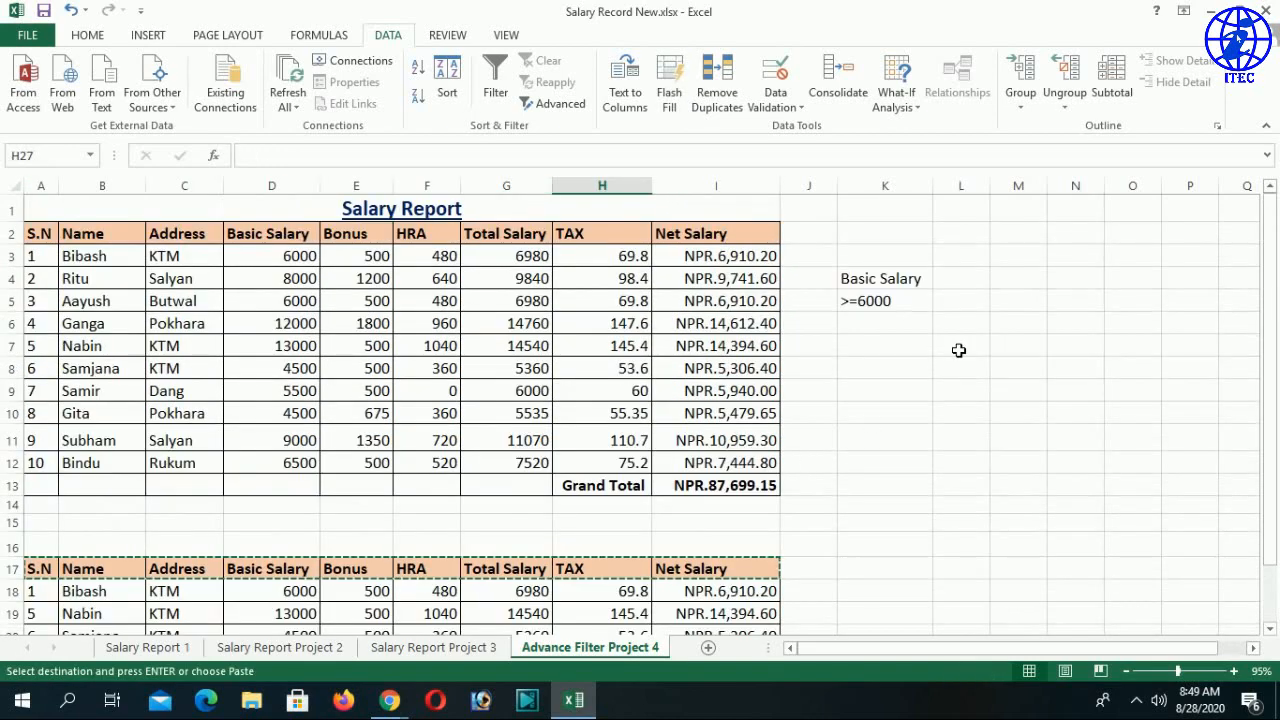
pyautogui.click(541, 390)
pyautogui.click(555, 104)
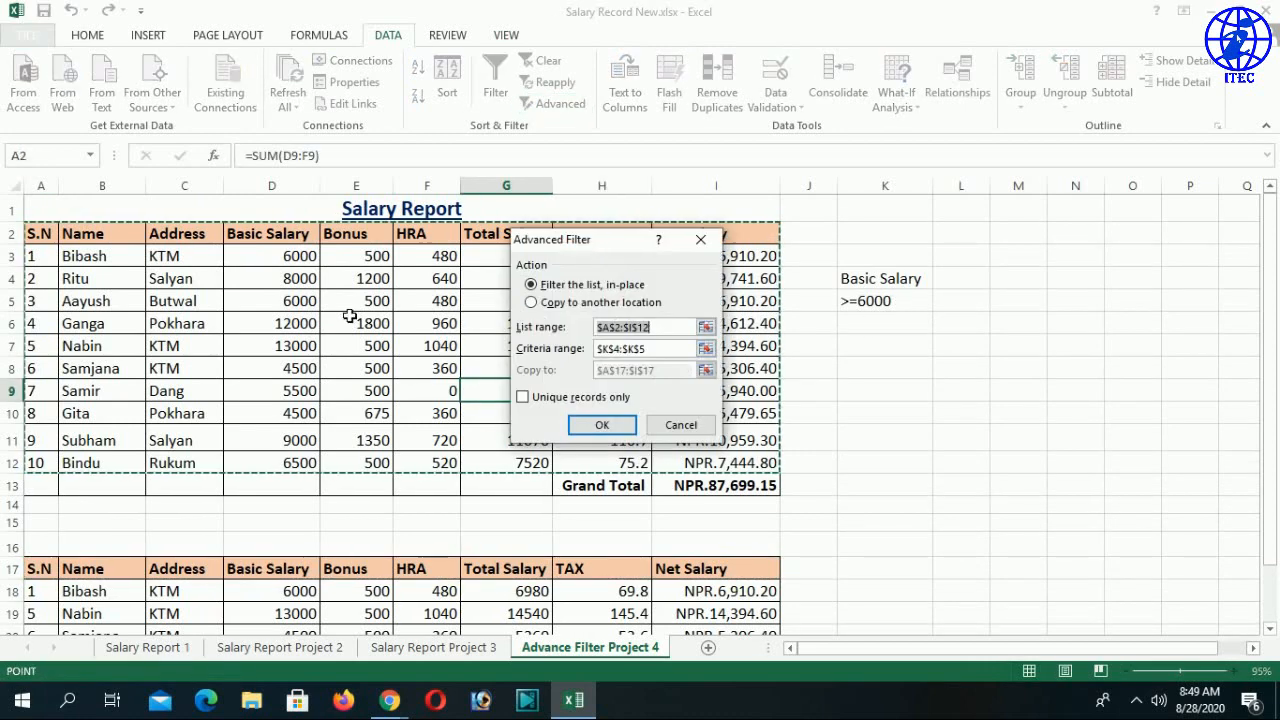
pyautogui.click(645, 348)
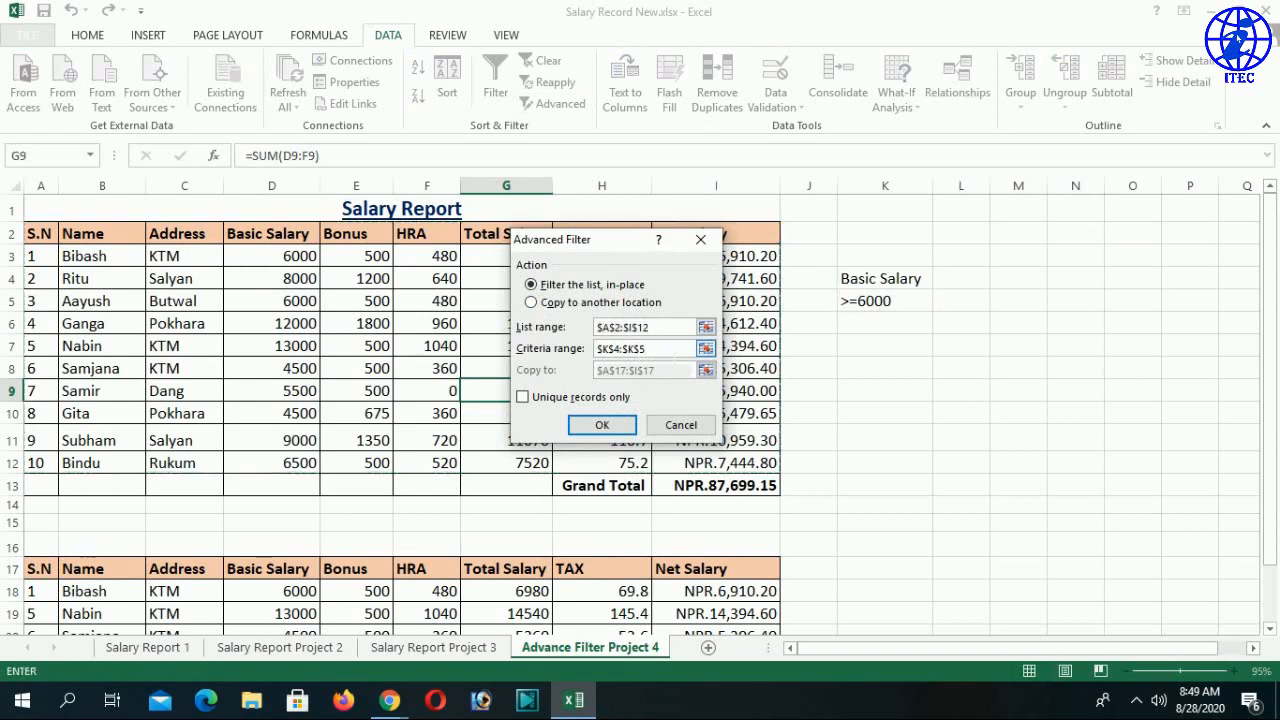
pyautogui.moveTo(906, 282); pyautogui.dragTo(908, 302)
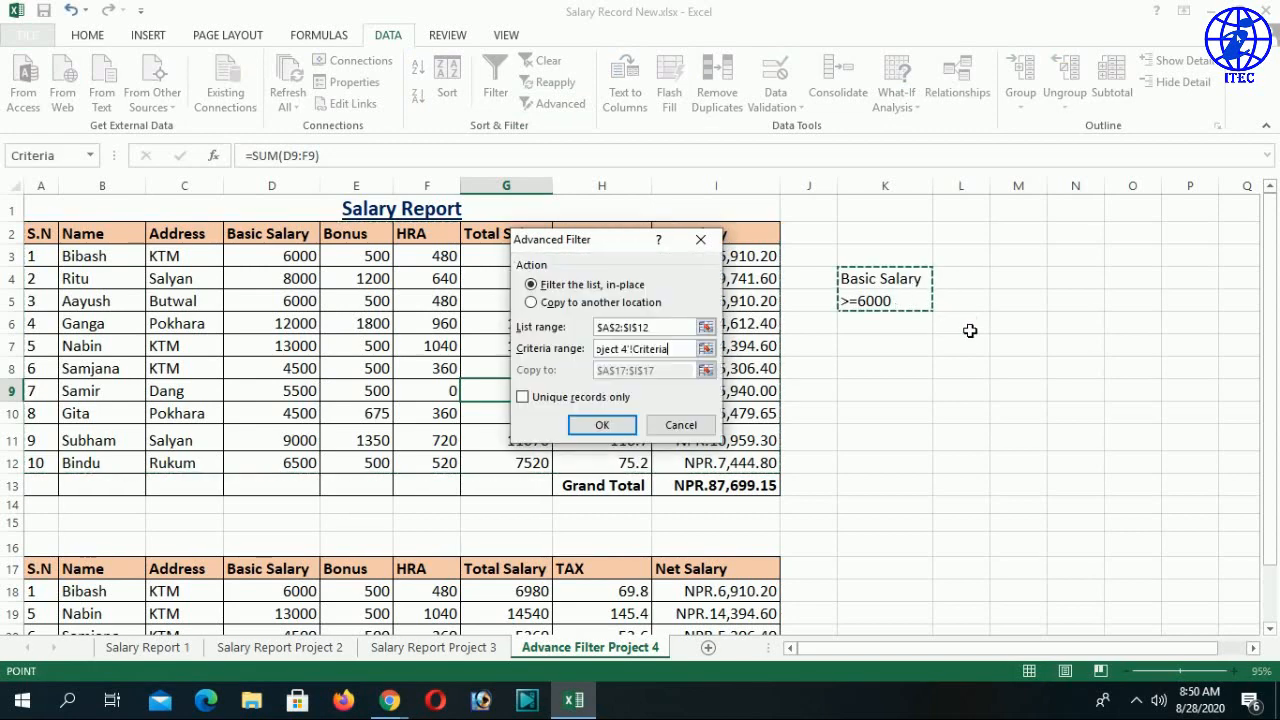
# Have the advanced filter copy unique records only to A23:I23, replacing the previous destination, and run it
pyautogui.click(545, 303)
pyautogui.click(679, 370)
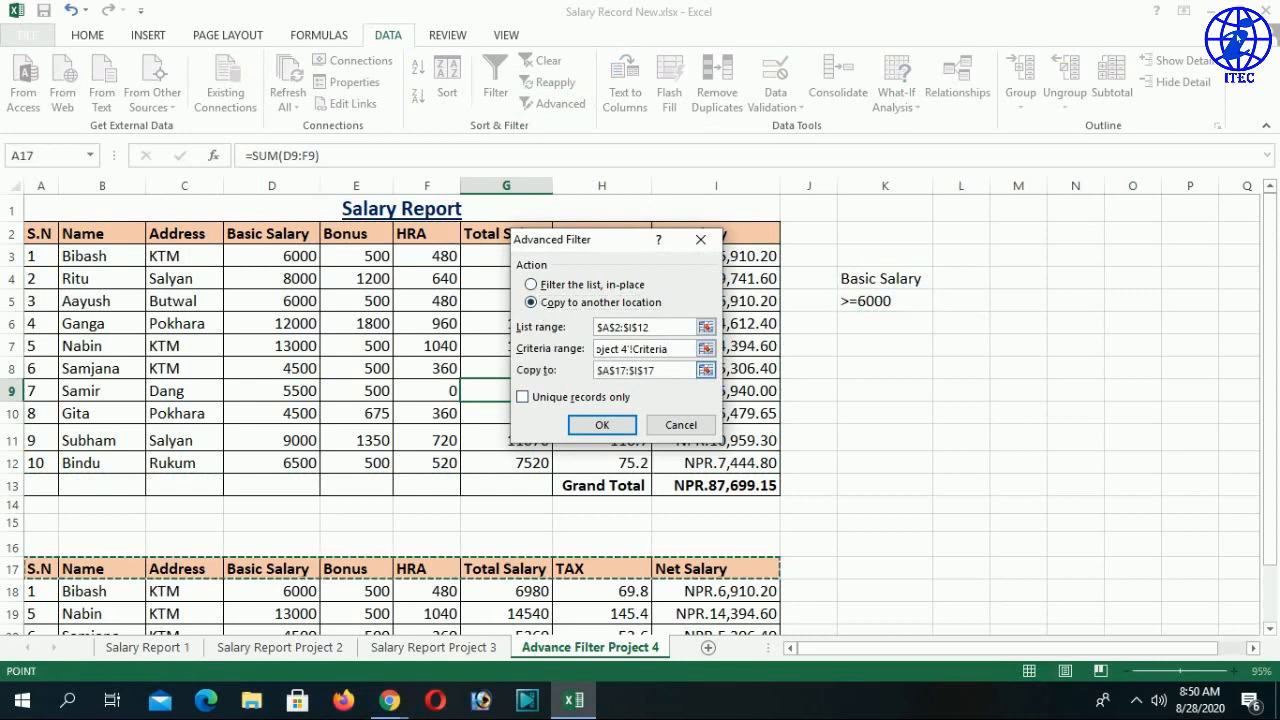
pyautogui.click(650, 371)
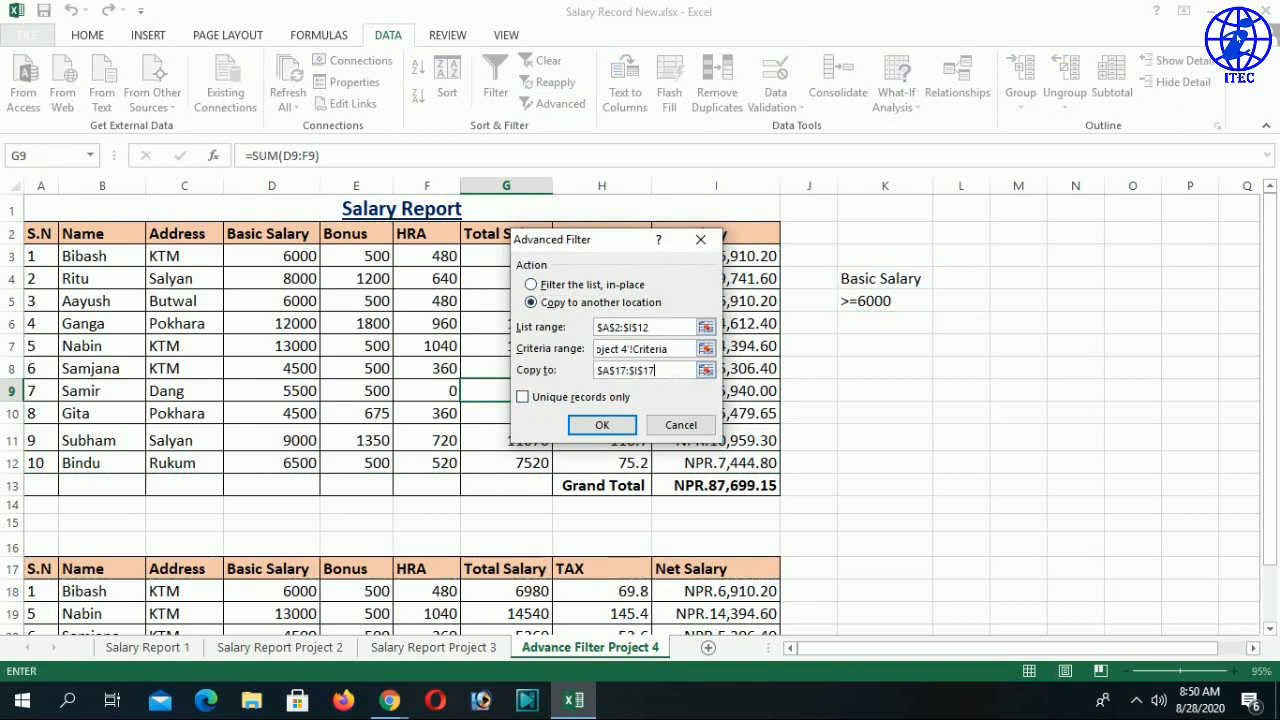
pyautogui.moveTo(655, 370); pyautogui.dragTo(597, 370)
pyautogui.press('BackSpace')
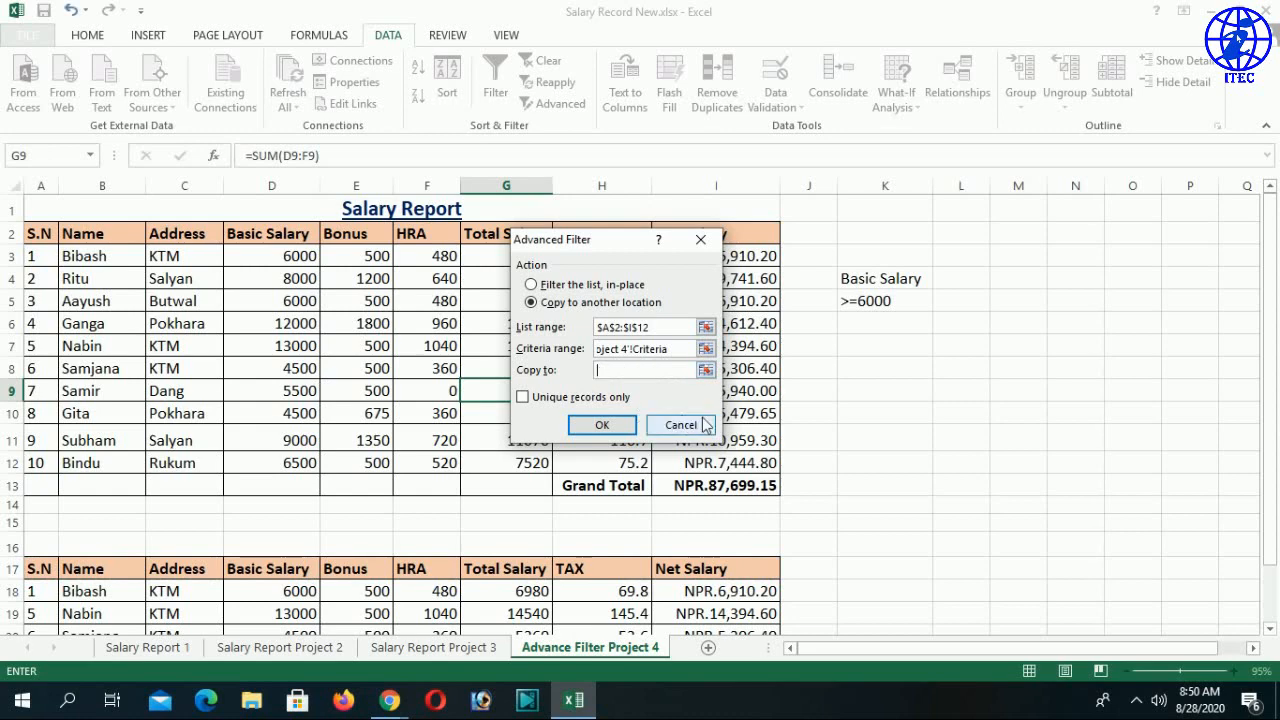
pyautogui.scroll(-4, 272, 428)
pyautogui.moveTo(45, 425); pyautogui.dragTo(727, 423)
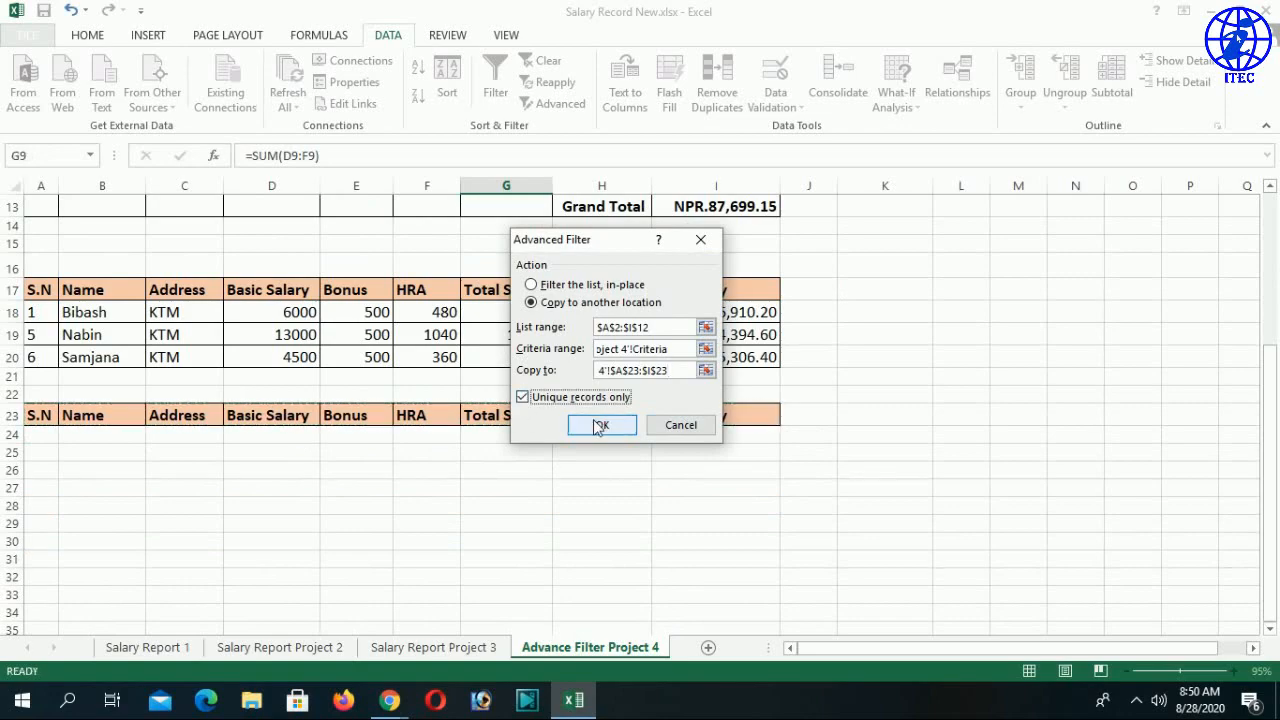
pyautogui.click(600, 424)
# Compare the records extracted under row 23 with the original salary table and the Basic Salary criterion, checking the serial numbers and basic salaries
pyautogui.scroll(-1, 600, 435)
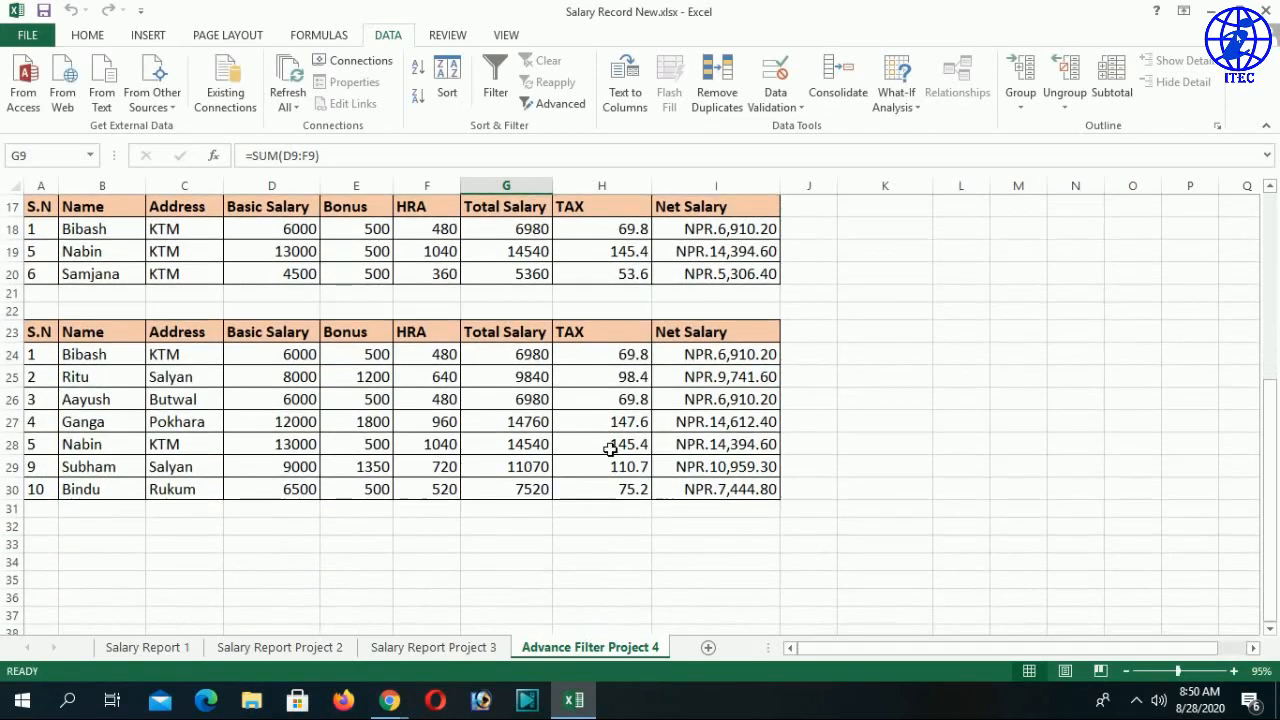
pyautogui.scroll(5, 620, 449)
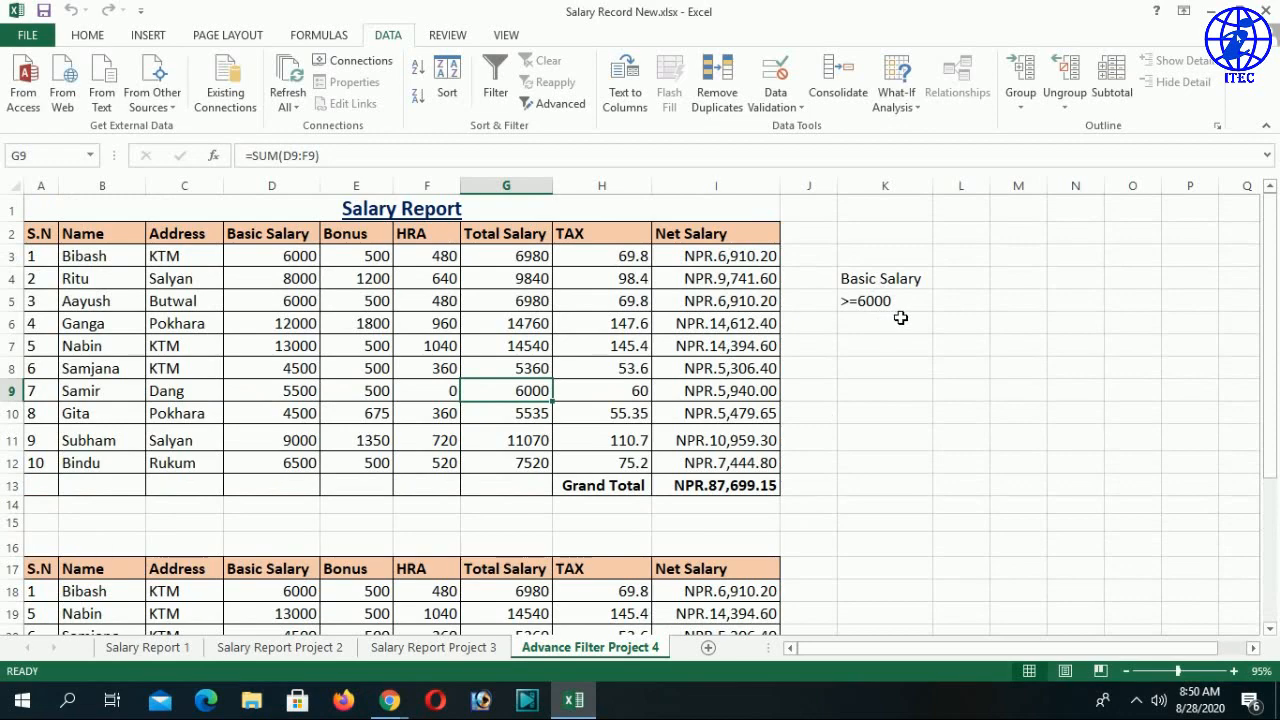
pyautogui.scroll(-4, 830, 370)
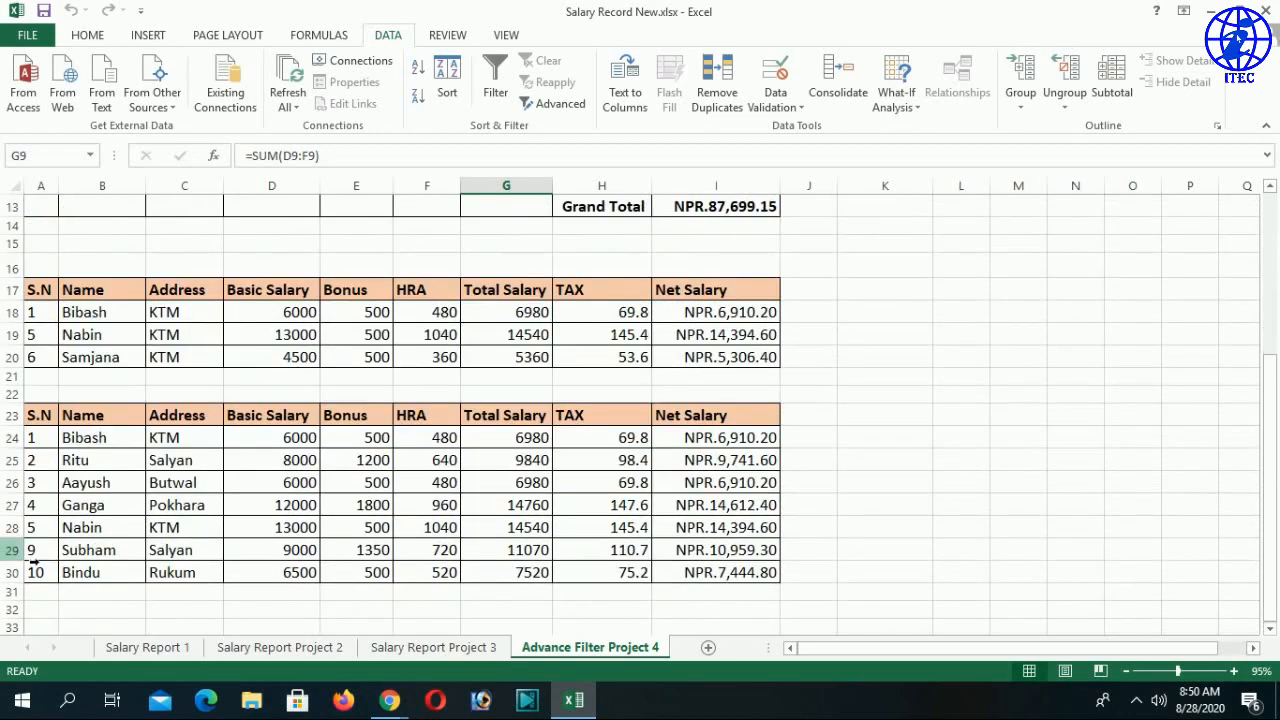
pyautogui.click(42, 440)
pyautogui.click(41, 461)
pyautogui.click(40, 484)
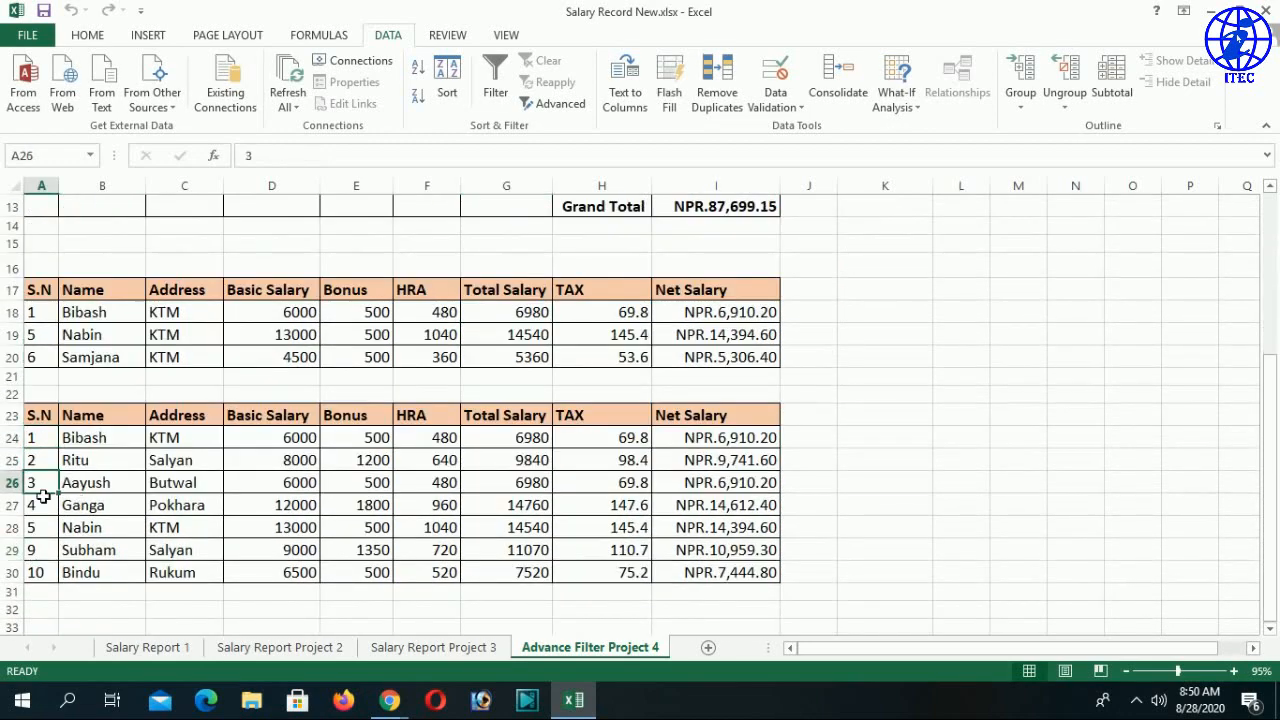
pyautogui.click(40, 505)
pyautogui.click(42, 527)
pyautogui.click(43, 550)
pyautogui.click(43, 572)
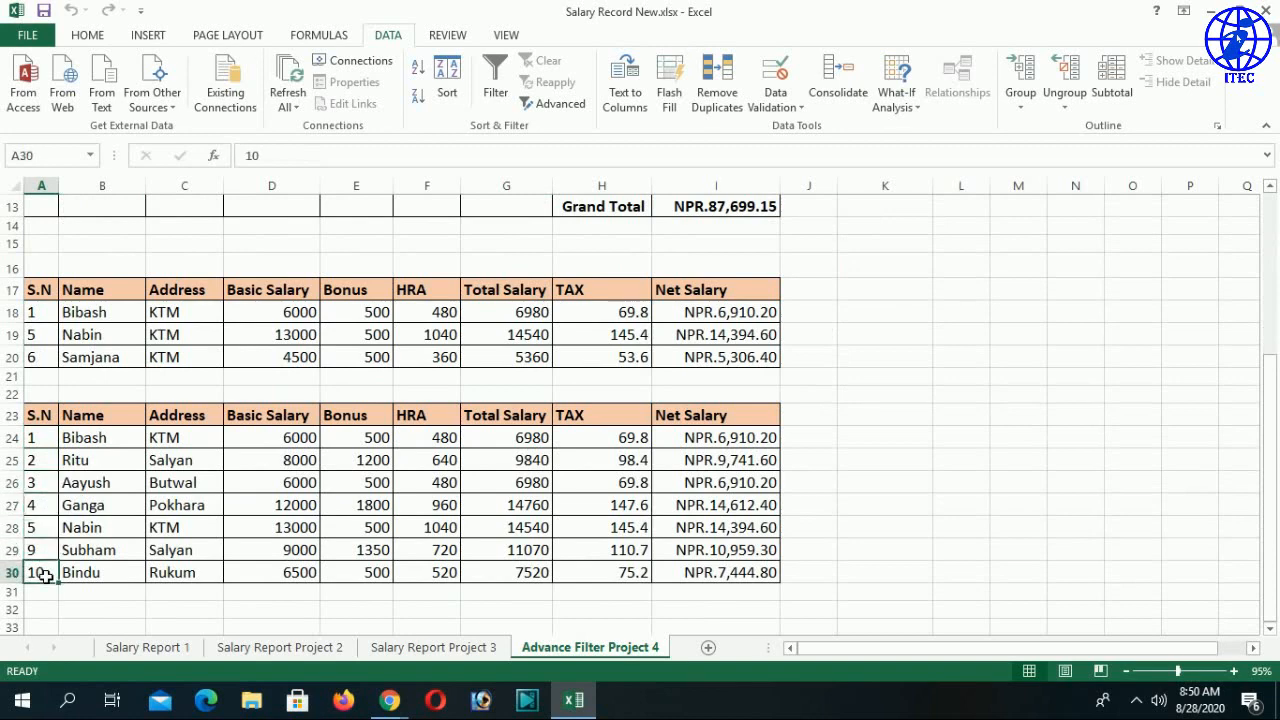
pyautogui.scroll(4, 540, 505)
pyautogui.scroll(1, 495, 499)
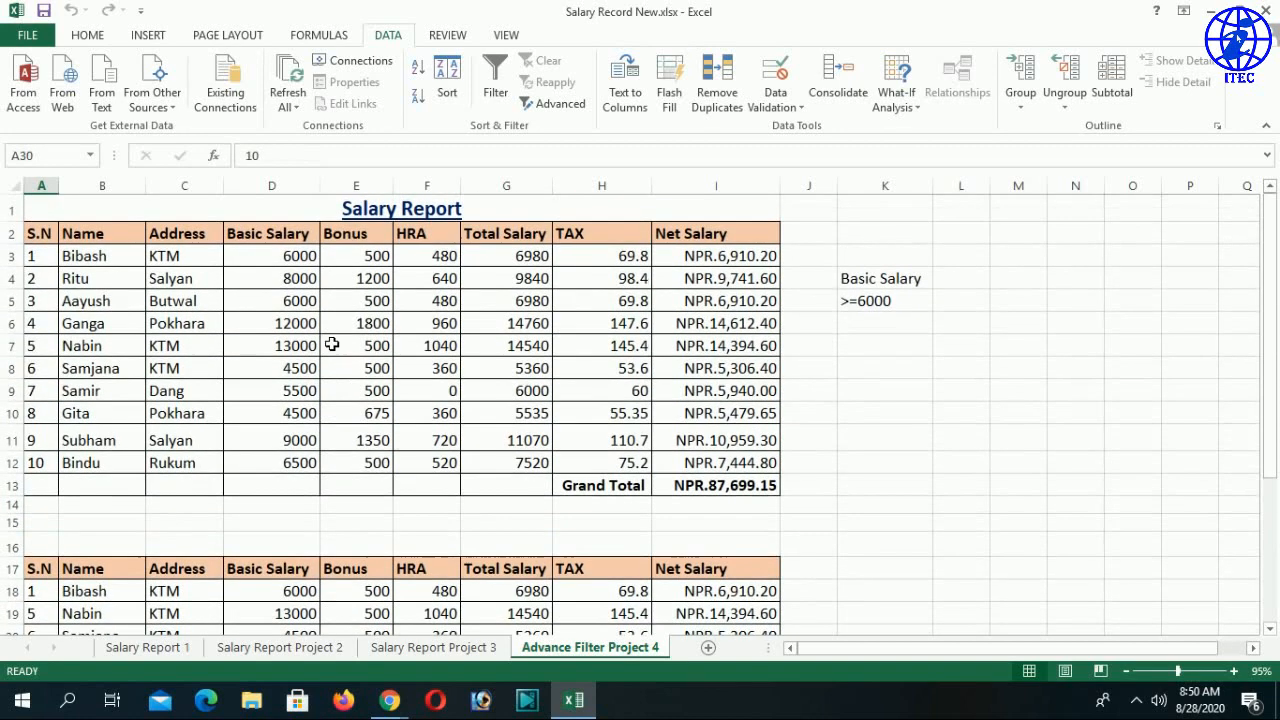
pyautogui.click(305, 392)
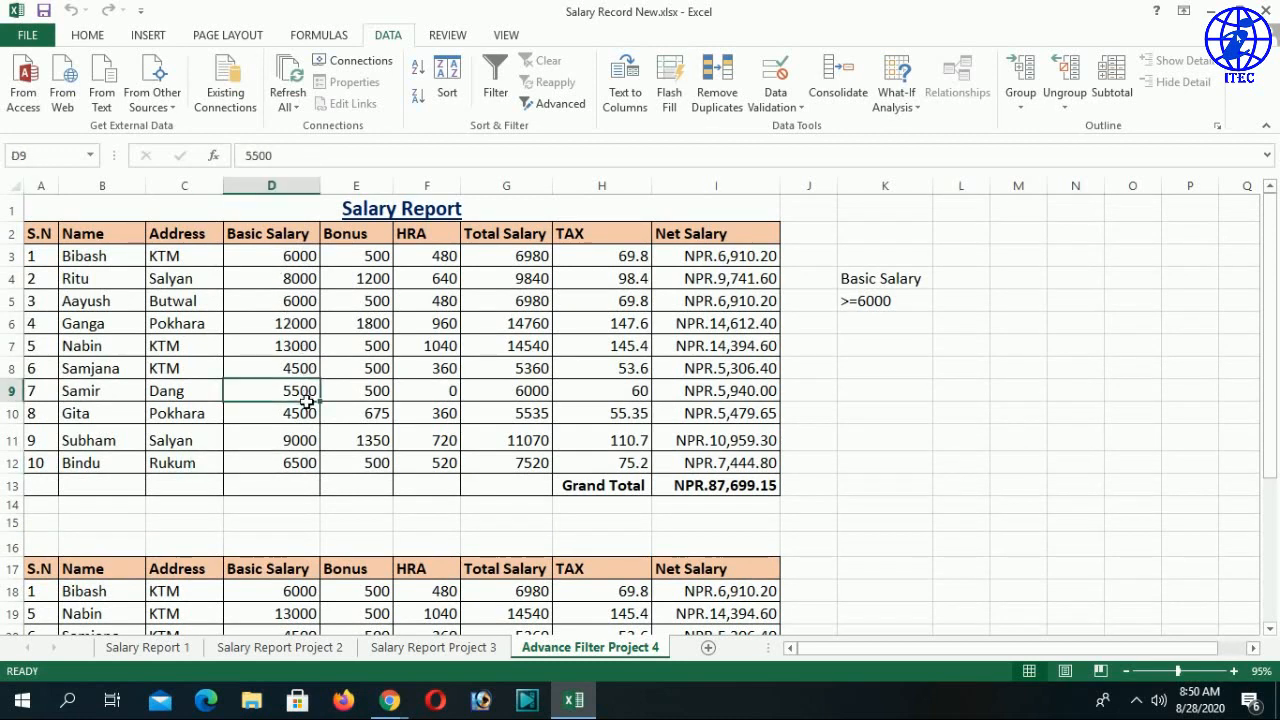
pyautogui.scroll(-5, 306, 430)
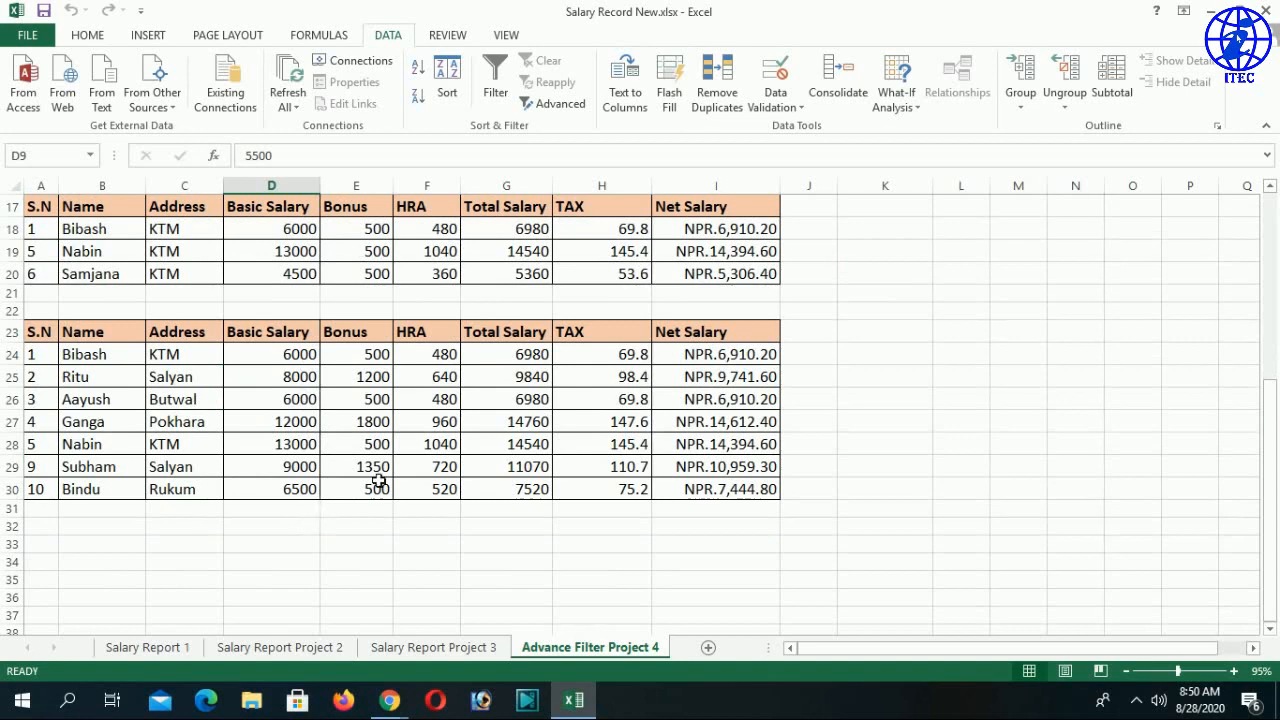
pyautogui.scroll(5, 838, 382)
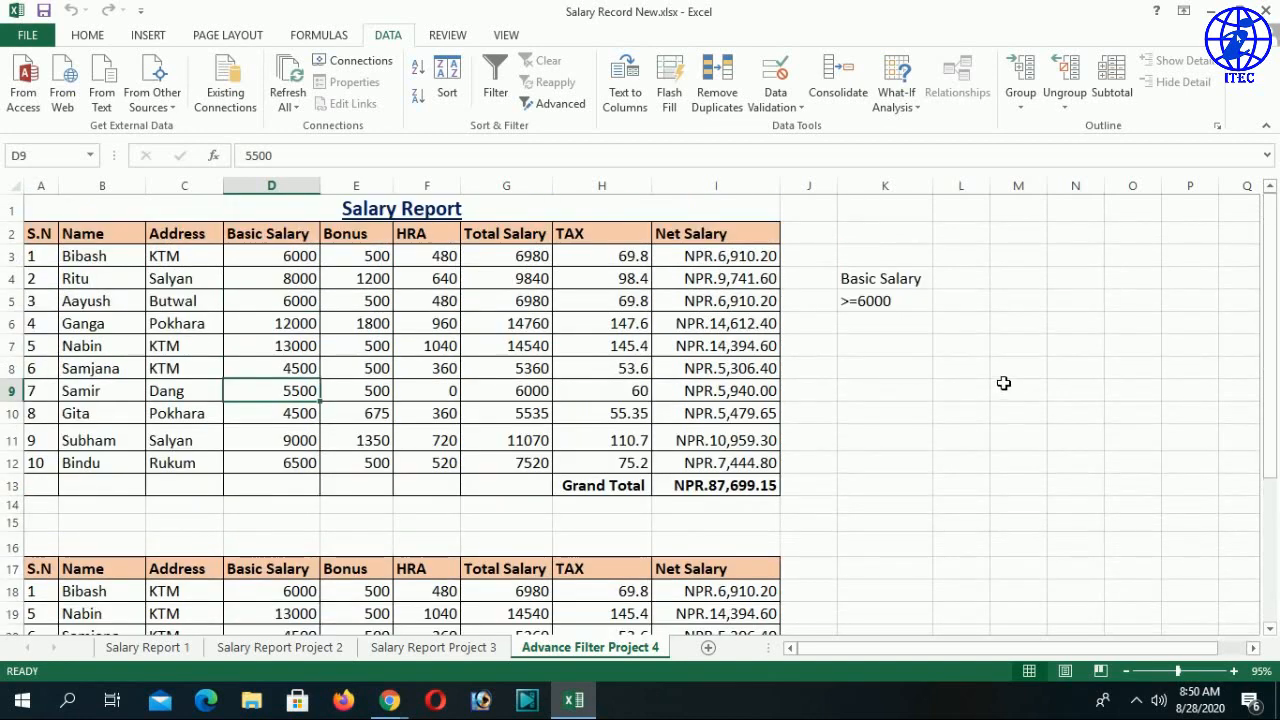